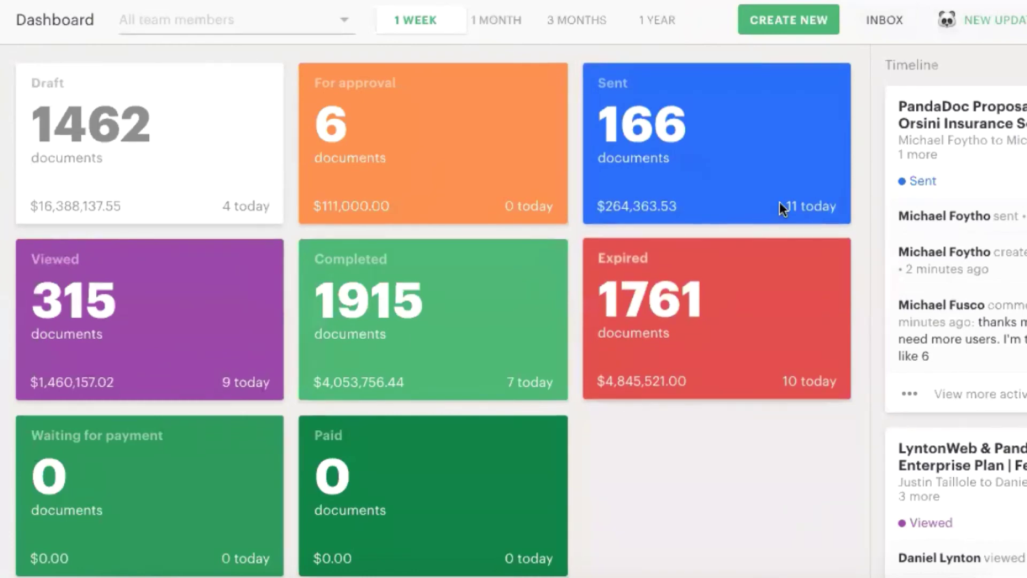
# Step: Filter the dashboard to a 1-year period and to a single team member's documents
pyautogui.click(650, 24)
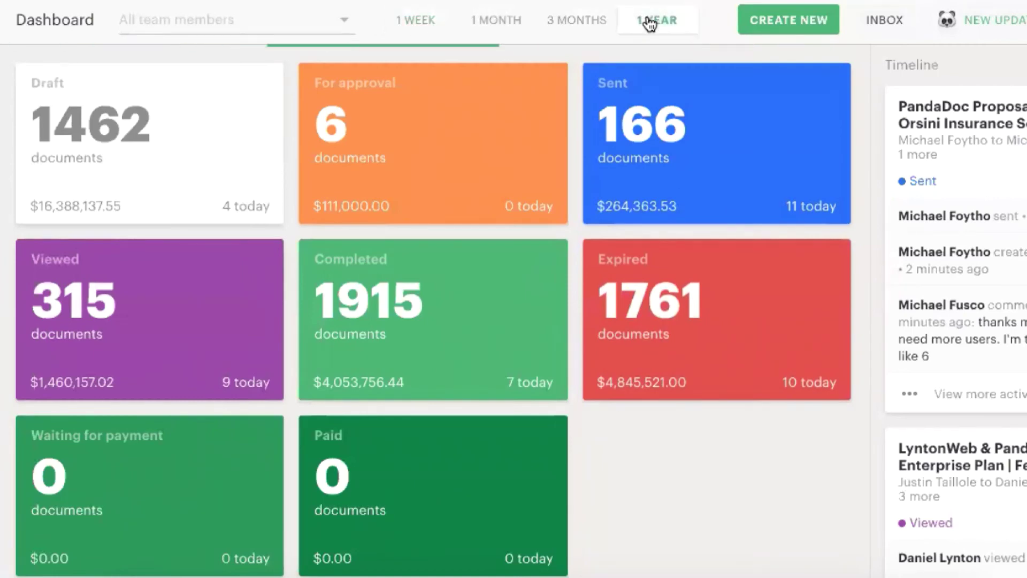
pyautogui.click(275, 20)
pyautogui.write('jo')
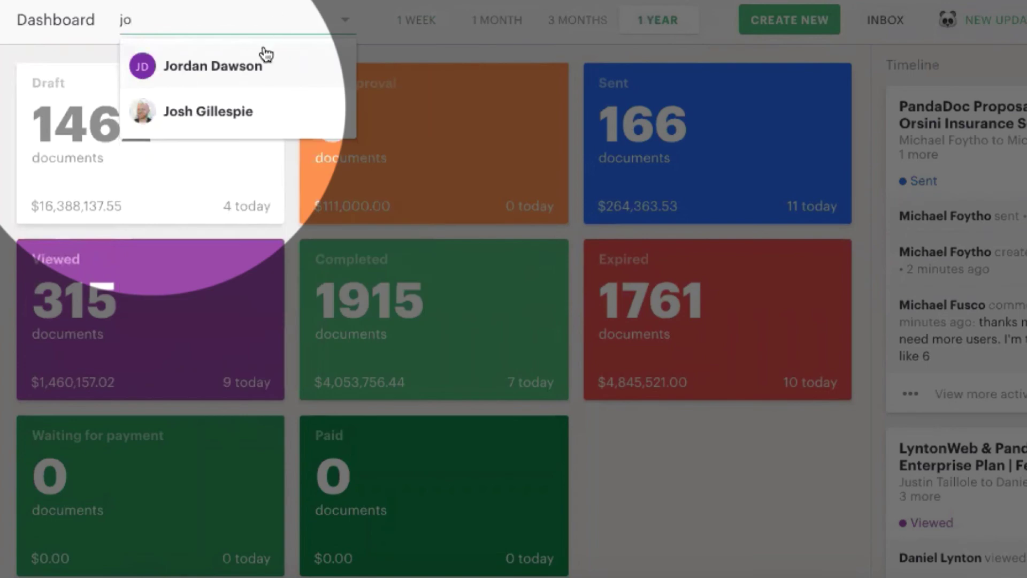
pyautogui.click(242, 115)
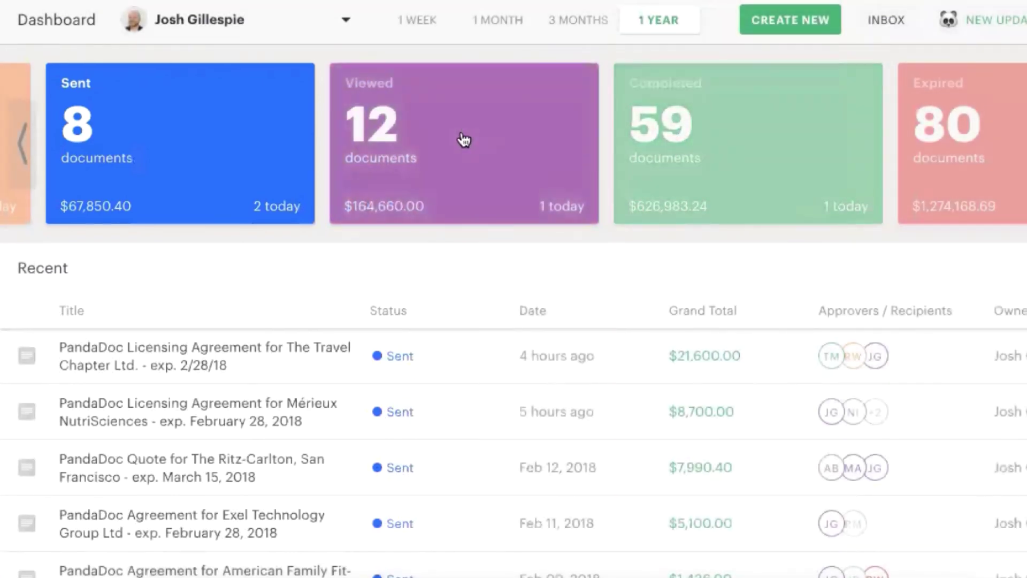
# Step: List the viewed documents, open the PandaDoc Agreement for Atlantic Energy, LLC, and show its analytics
pyautogui.click(463, 138)
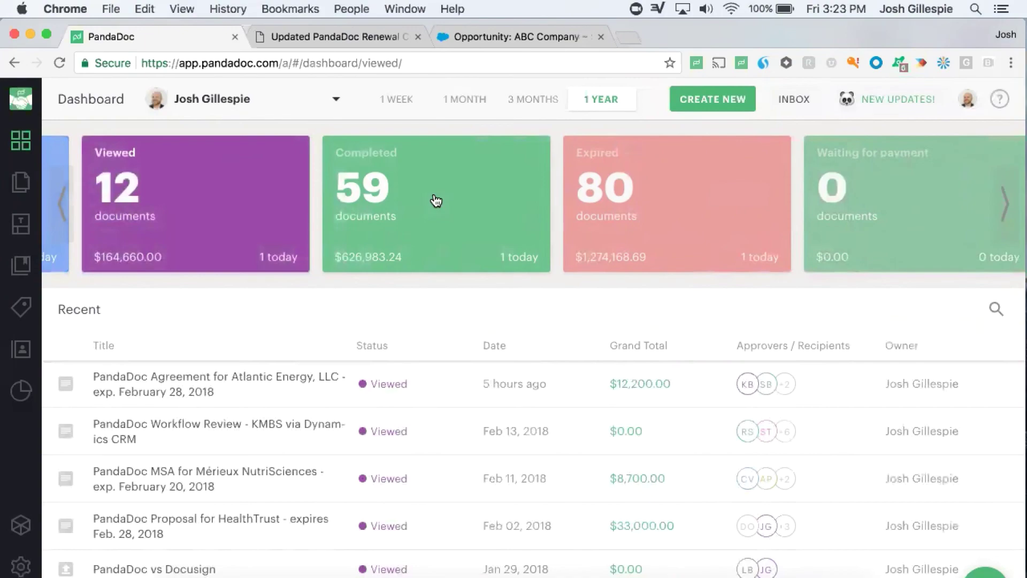
pyautogui.click(271, 376)
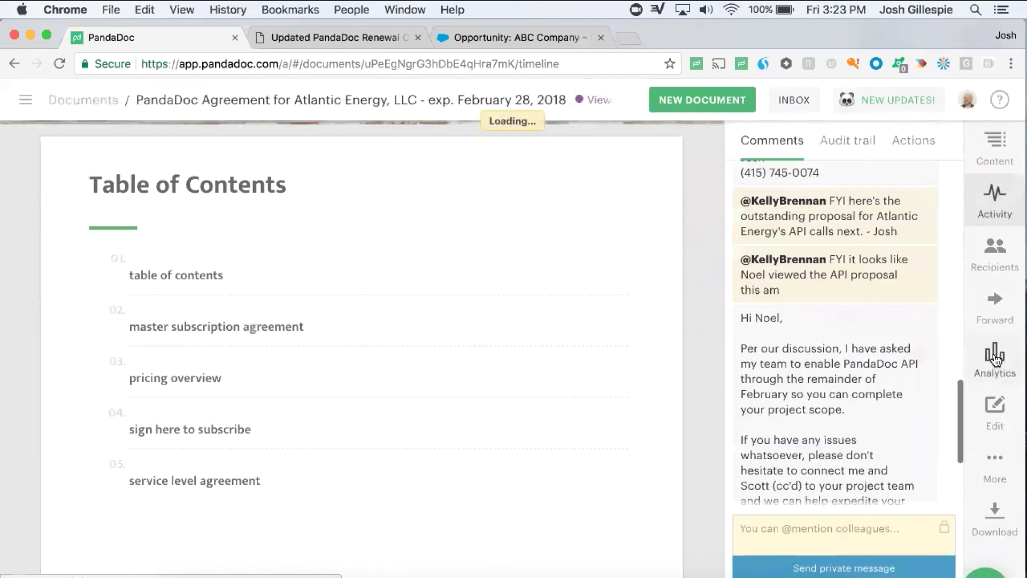
pyautogui.click(995, 355)
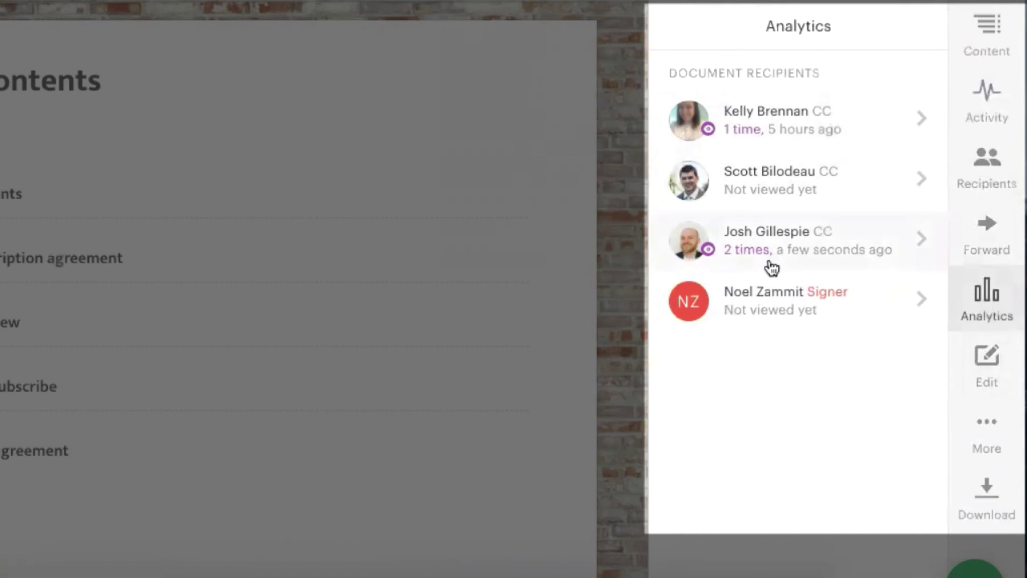
# Step: Examine the first CC recipient's viewing analytics, including the time spent on each page of the agreement
pyautogui.click(758, 128)
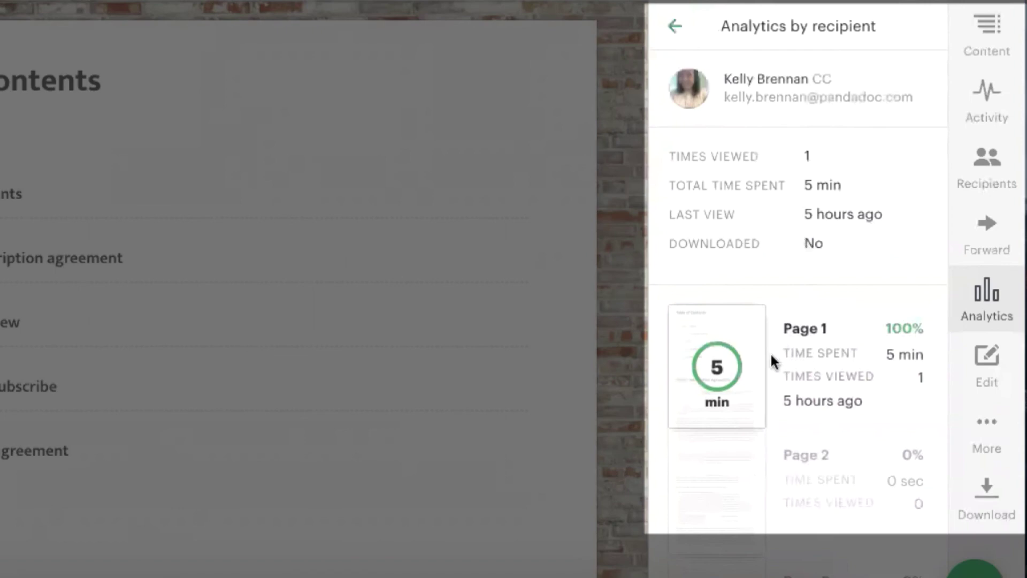
pyautogui.scroll(-3, 770, 353)
pyautogui.scroll(-7, 770, 354)
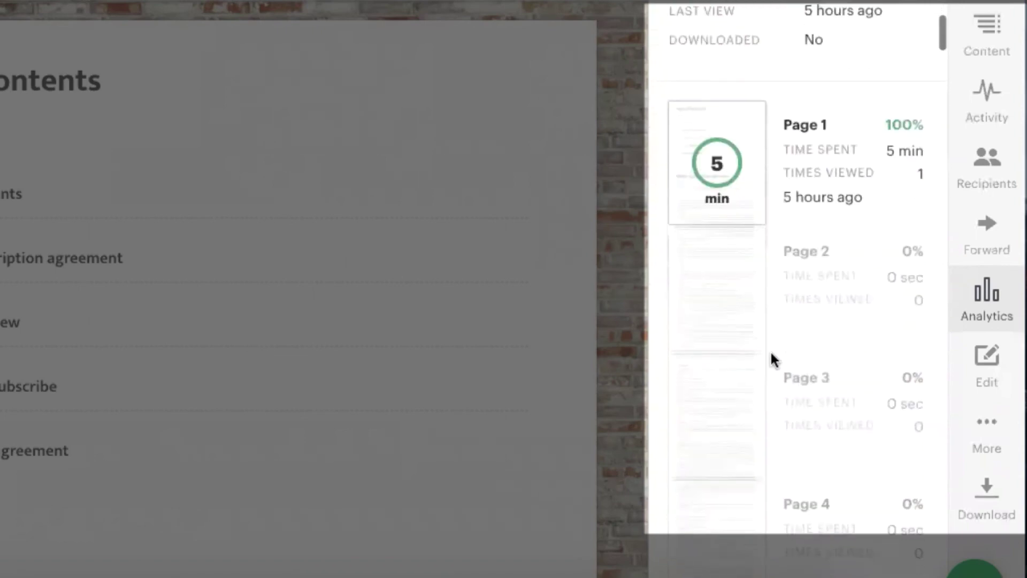
pyautogui.scroll(-4, 771, 353)
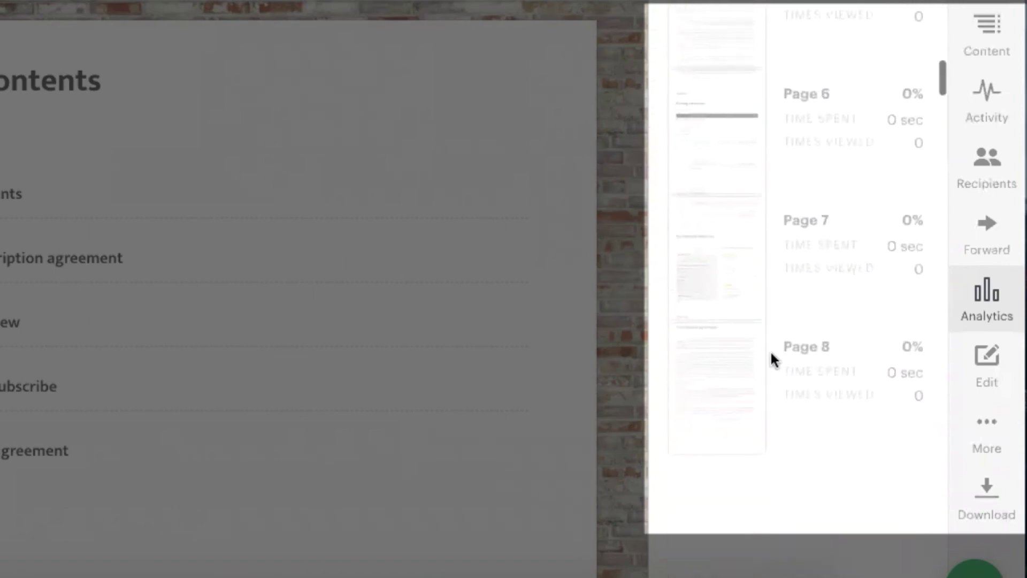
pyautogui.scroll(15, 771, 353)
pyautogui.scroll(2, 770, 353)
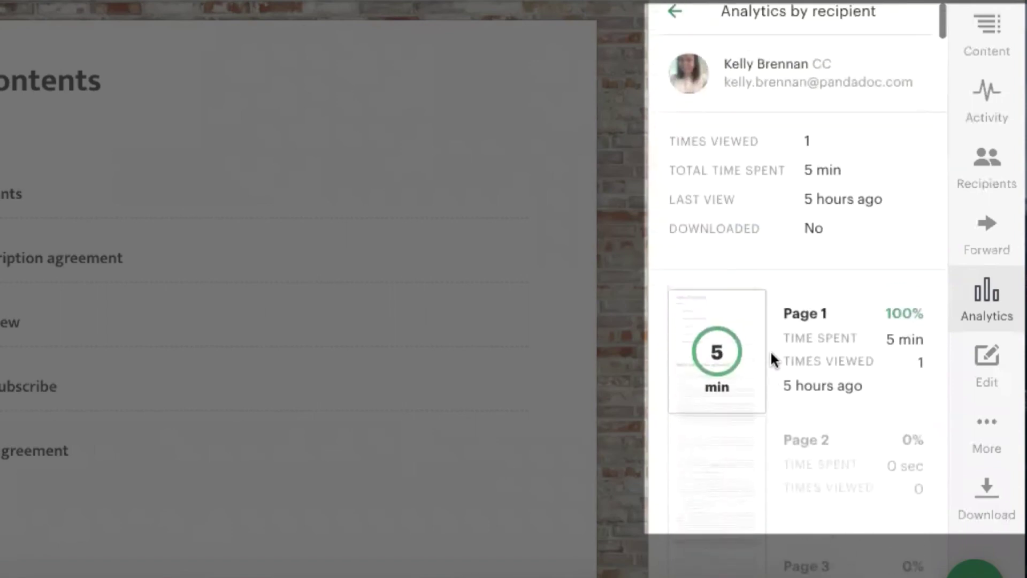
pyautogui.scroll(-1, 802, 300)
pyautogui.scroll(-1, 792, 297)
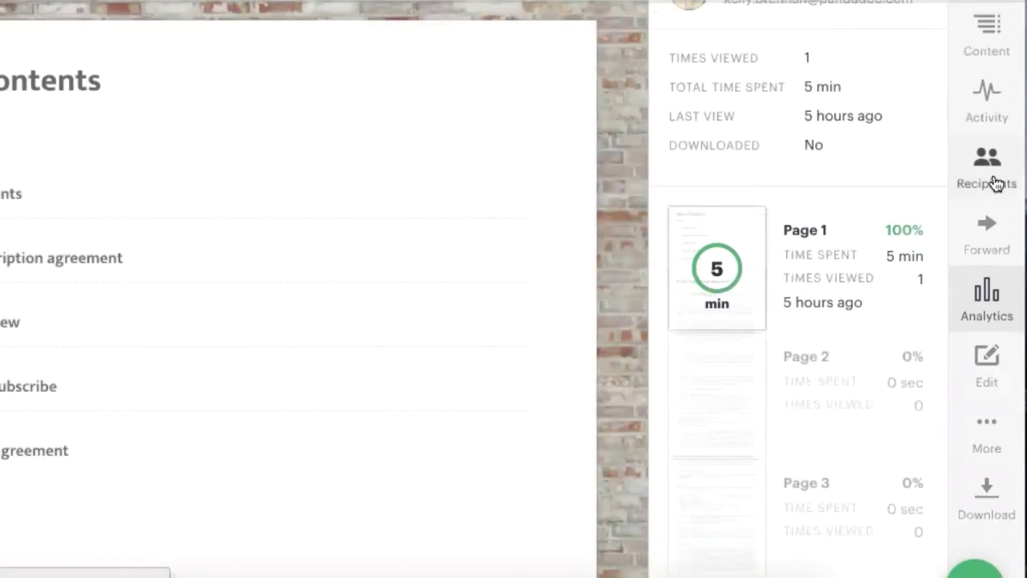
# Step: Show the agreement's recipients and its document and signature forwarding settings
pyautogui.click(996, 184)
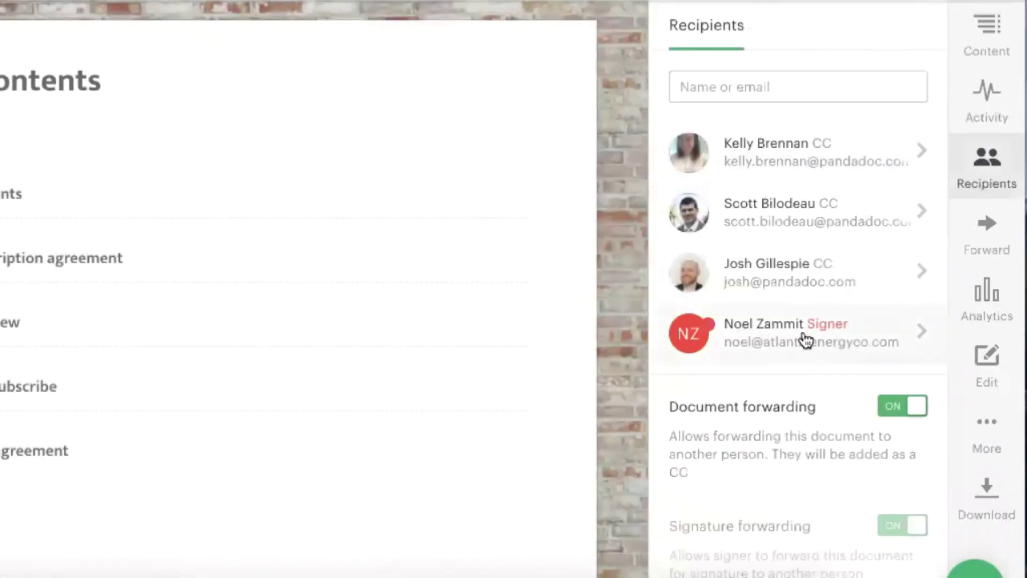
pyautogui.scroll(-1, 844, 278)
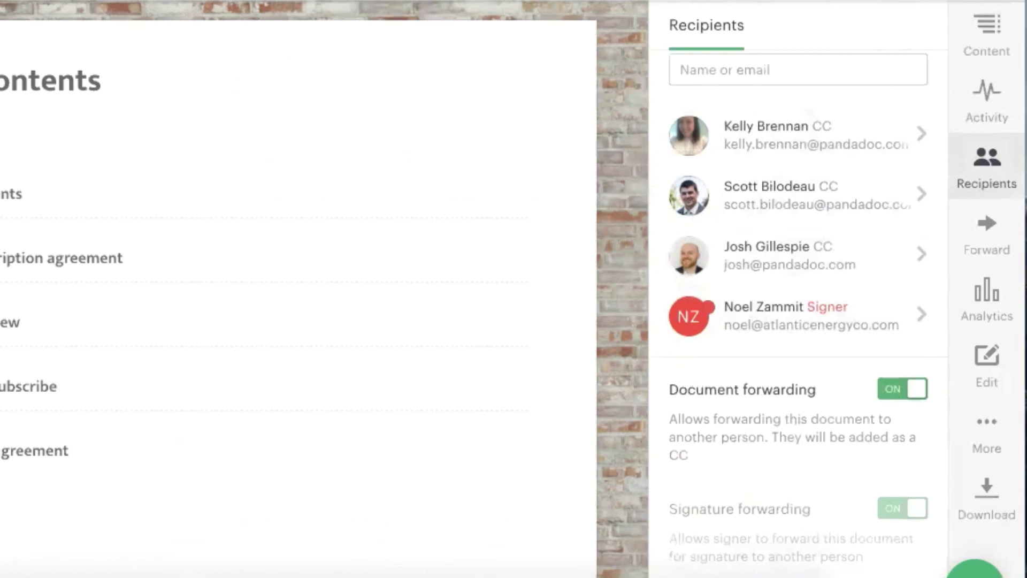
# Step: Return to the dashboard and list the completed documents
pyautogui.click(21, 99)
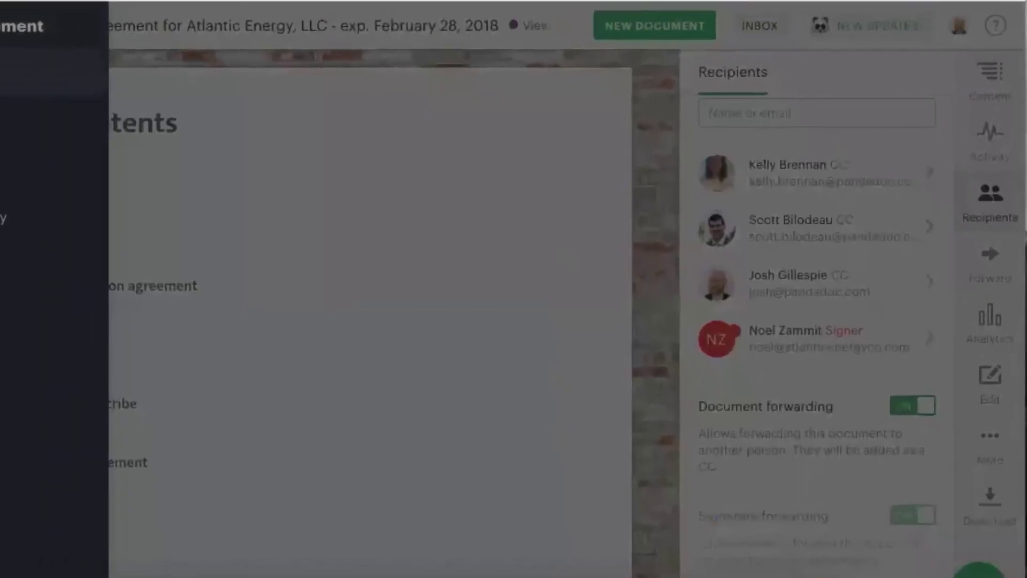
pyautogui.click(65, 134)
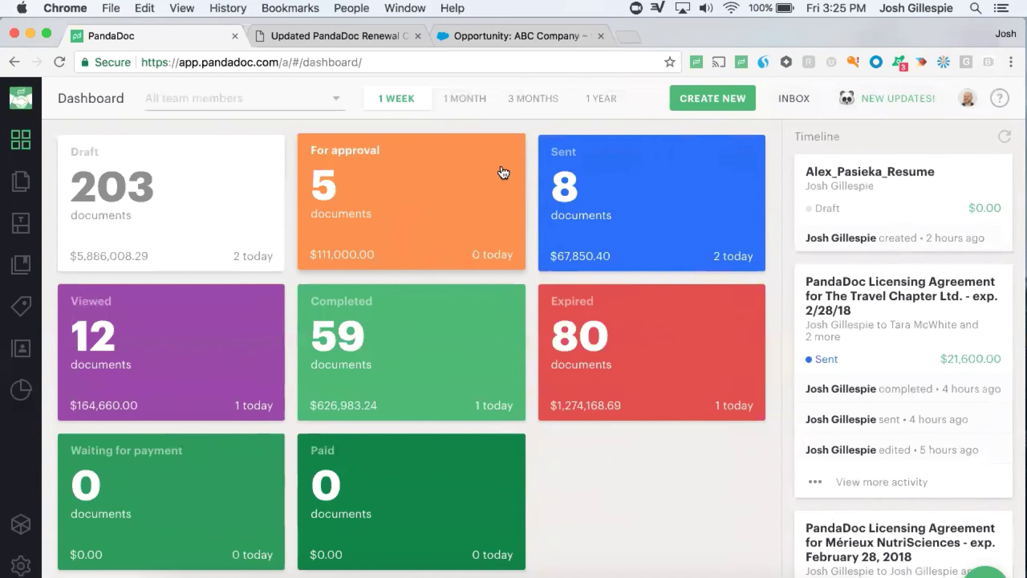
pyautogui.click(417, 355)
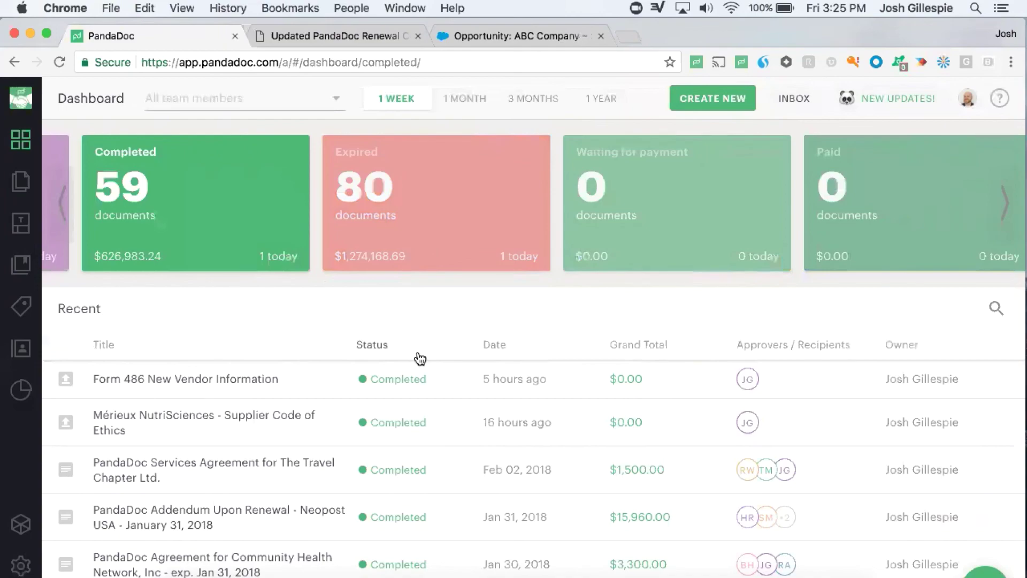
# Step: Examine the signature certificate in the Updated PandaDoc Renewal Contract PDF, and close that file
pyautogui.click(355, 38)
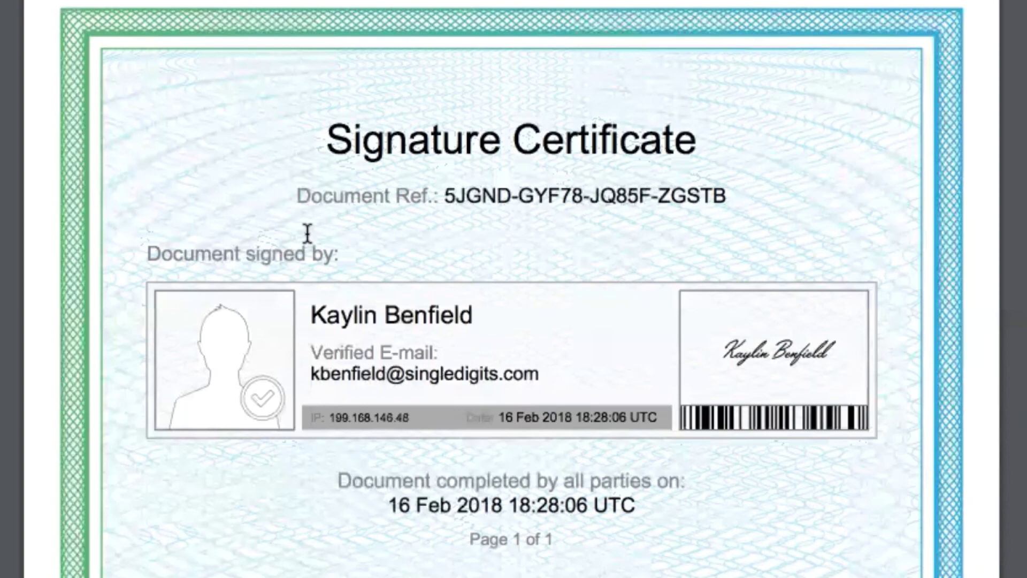
pyautogui.scroll(-2, 521, 279)
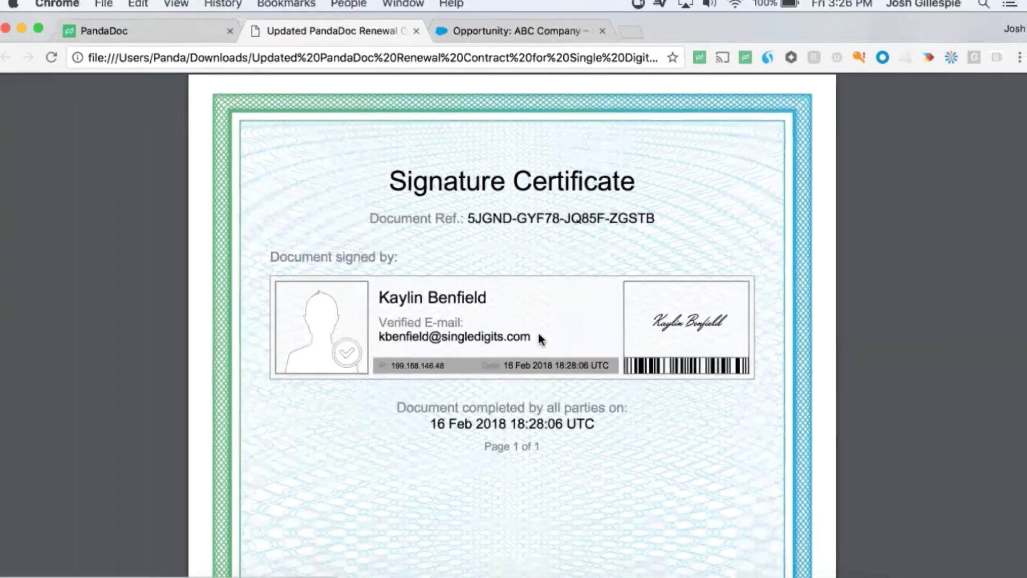
pyautogui.press('super+w')
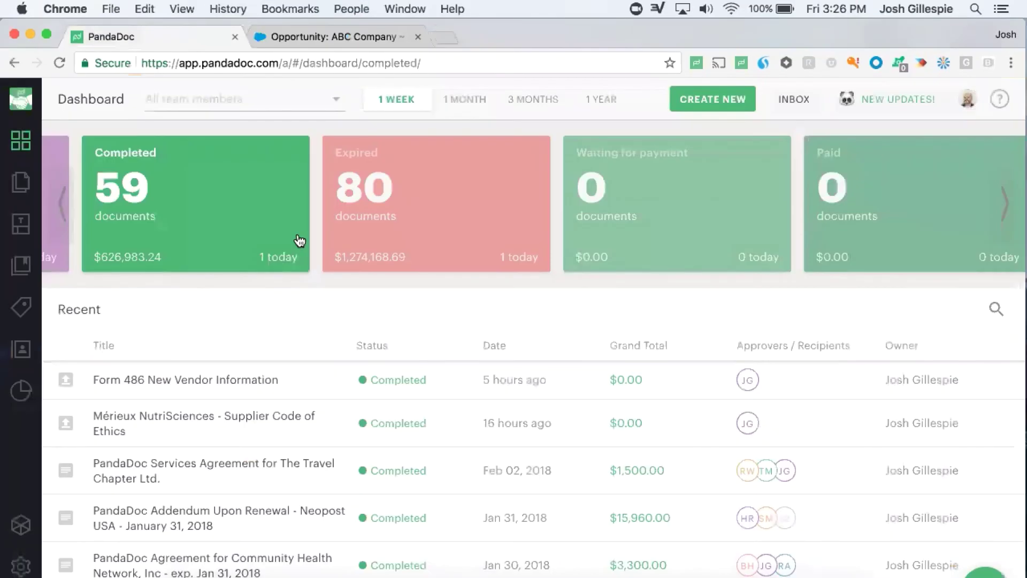
# Step: Go back to the dashboard and open the profile settings to review the saved signature and email notification options
pyautogui.click(20, 140)
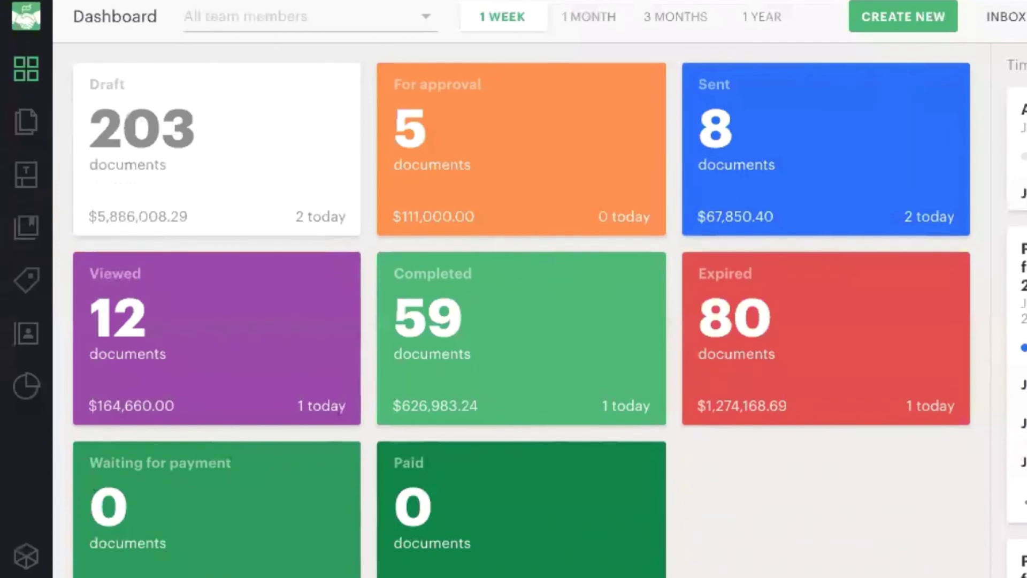
pyautogui.scroll(-1, 24, 571)
pyautogui.click(27, 553)
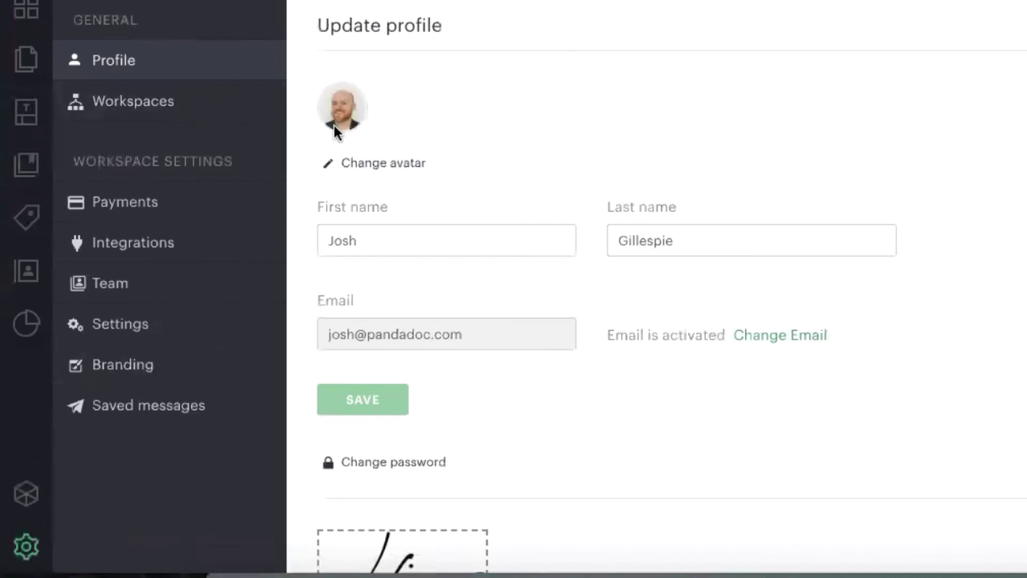
pyautogui.scroll(-3, 453, 194)
pyautogui.scroll(-2, 472, 205)
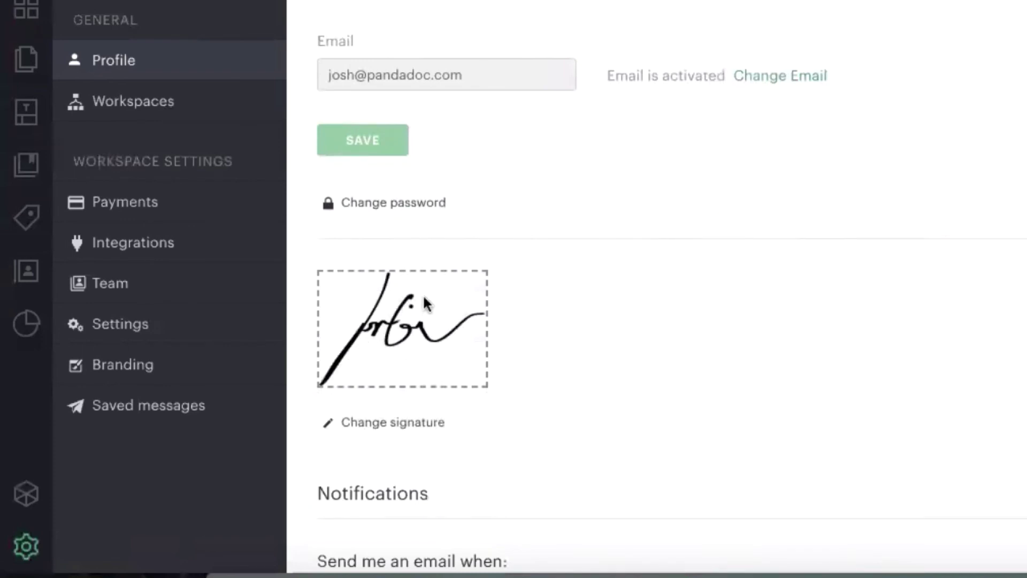
pyautogui.scroll(-3, 422, 296)
pyautogui.scroll(-2, 734, 336)
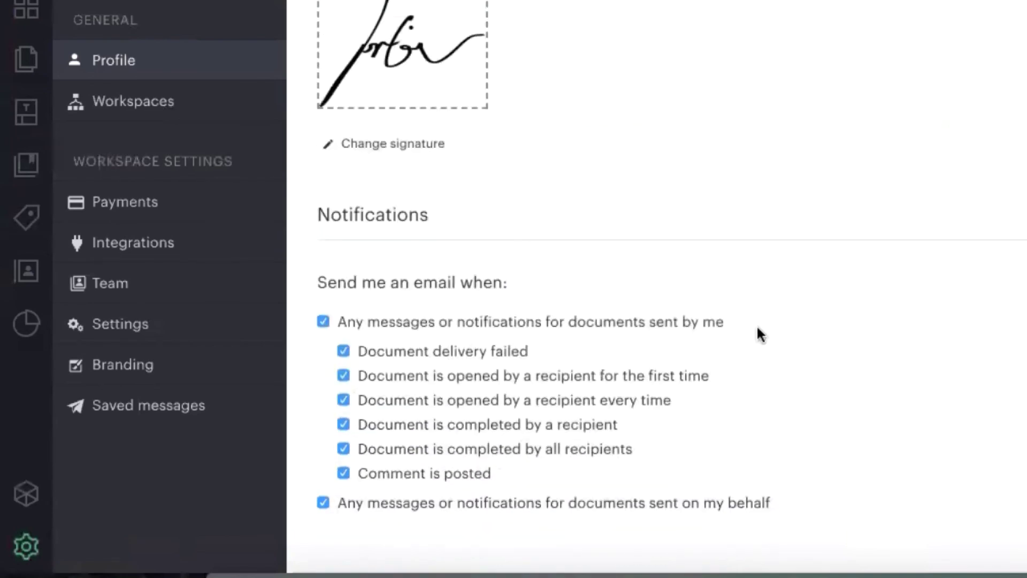
pyautogui.click(341, 378)
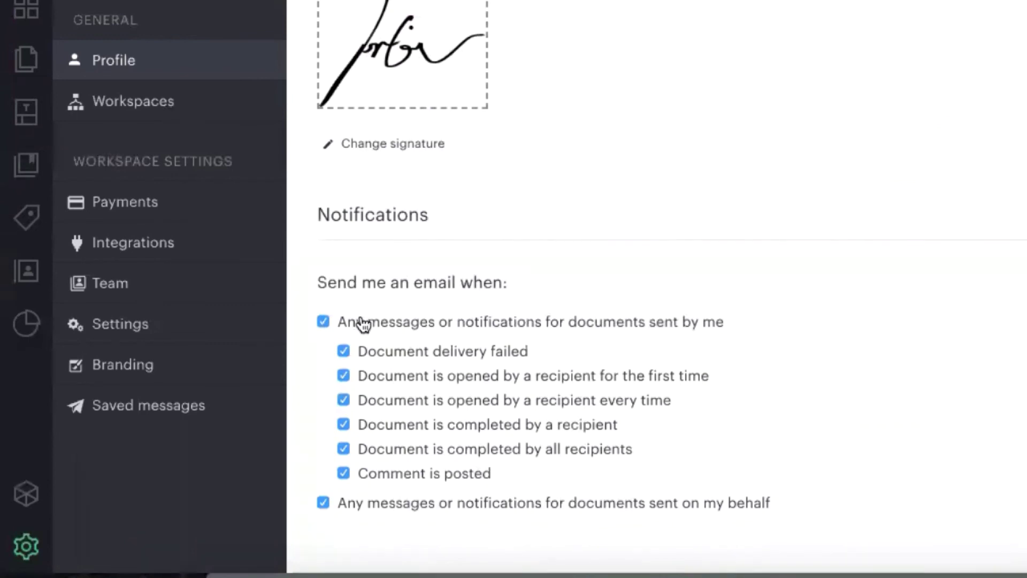
# Step: Show the list of workspaces and open the workspace switcher from Sales Enablement
pyautogui.click(132, 95)
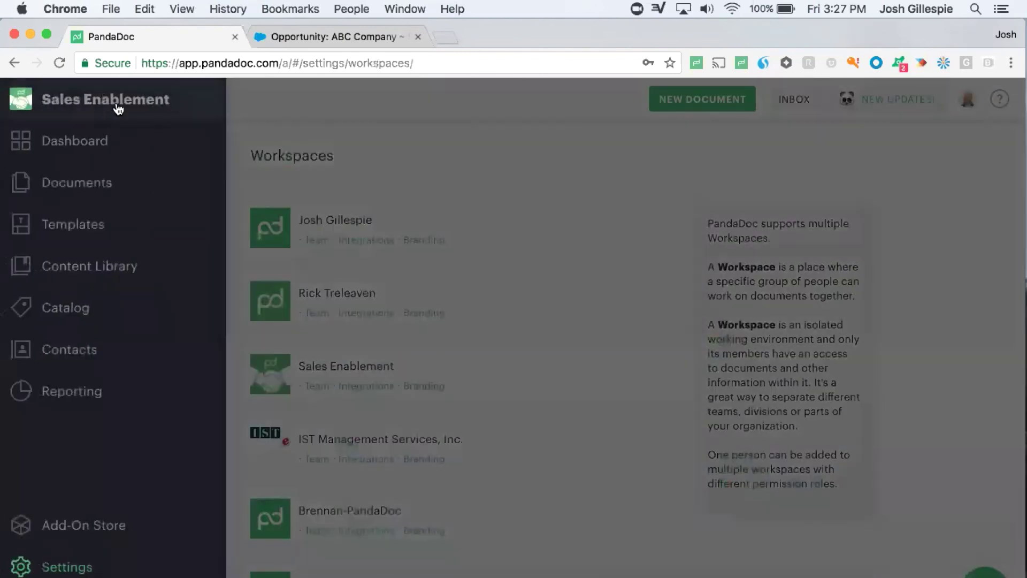
pyautogui.click(118, 109)
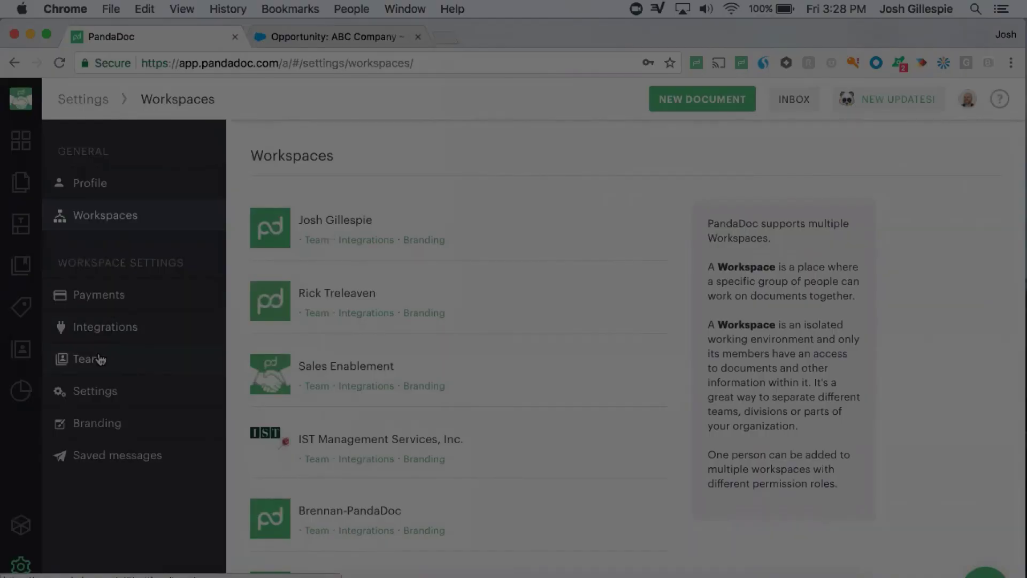
# Step: Open the team settings and examine the system and custom roles available when inviting a new user, without sending an invitation
pyautogui.click(98, 357)
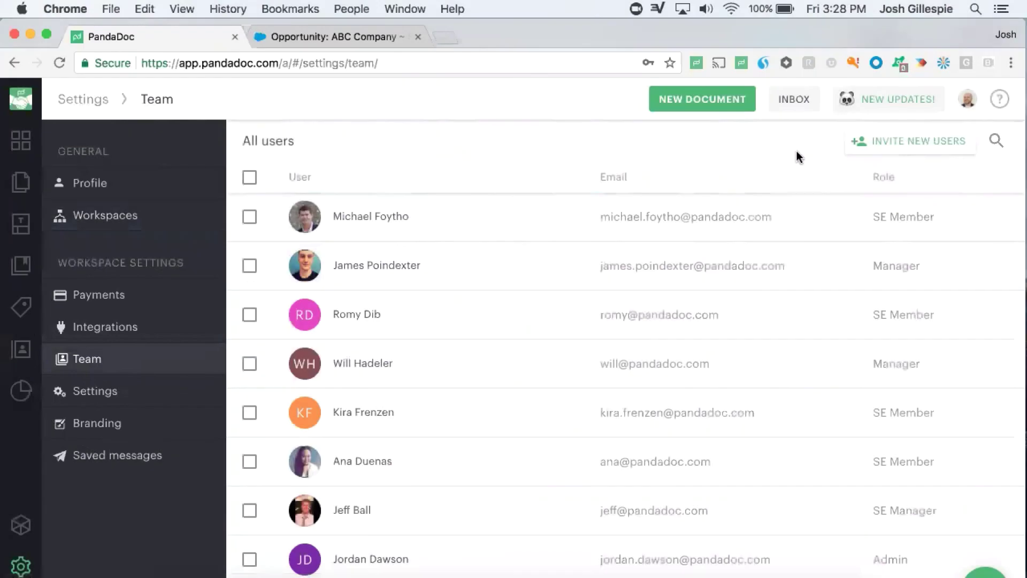
pyautogui.click(861, 143)
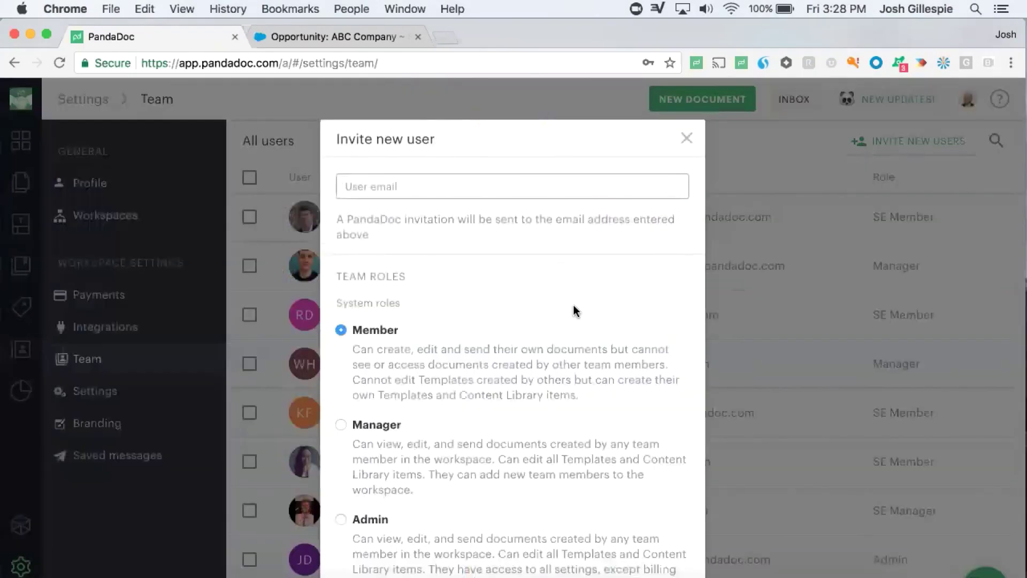
pyautogui.scroll(-5, 574, 306)
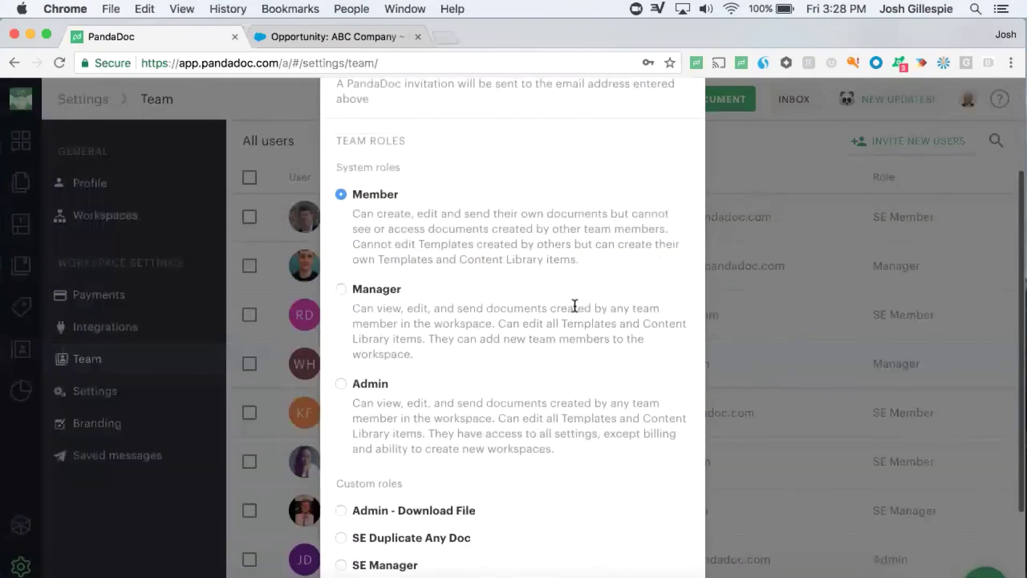
pyautogui.scroll(-4, 507, 292)
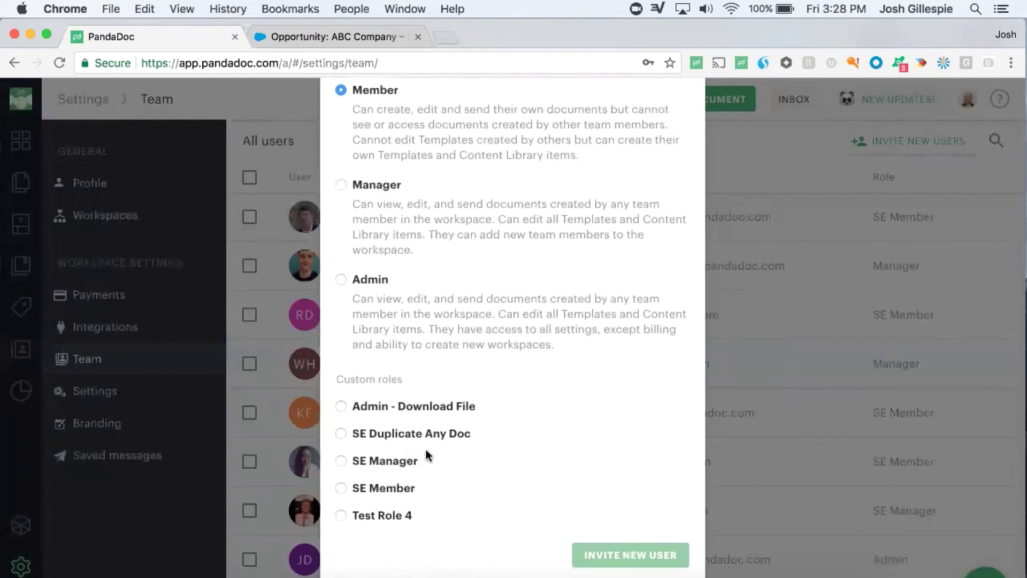
pyautogui.scroll(5, 428, 452)
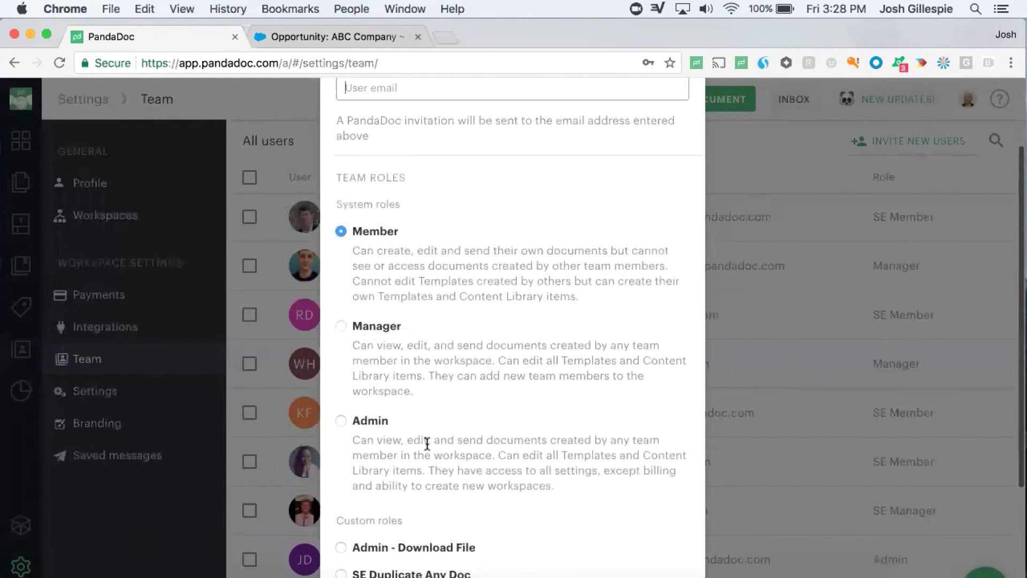
pyautogui.scroll(4, 535, 412)
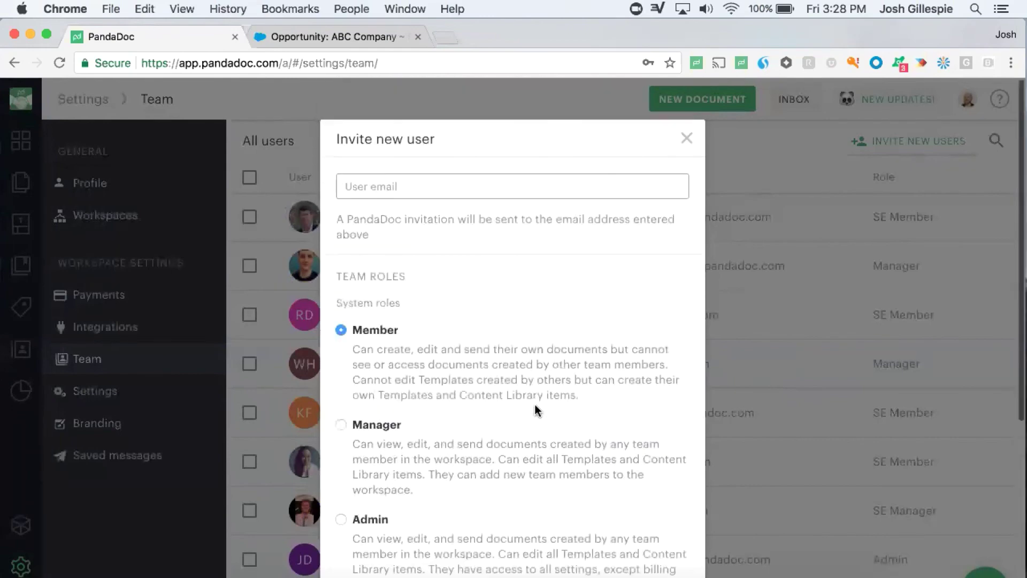
pyautogui.click(686, 139)
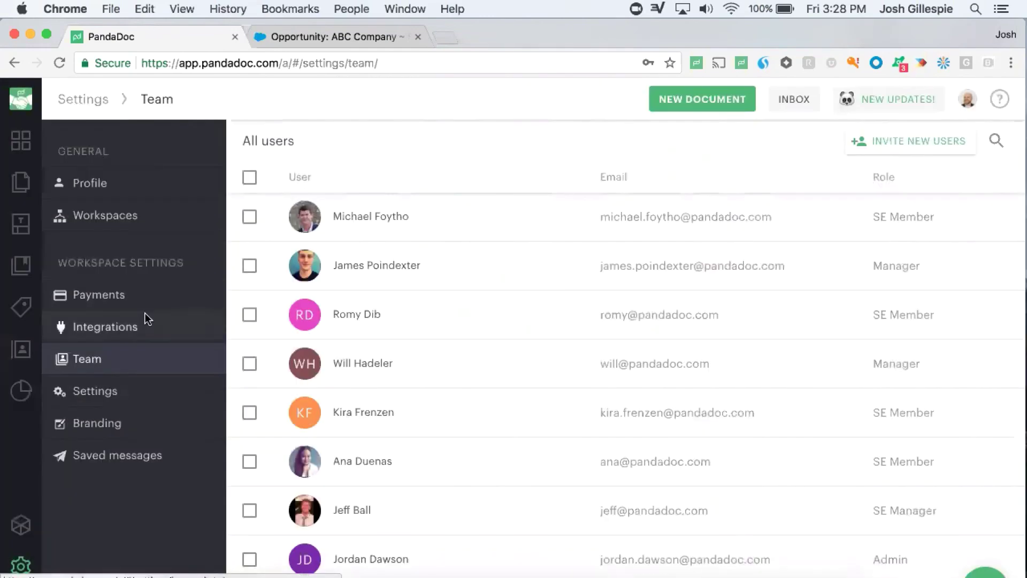
# Step: Open the Sales Enablement workspace settings and review the available signature types, initials types and default theme
pyautogui.click(97, 391)
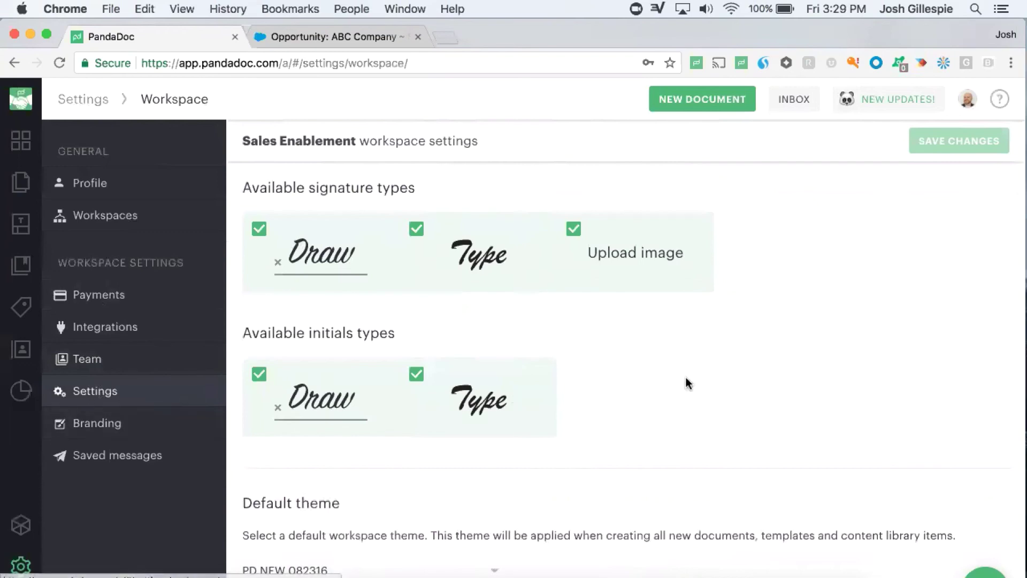
pyautogui.scroll(-1, 687, 377)
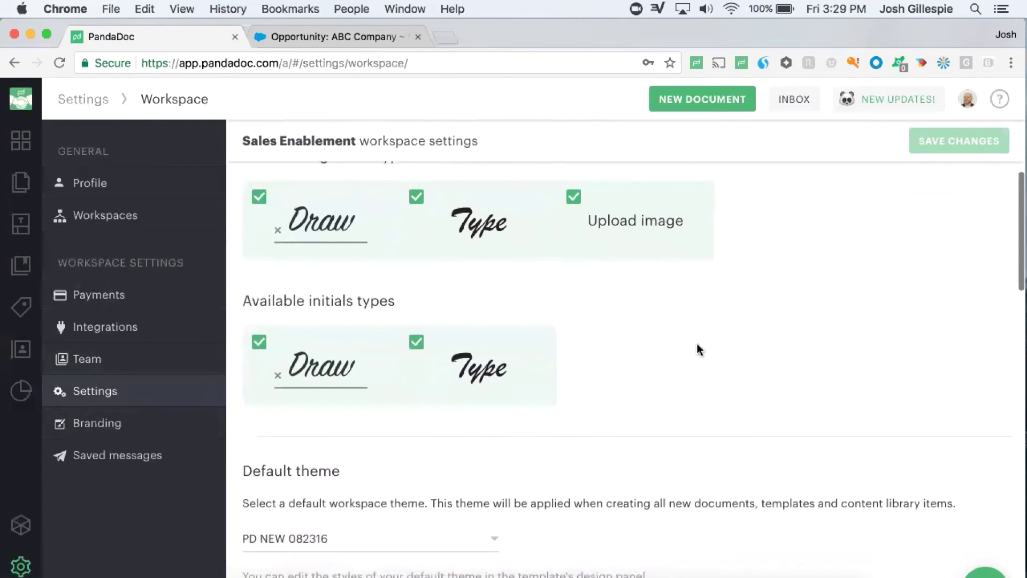
pyautogui.scroll(-1, 698, 332)
pyautogui.scroll(-1, 698, 319)
pyautogui.scroll(3, 697, 319)
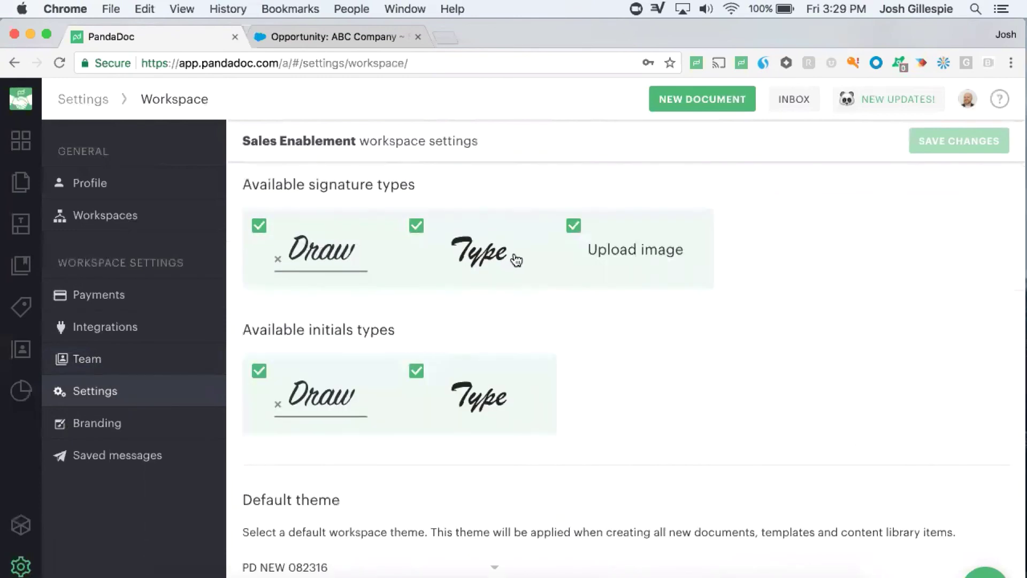
pyautogui.scroll(-10, 658, 276)
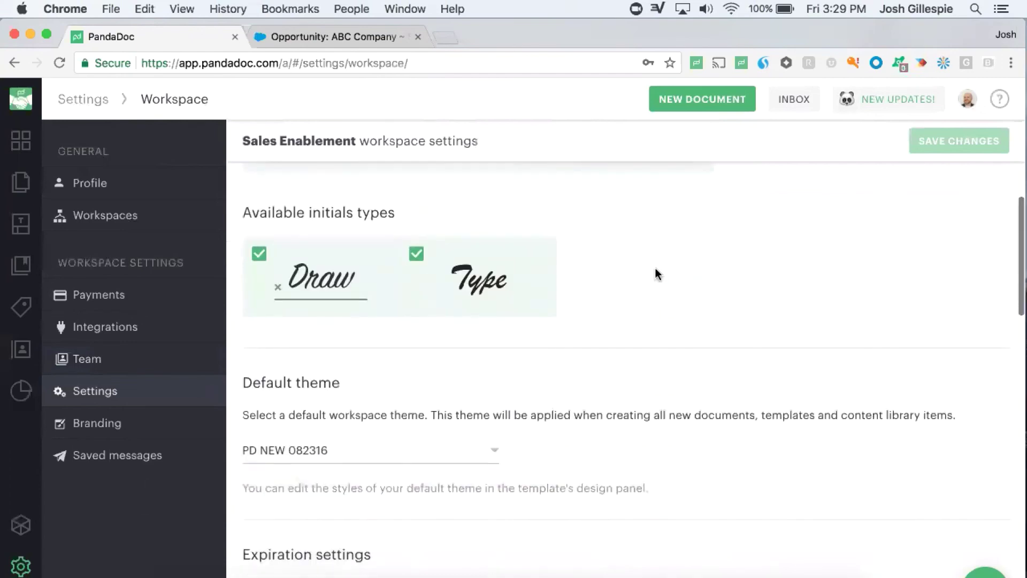
# Step: Review the expiration settings and auto reminders settings for new documents in the workspace
pyautogui.scroll(-2, 657, 276)
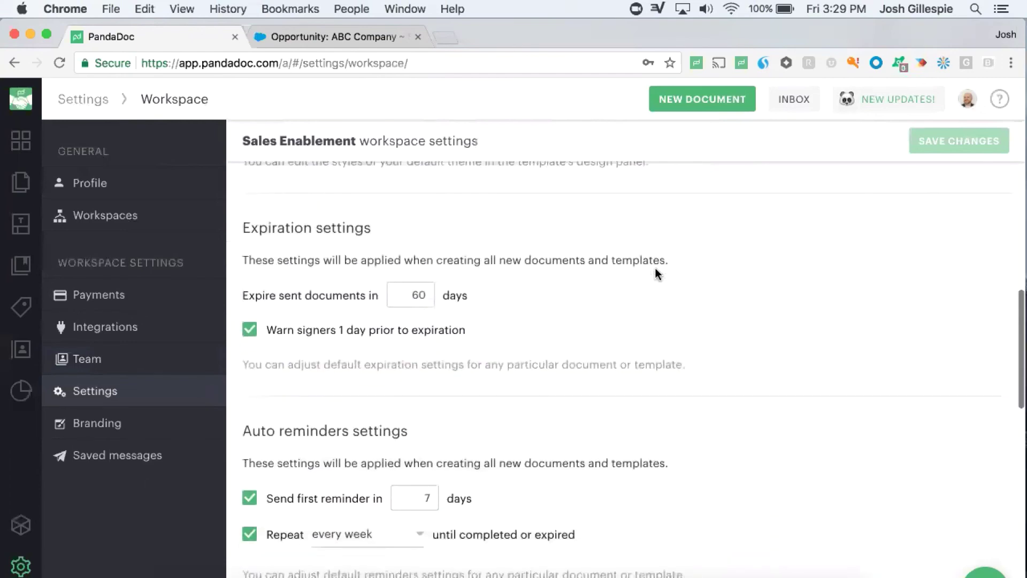
pyautogui.scroll(-3, 657, 276)
pyautogui.scroll(3, 657, 276)
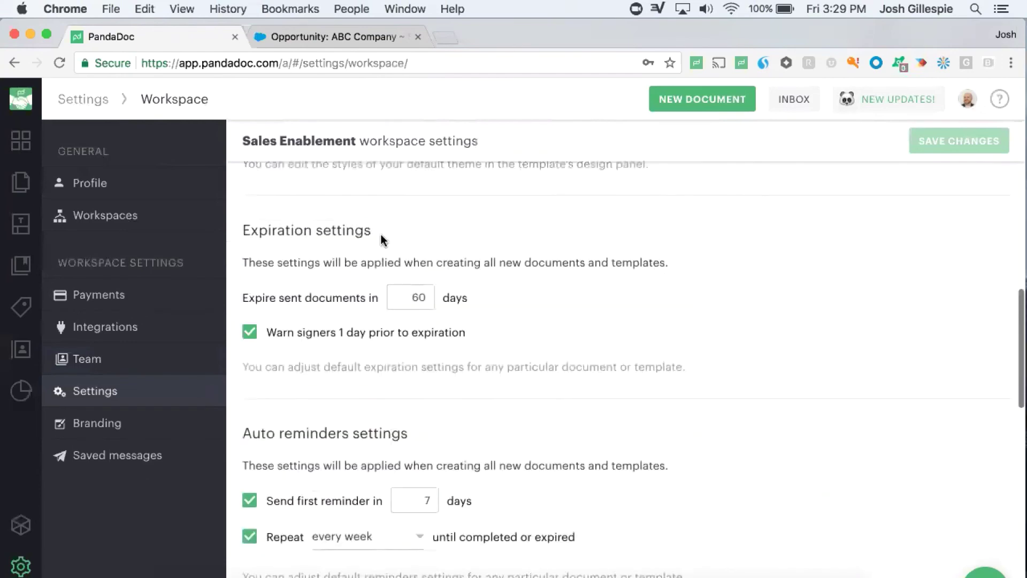
pyautogui.scroll(-1, 401, 273)
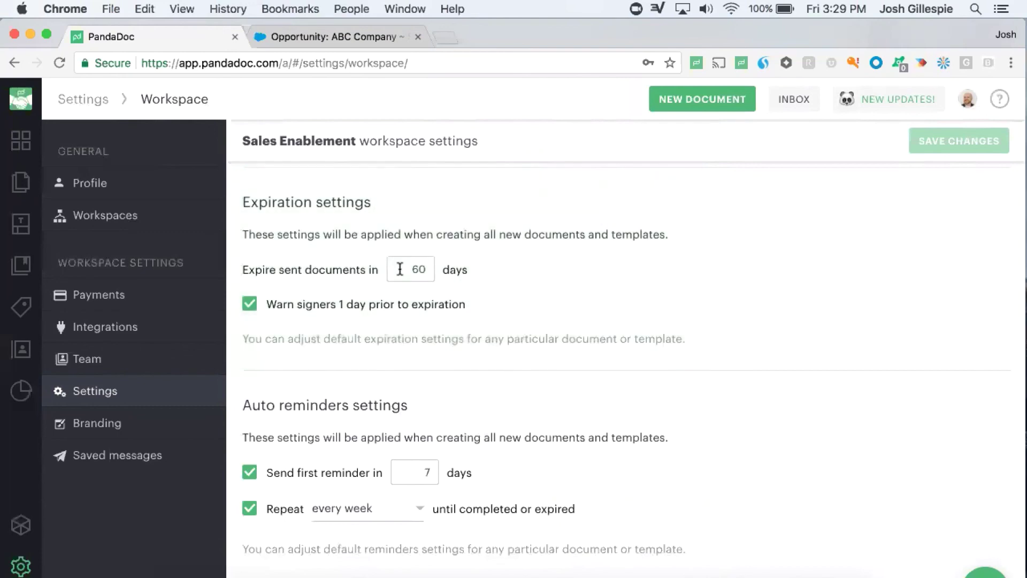
pyautogui.scroll(-3, 400, 269)
pyautogui.scroll(-4, 434, 313)
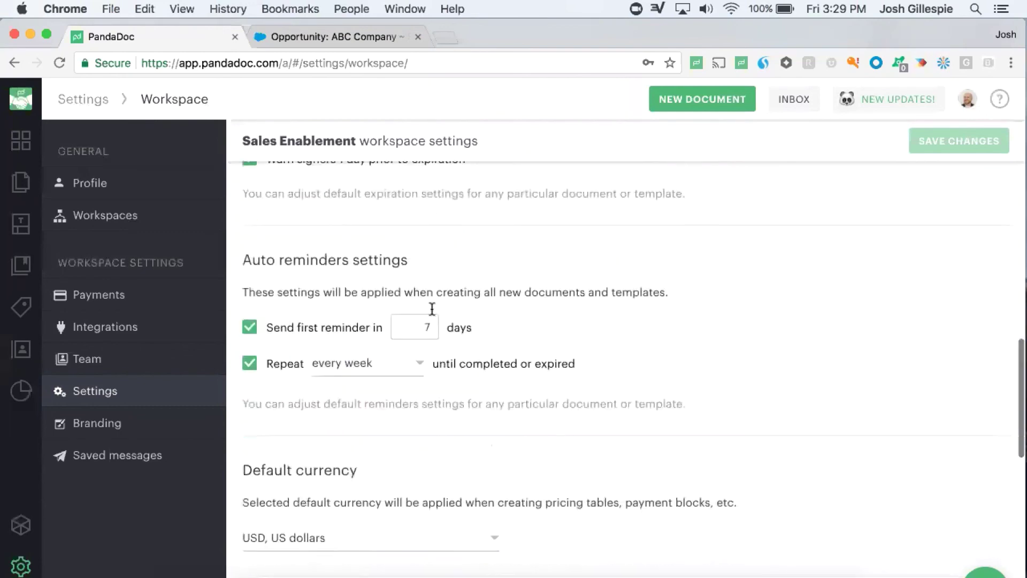
pyautogui.scroll(-3, 321, 267)
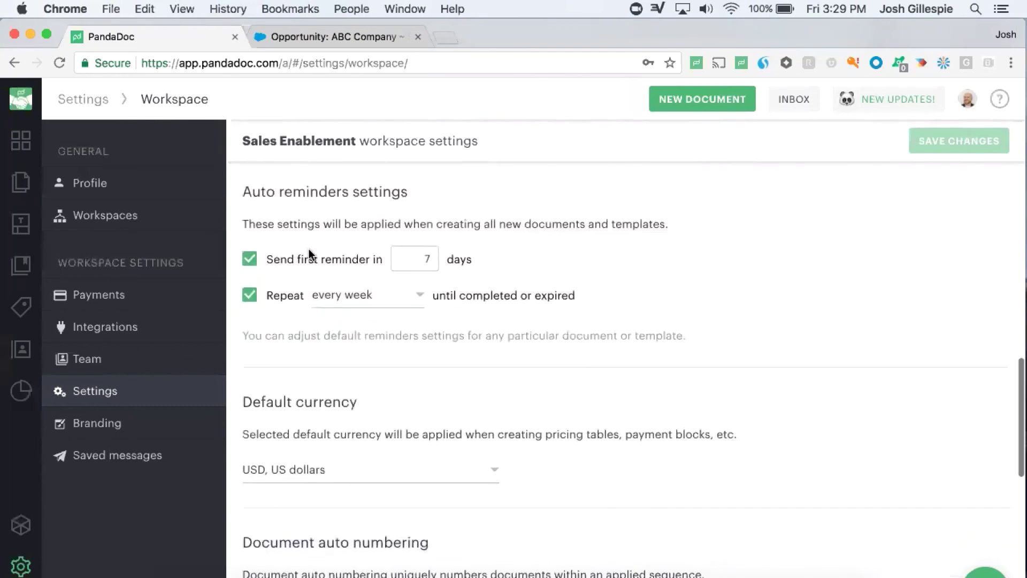
# Step: Examine the default currency, document auto numbering and recipient view language options in the workspace settings
pyautogui.scroll(-3, 356, 292)
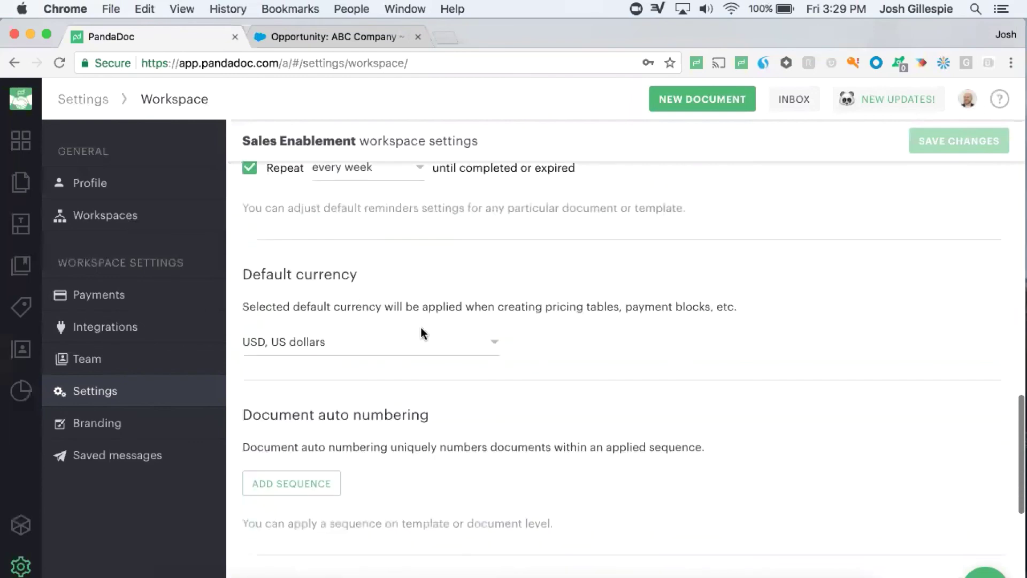
pyautogui.scroll(-4, 436, 340)
pyautogui.scroll(-5, 439, 343)
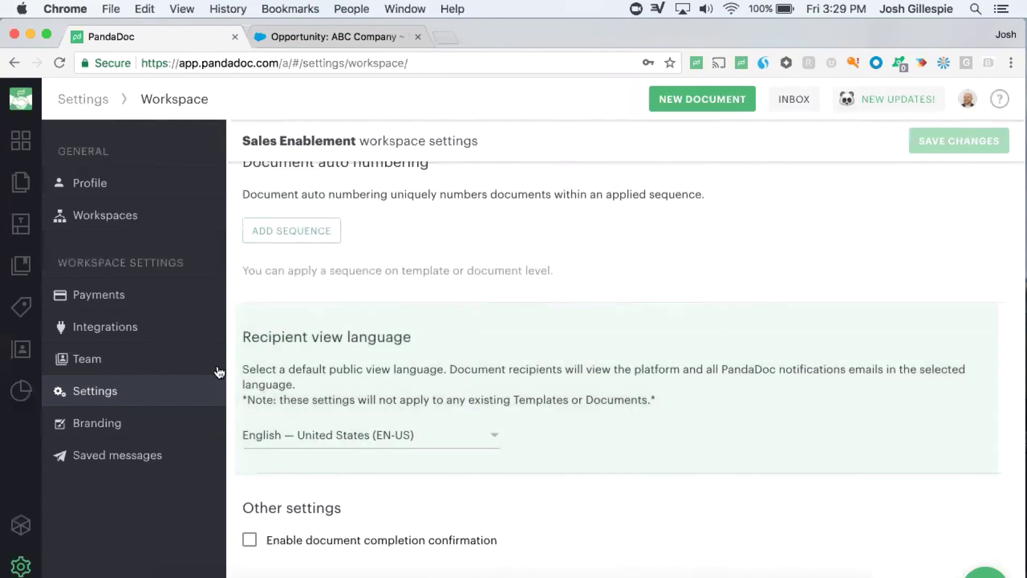
# Step: Open the branding settings and review the logo, workspace icon and email footer text options
pyautogui.click(103, 423)
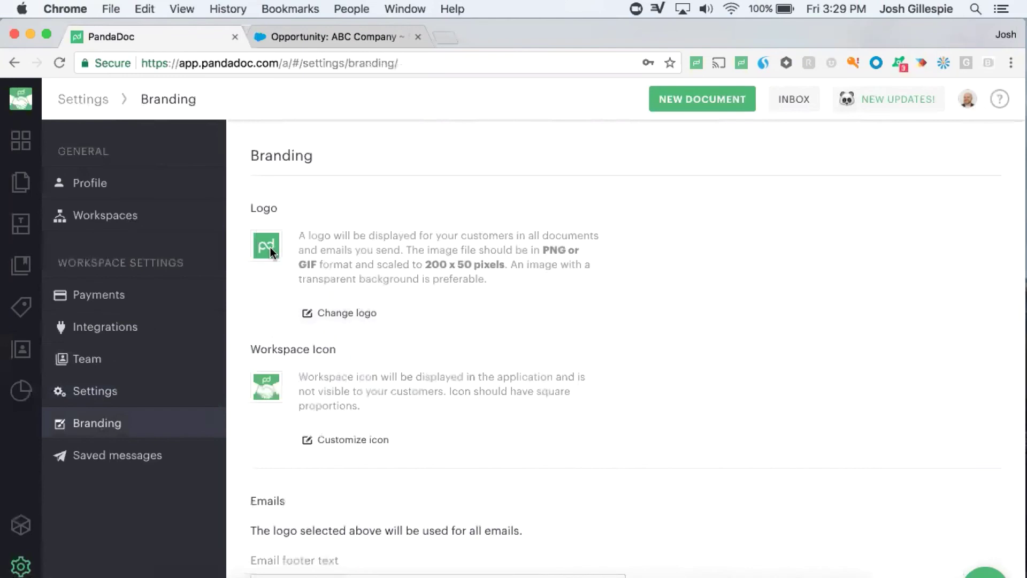
pyautogui.scroll(-1, 275, 305)
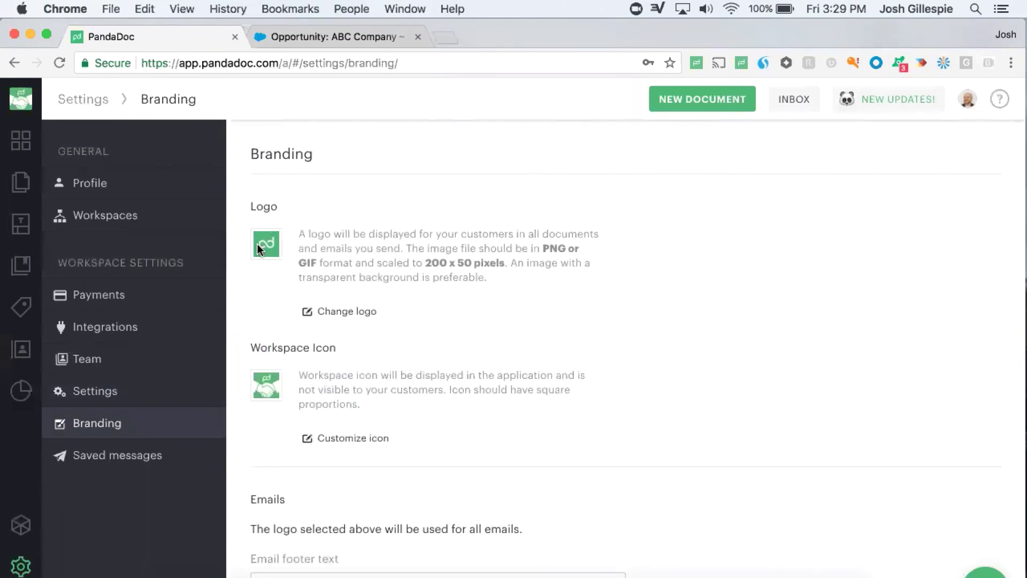
pyautogui.scroll(-3, 259, 249)
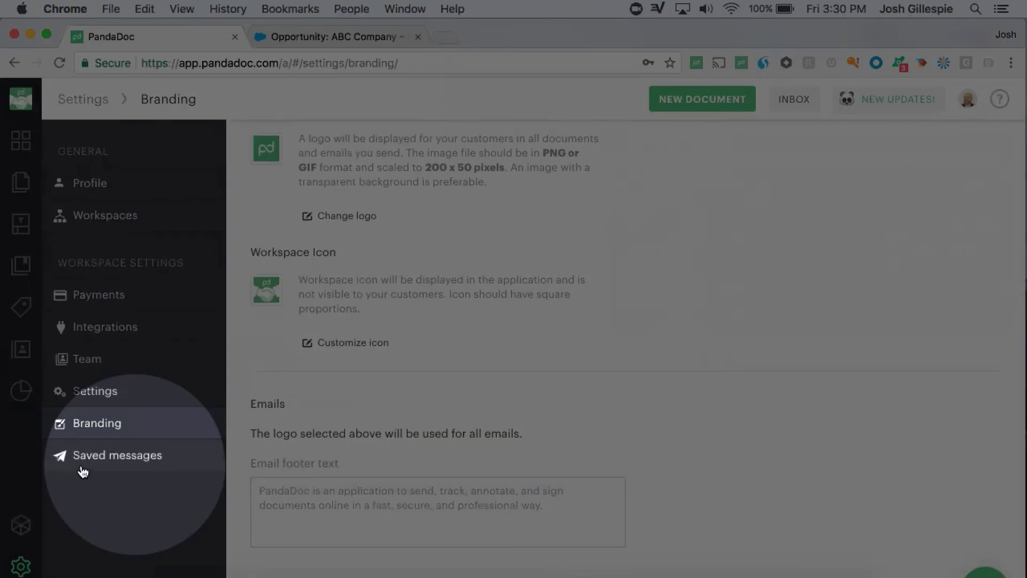
# Step: Open the saved messages, read through the Business Plan_Final message, and close the message manager without changes
pyautogui.click(86, 458)
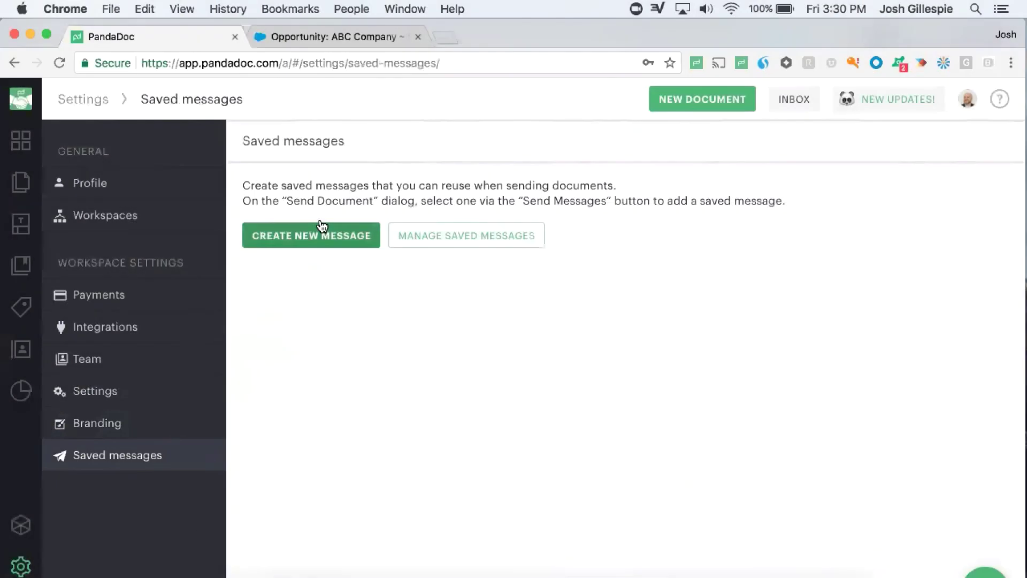
pyautogui.click(321, 226)
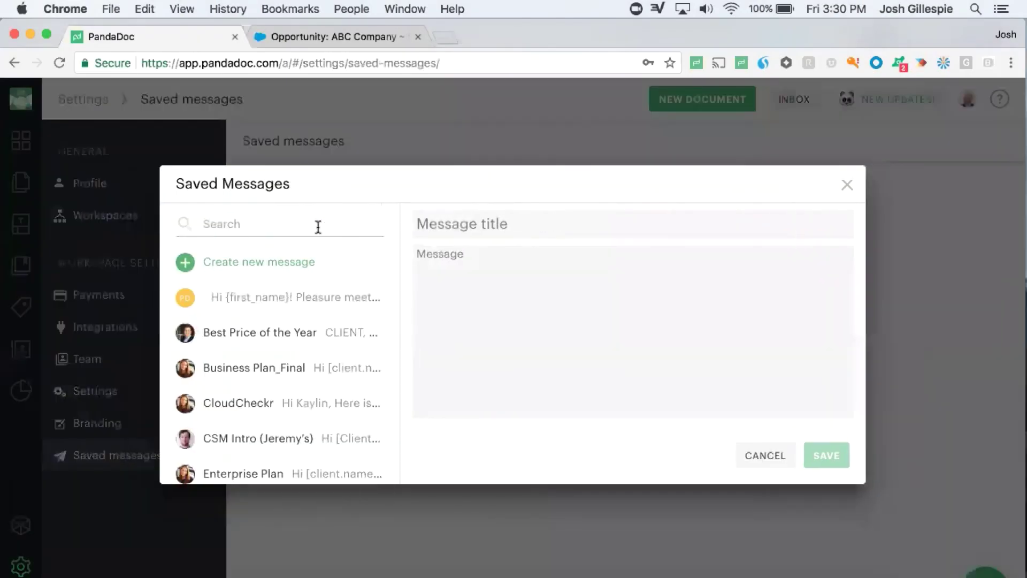
pyautogui.click(274, 368)
pyautogui.scroll(-2, 577, 351)
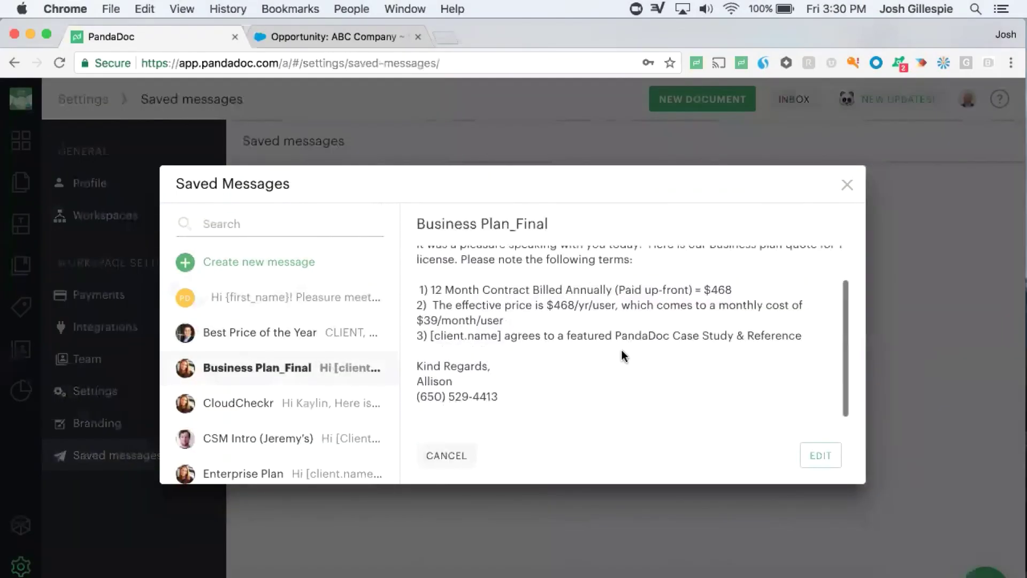
pyautogui.scroll(2, 623, 352)
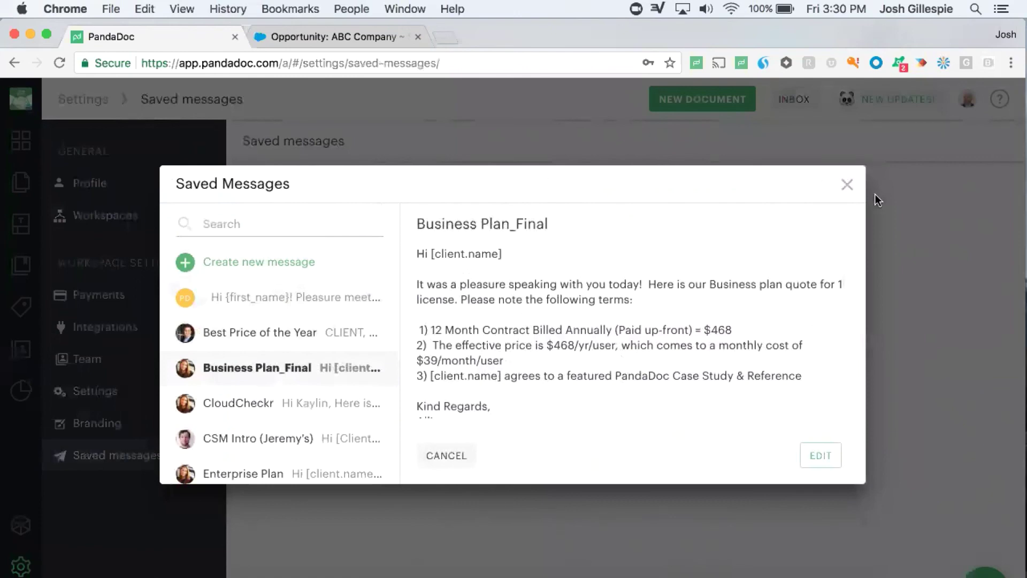
pyautogui.click(847, 186)
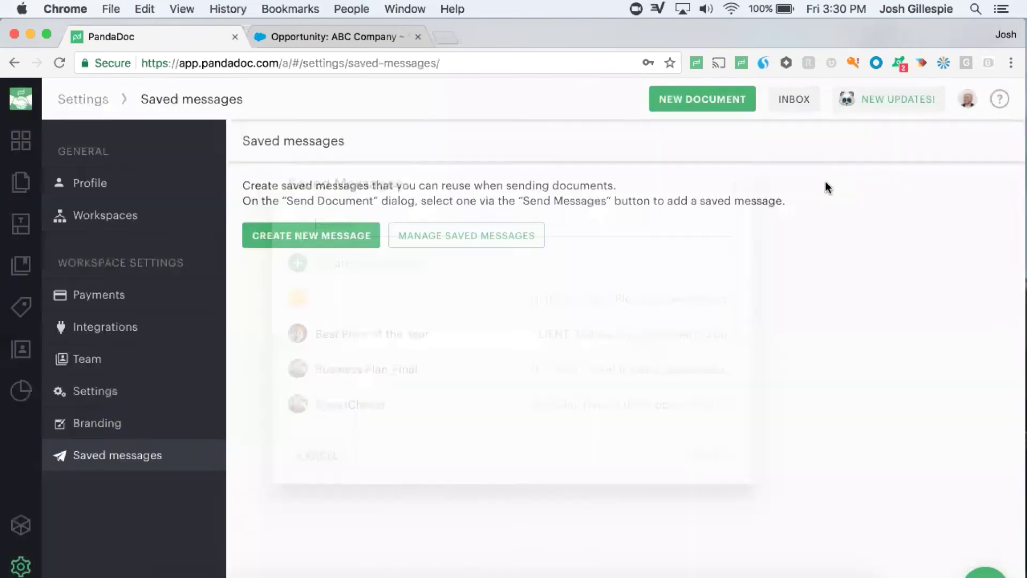
# Step: Return to the dashboard and create a new document by uploading the local Updated PandaDoc Renewal Contract file
pyautogui.click(16, 149)
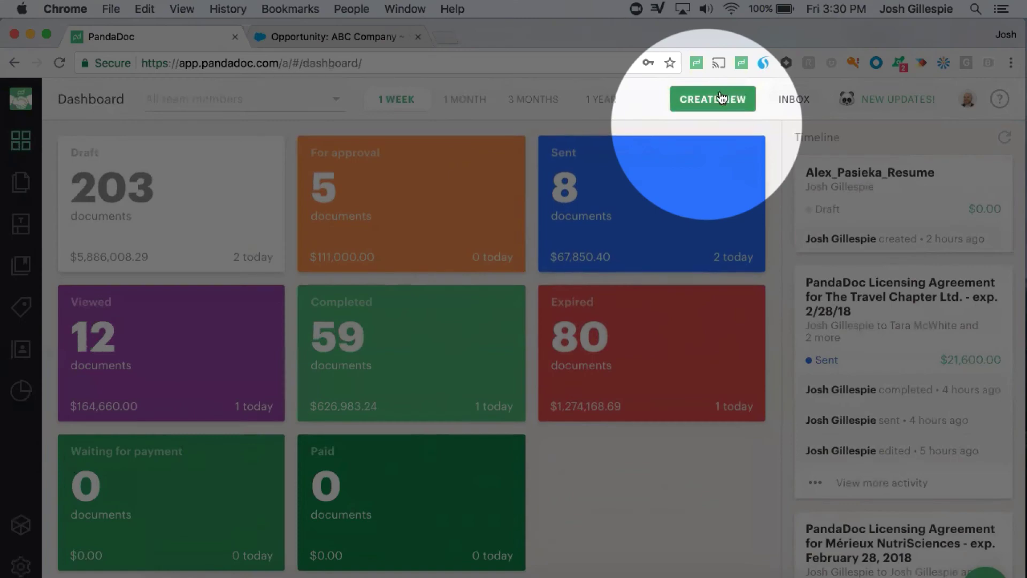
pyautogui.click(720, 98)
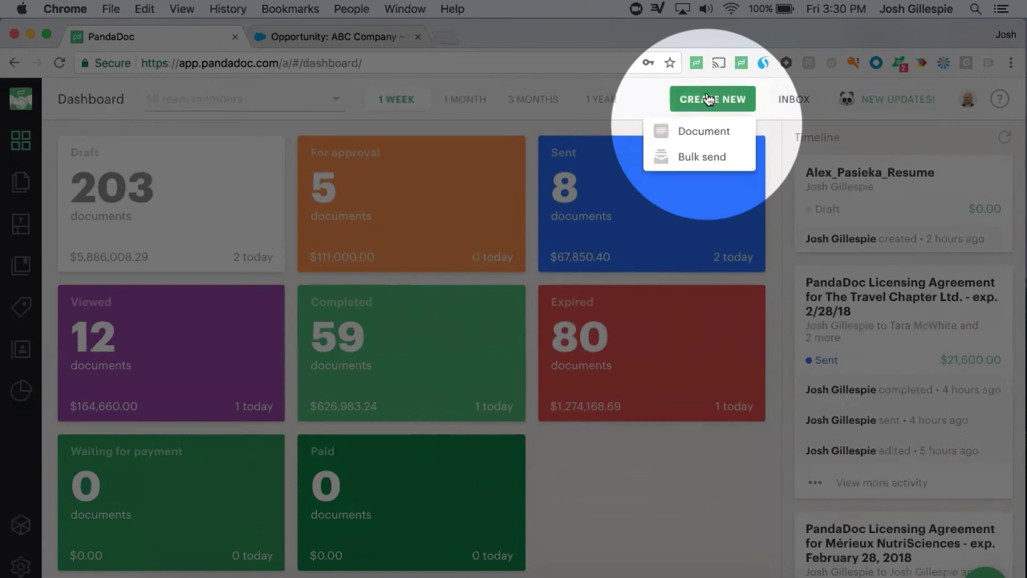
pyautogui.click(689, 131)
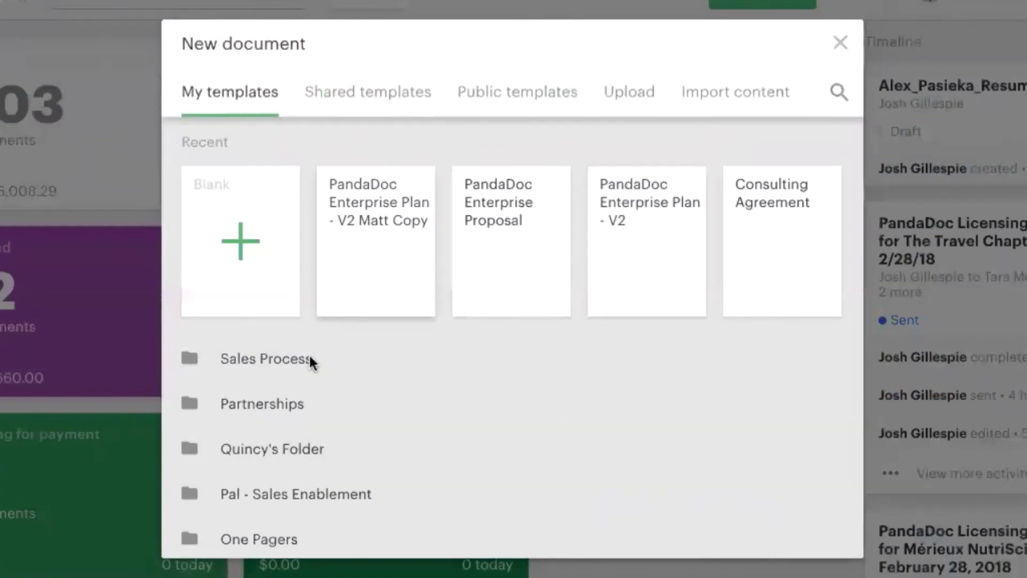
pyautogui.click(644, 101)
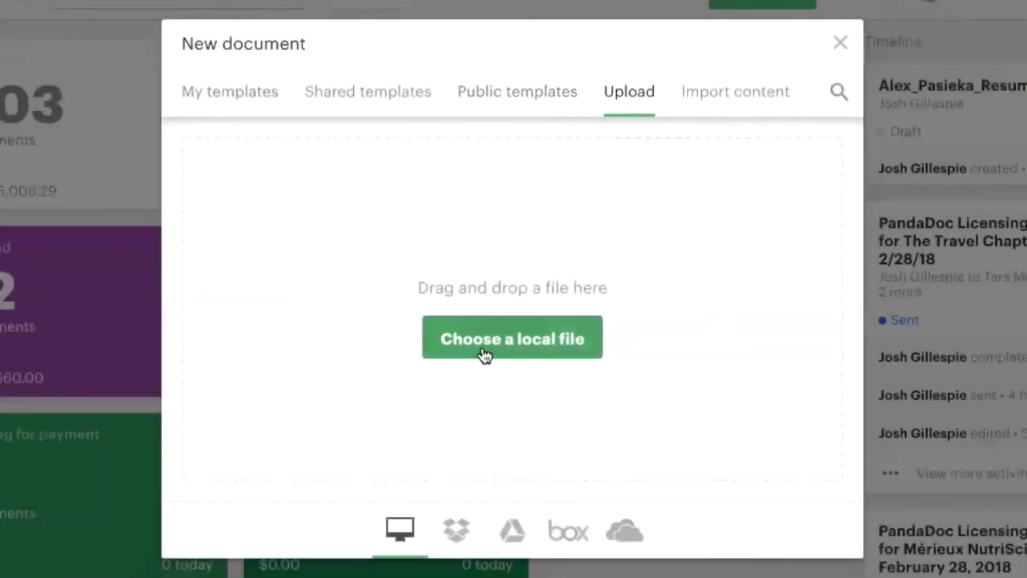
pyautogui.click(482, 347)
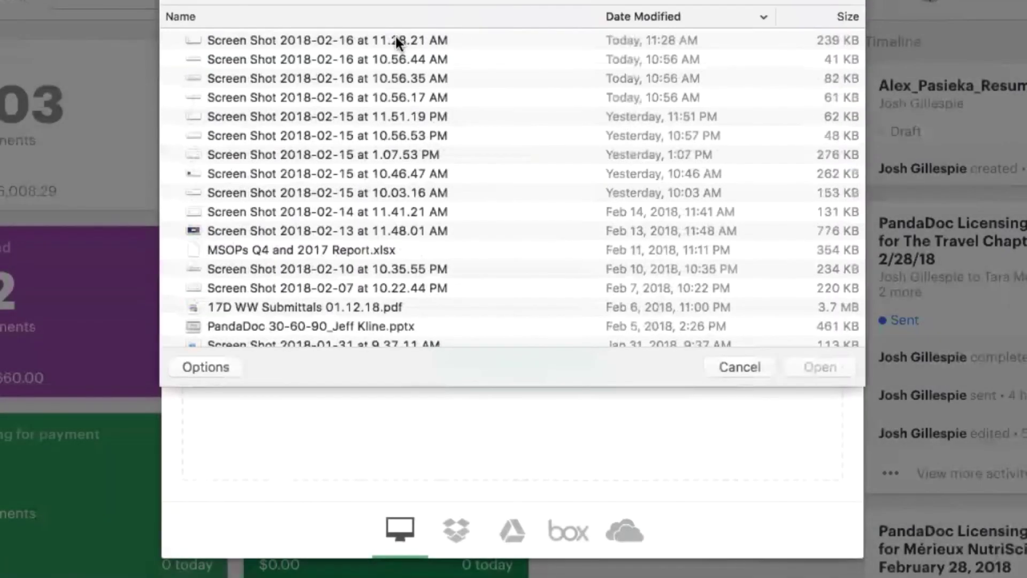
pyautogui.click(396, 40)
pyautogui.click(820, 367)
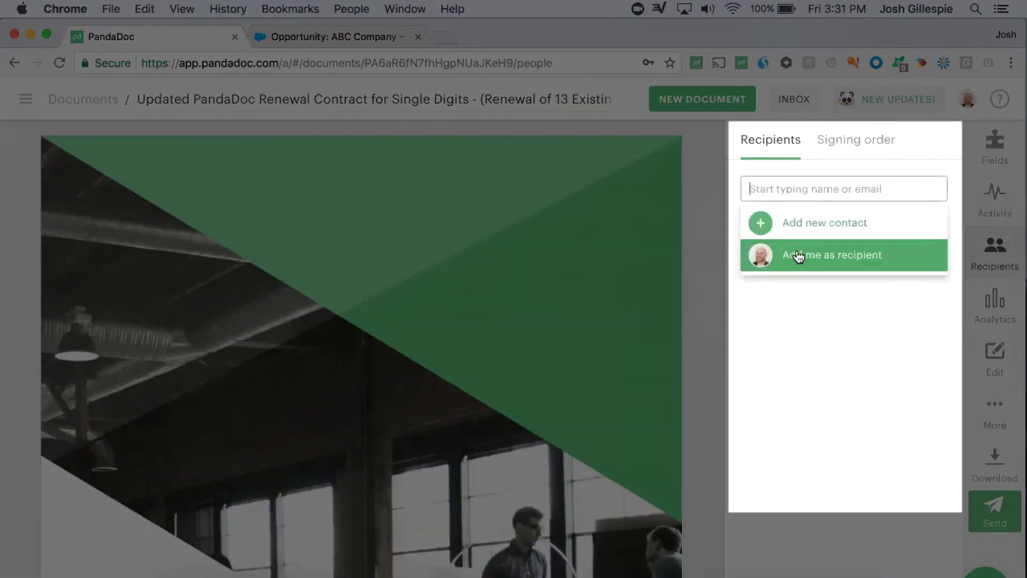
# Step: Add yourself and a colleague, found by first name, as recipients of the uploaded contract
pyautogui.click(797, 256)
pyautogui.click(773, 189)
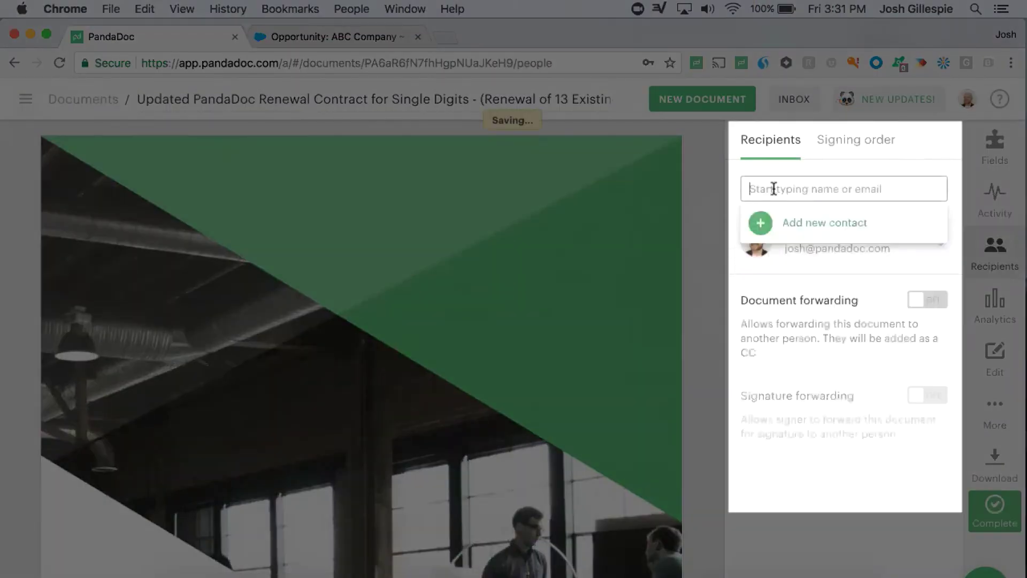
pyautogui.write('bethany')
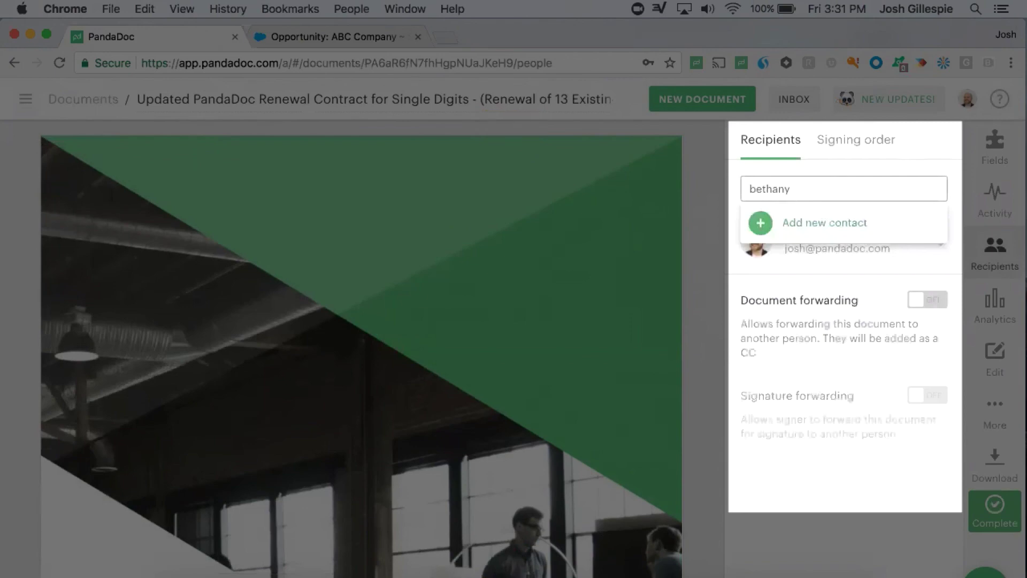
pyautogui.click(785, 222)
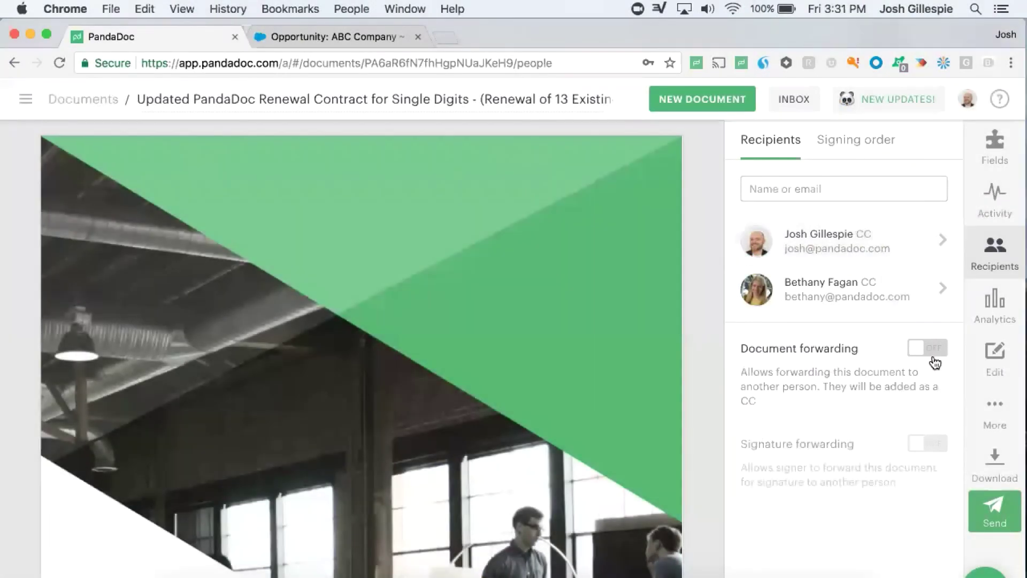
# Step: Enable document forwarding and signature forwarding for the contract, switching both off and back on once
pyautogui.click(928, 348)
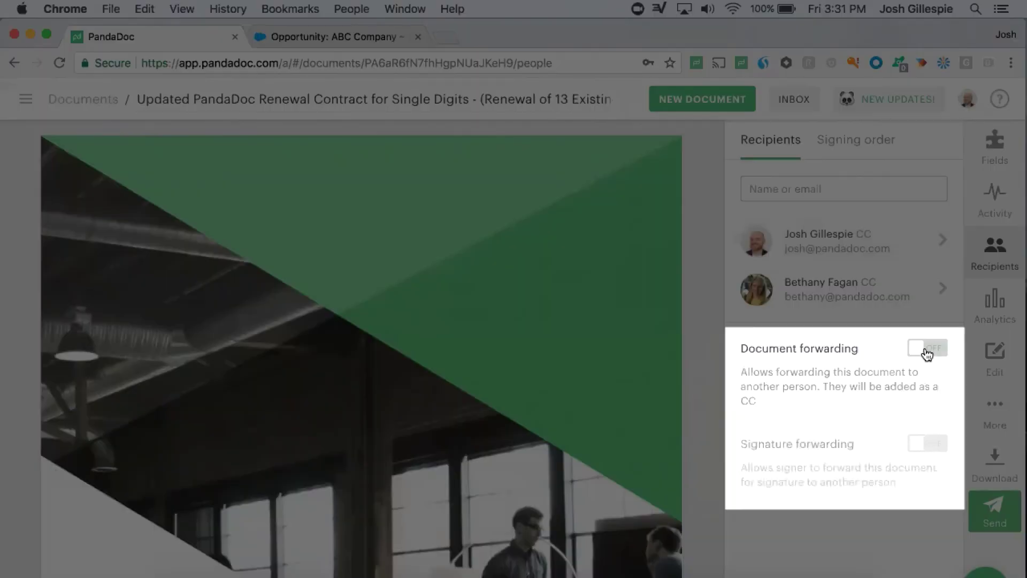
pyautogui.click(927, 447)
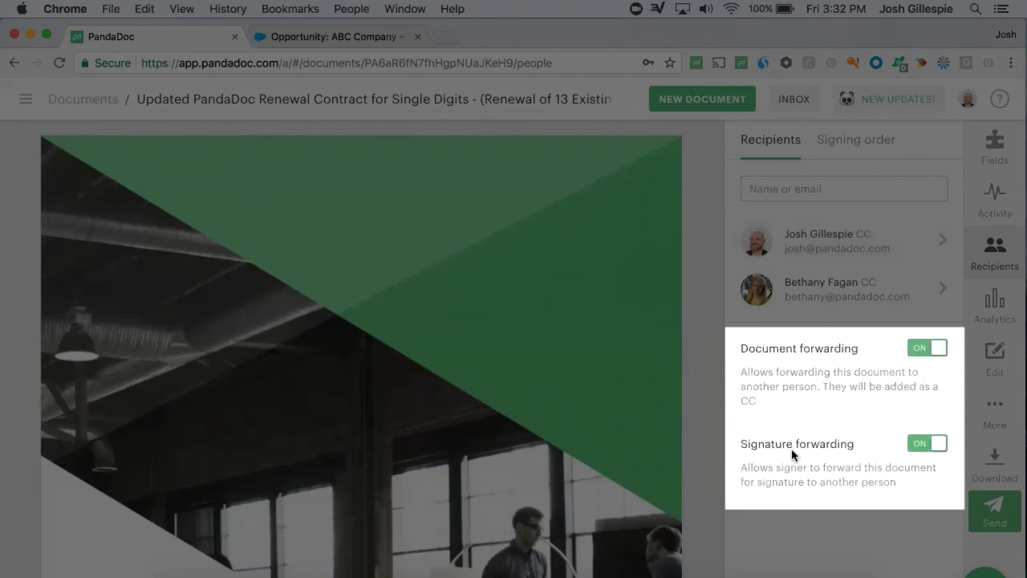
pyautogui.click(921, 348)
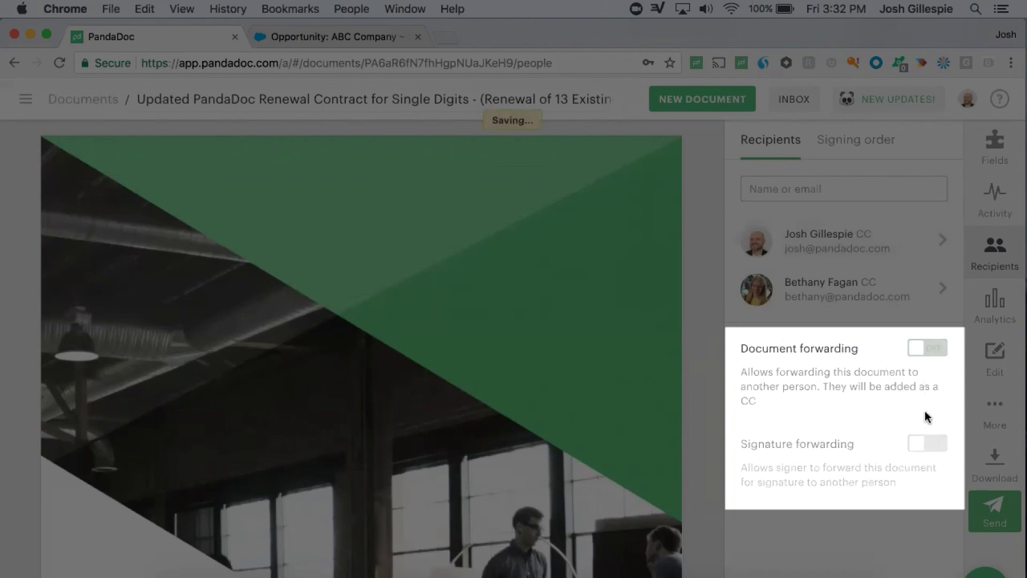
pyautogui.click(924, 352)
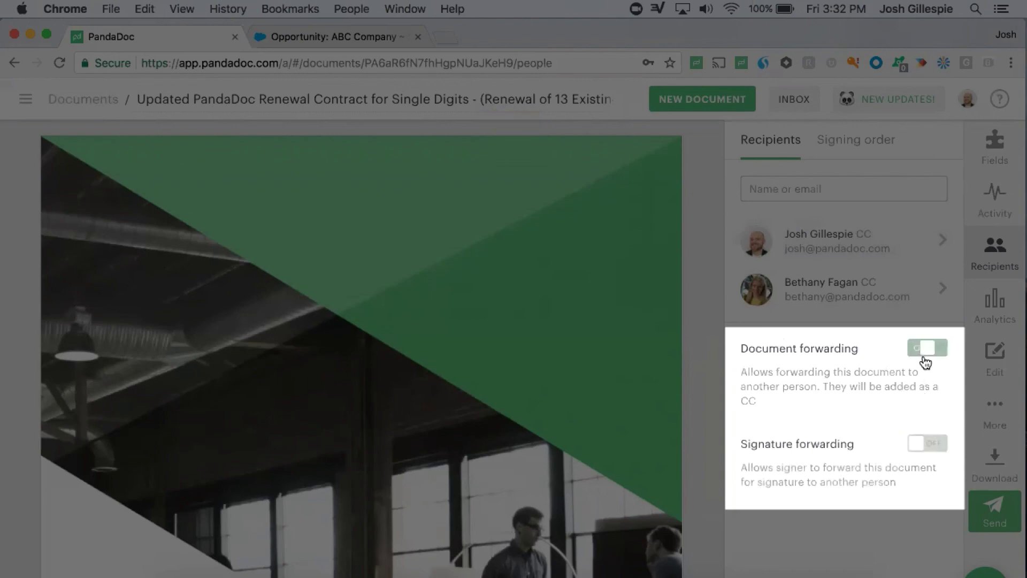
pyautogui.click(919, 452)
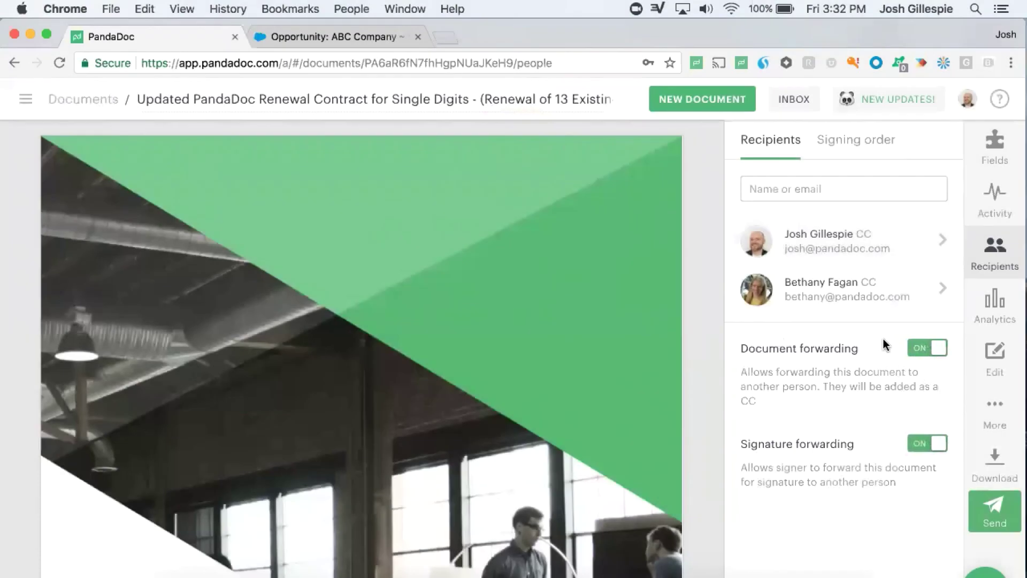
# Step: Place a signature field over the customer's acceptance signature on the pricing page and shrink it to fit above the line
pyautogui.scroll(-10, 534, 326)
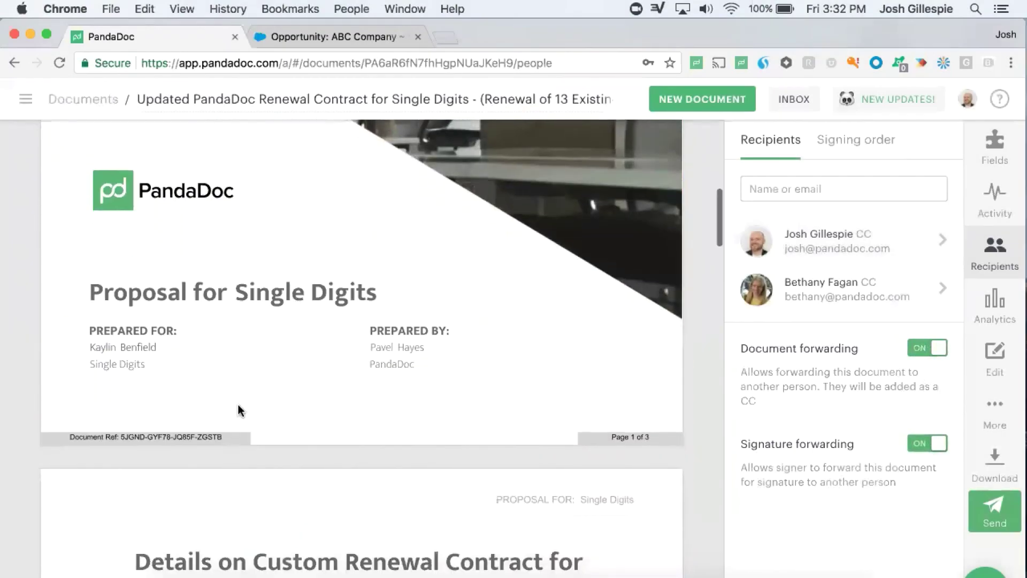
pyautogui.scroll(-8, 367, 344)
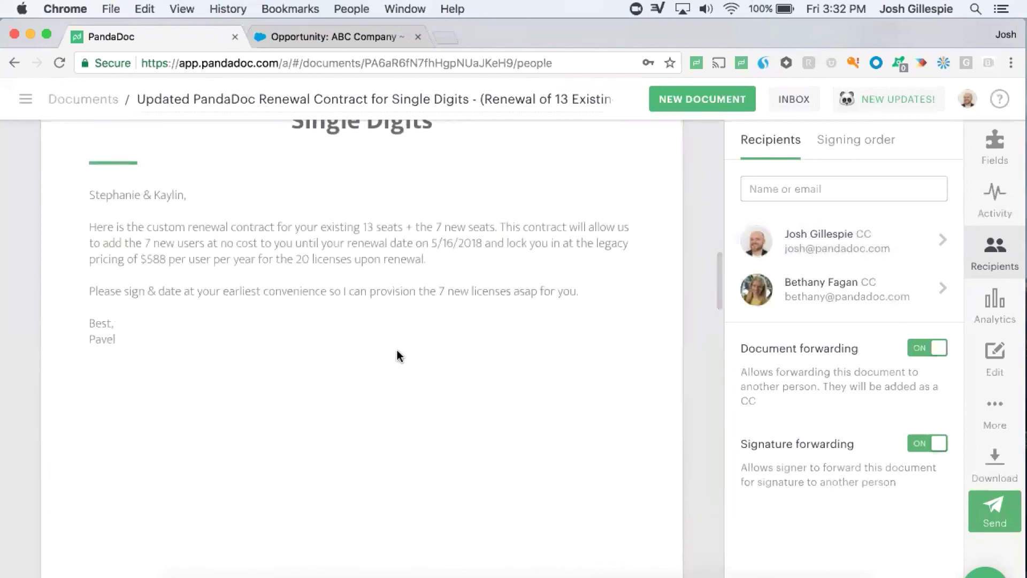
pyautogui.scroll(1, 397, 356)
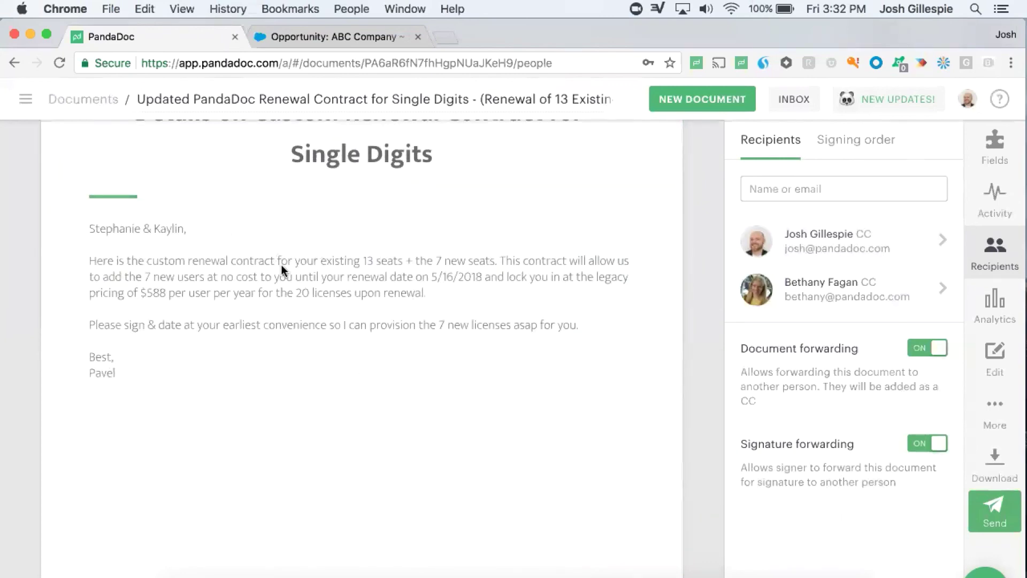
pyautogui.scroll(-10, 281, 269)
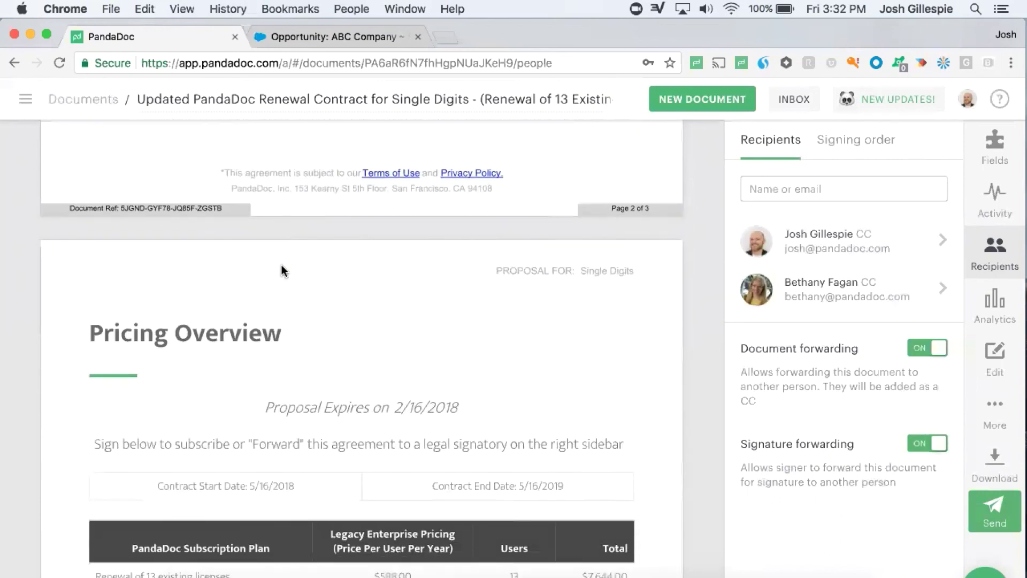
pyautogui.scroll(-8, 328, 281)
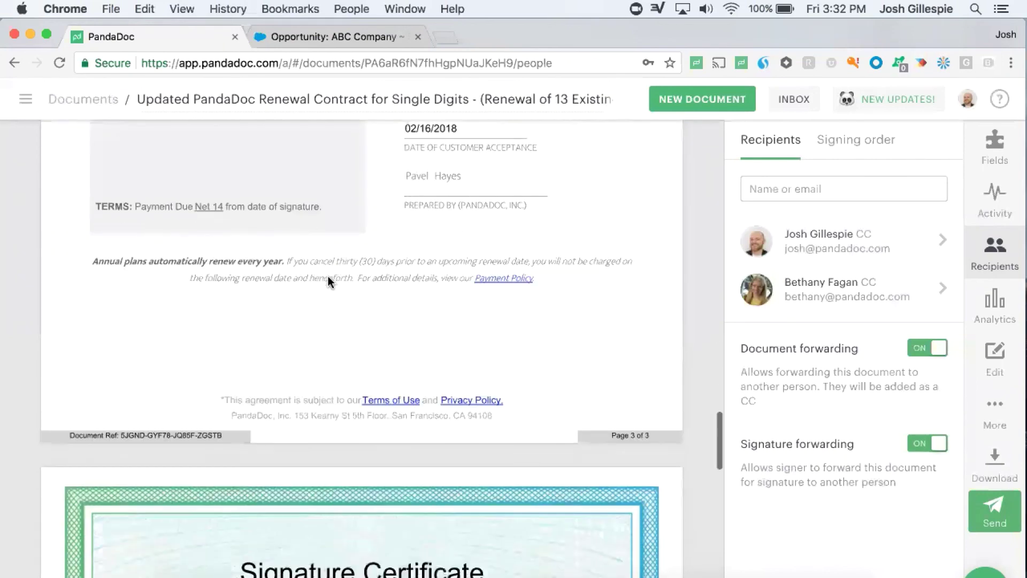
pyautogui.scroll(3, 331, 282)
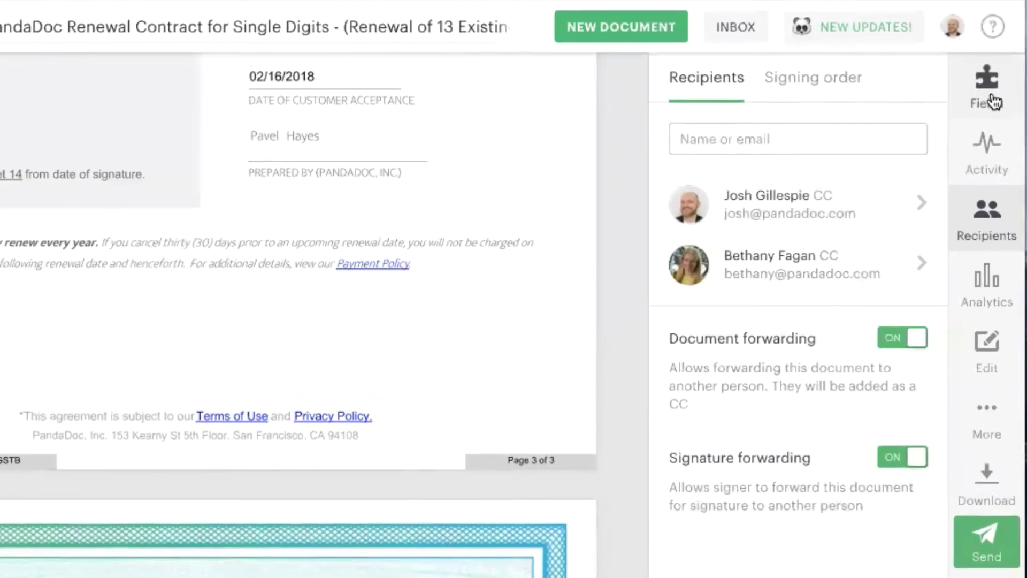
pyautogui.click(995, 145)
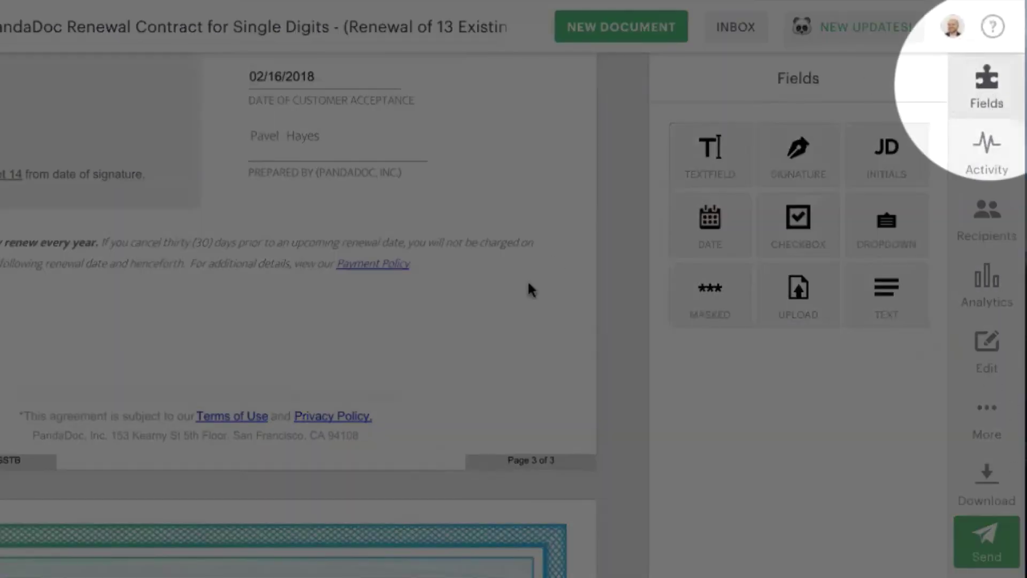
pyautogui.scroll(5, 530, 289)
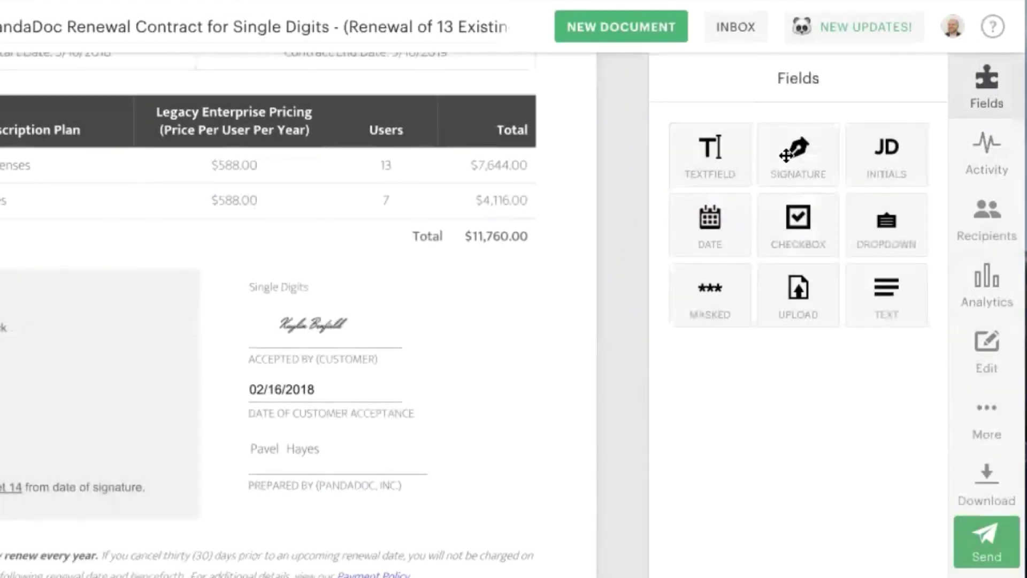
pyautogui.moveTo(786, 155); pyautogui.dragTo(256, 305)
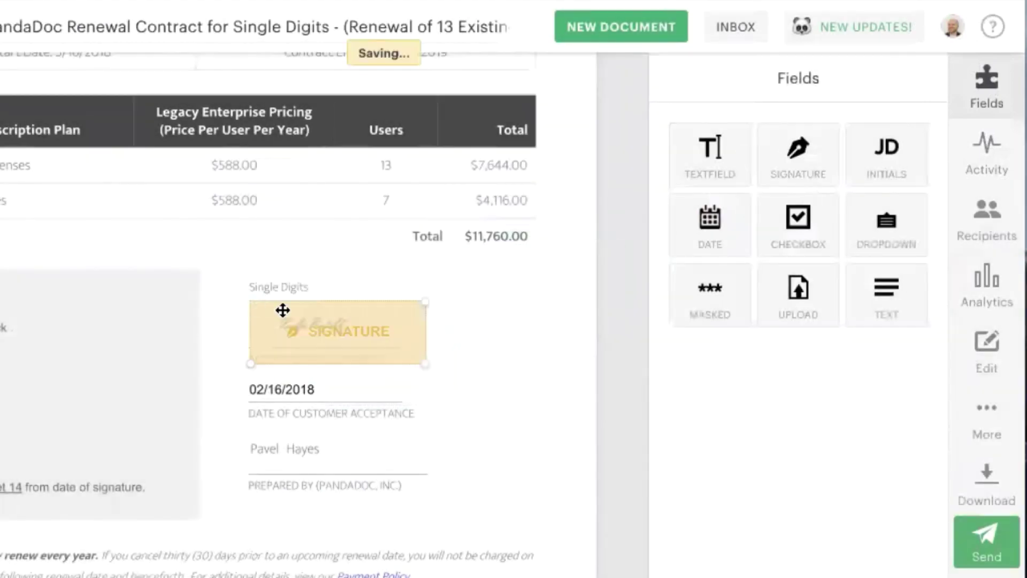
pyautogui.moveTo(424, 364)
pyautogui.mouseDown()
pyautogui.moveTo(375, 336)
pyautogui.moveTo(389, 344)
pyautogui.mouseUp()
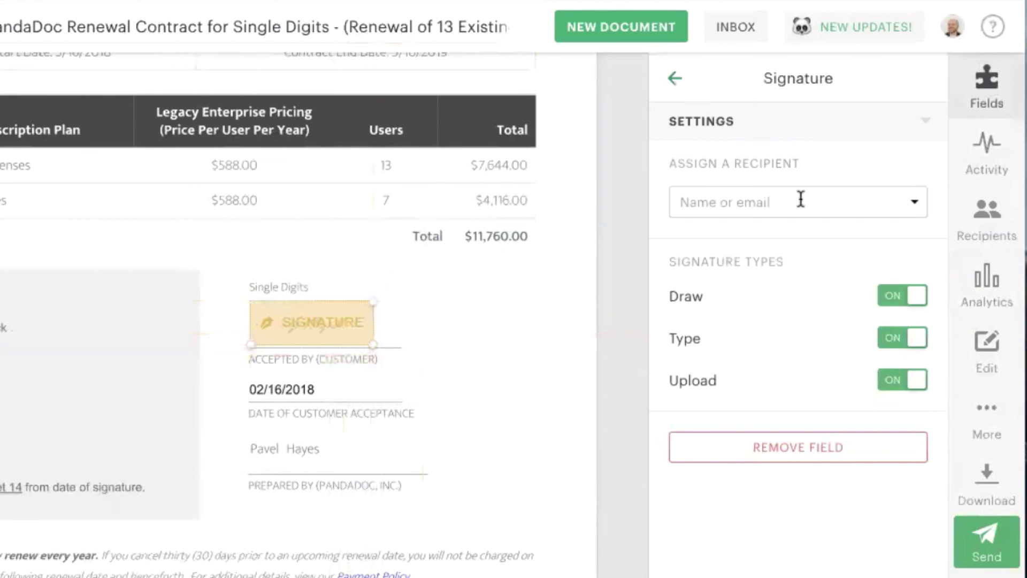
# Step: Assign the signature field to the colleague who was added as a recipient, then return to the field types
pyautogui.click(844, 202)
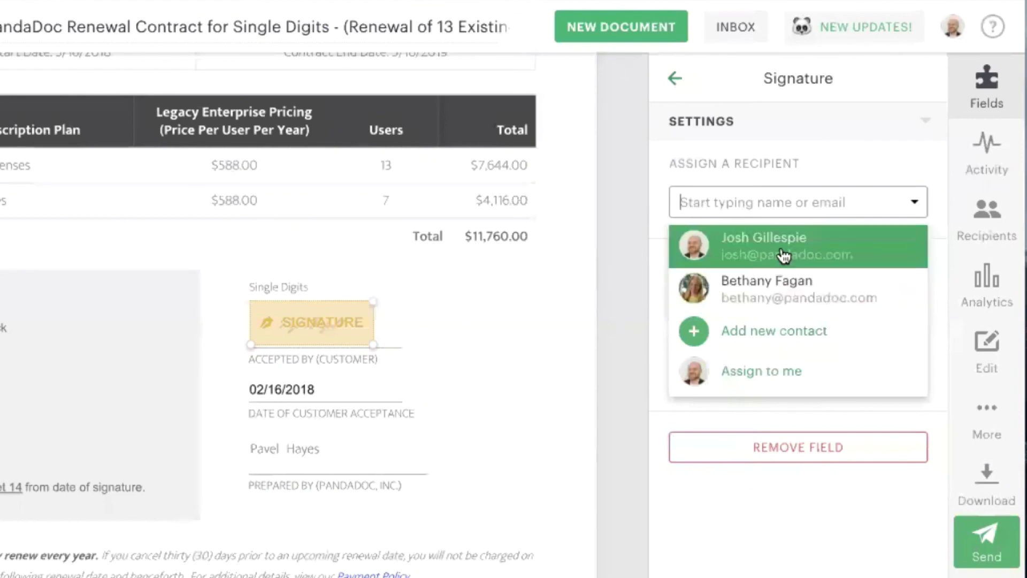
pyautogui.click(775, 286)
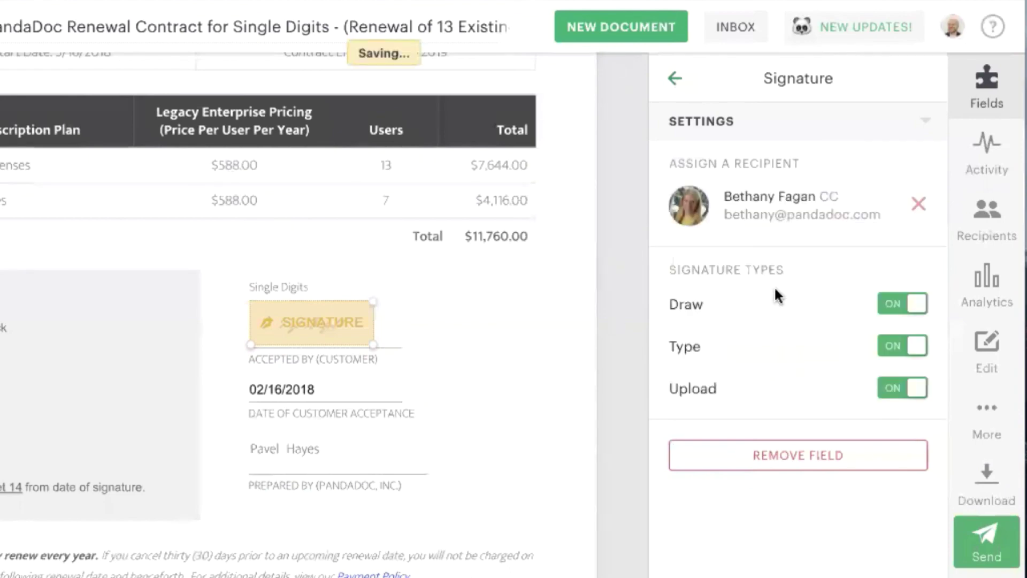
pyautogui.click(674, 78)
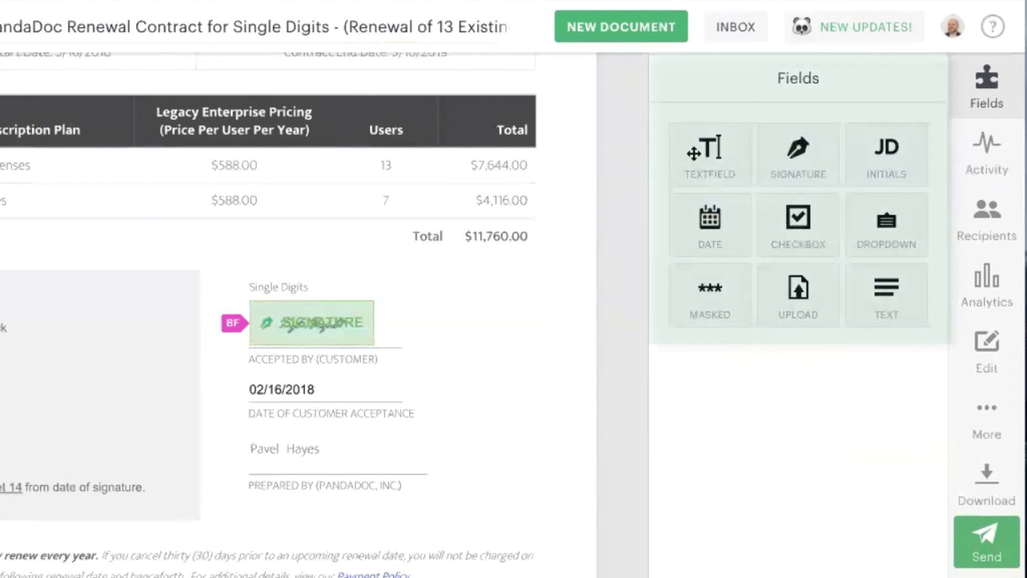
# Step: Place a text field beside the preparer's name in the signing block and title it Add Name Here
pyautogui.moveTo(703, 150); pyautogui.dragTo(340, 437)
pyautogui.click(710, 197)
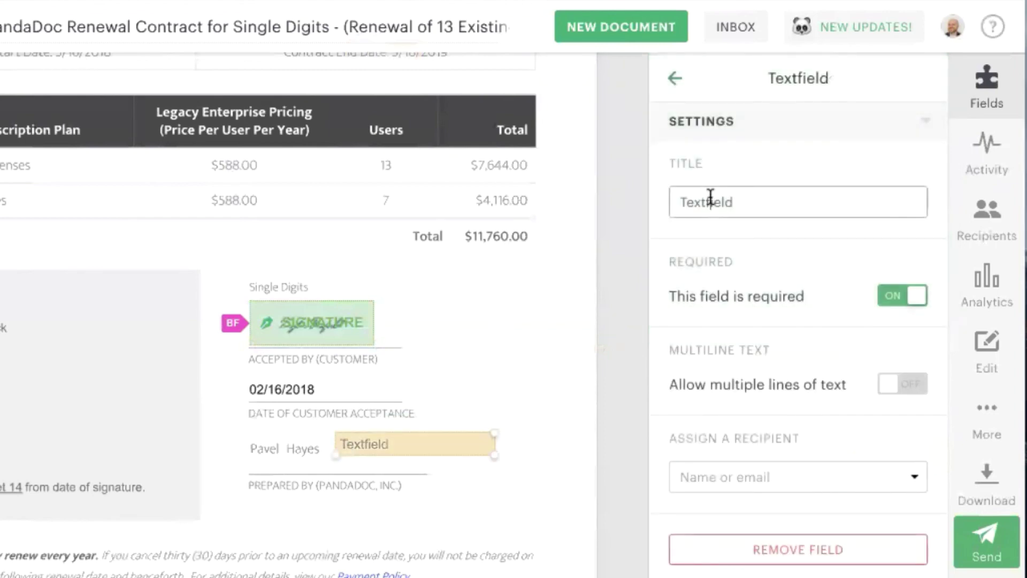
pyautogui.doubleClick(710, 196)
pyautogui.write('Add Name Her')
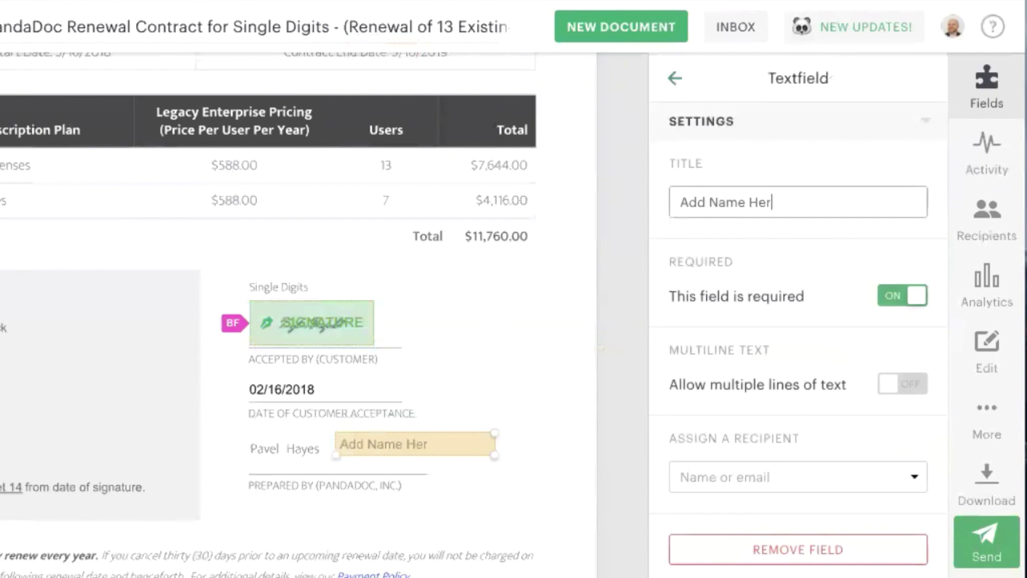
pyautogui.write('e')
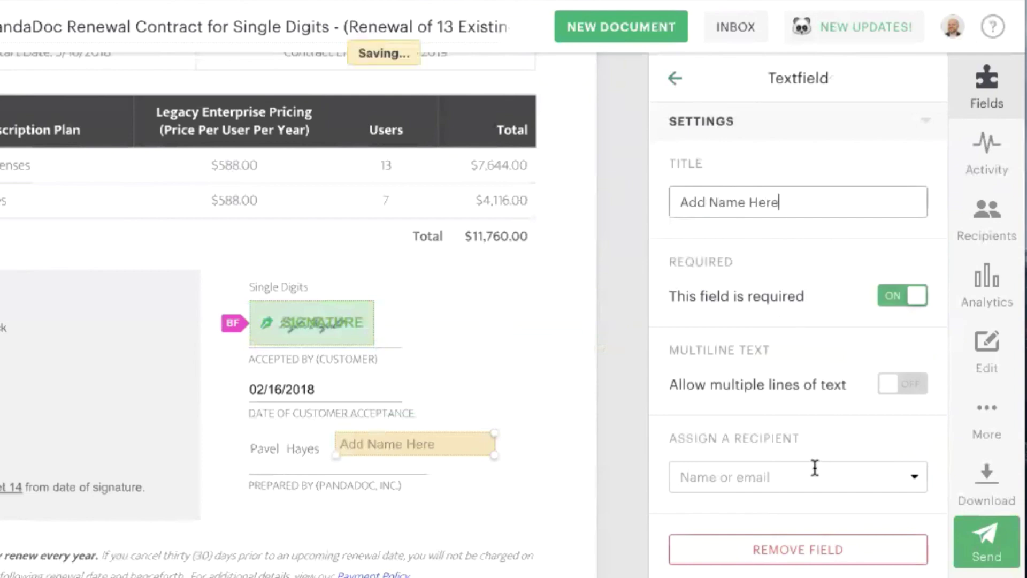
# Step: Assign the Add Name Here field to the same colleague and keep it required, switching the requirement off and back on once
pyautogui.click(813, 471)
pyautogui.click(772, 555)
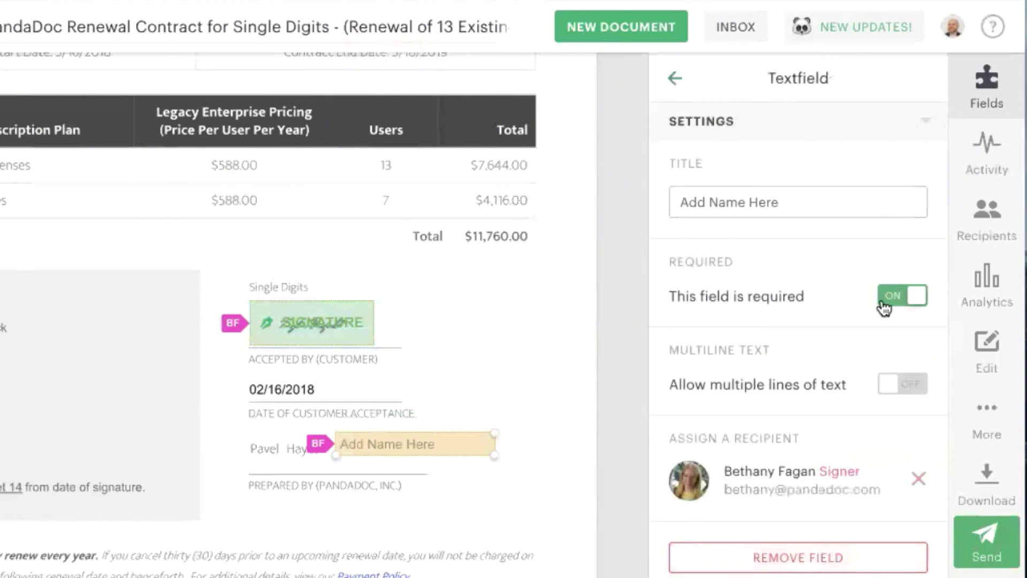
pyautogui.click(898, 303)
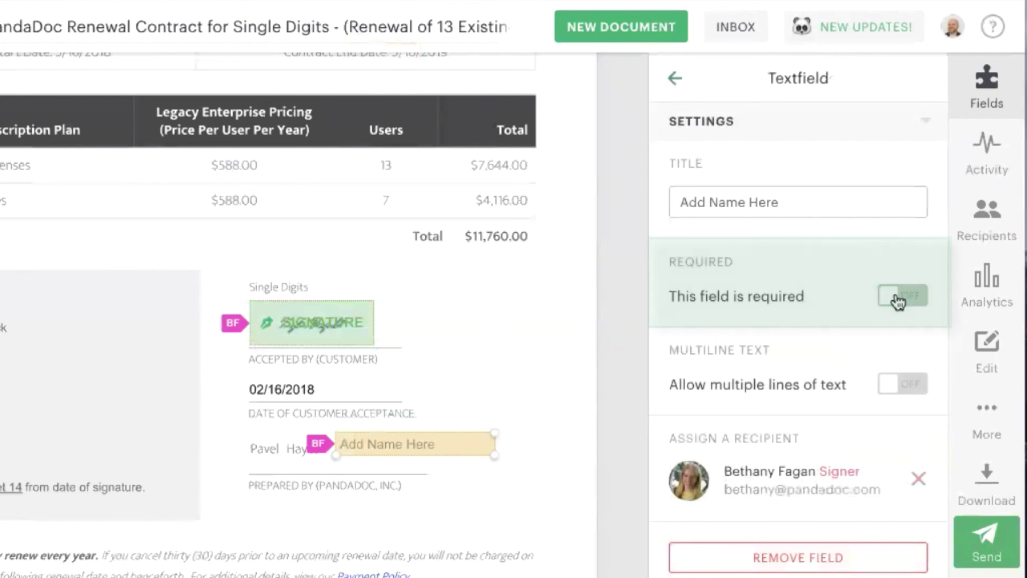
pyautogui.click(898, 302)
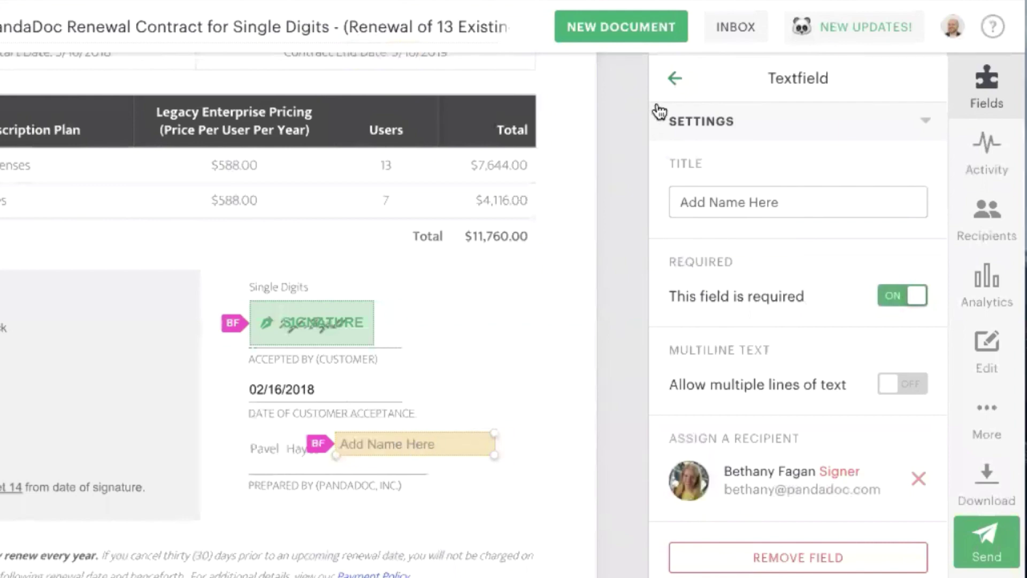
pyautogui.click(669, 80)
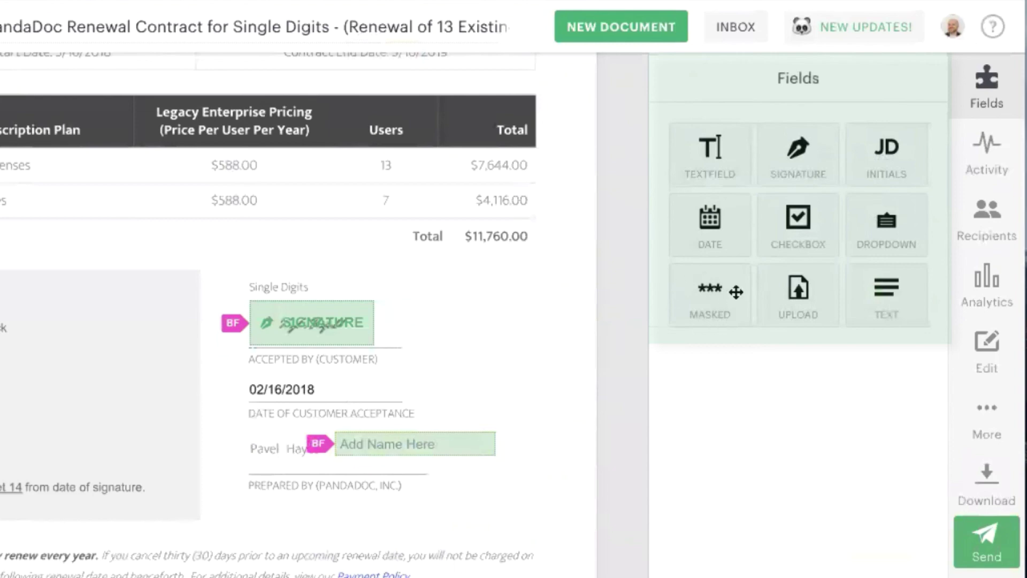
# Step: Try an upload field beside the customer acceptance date, opening its file upload dialog without choosing a file, and delete the field
pyautogui.moveTo(717, 293); pyautogui.dragTo(338, 378)
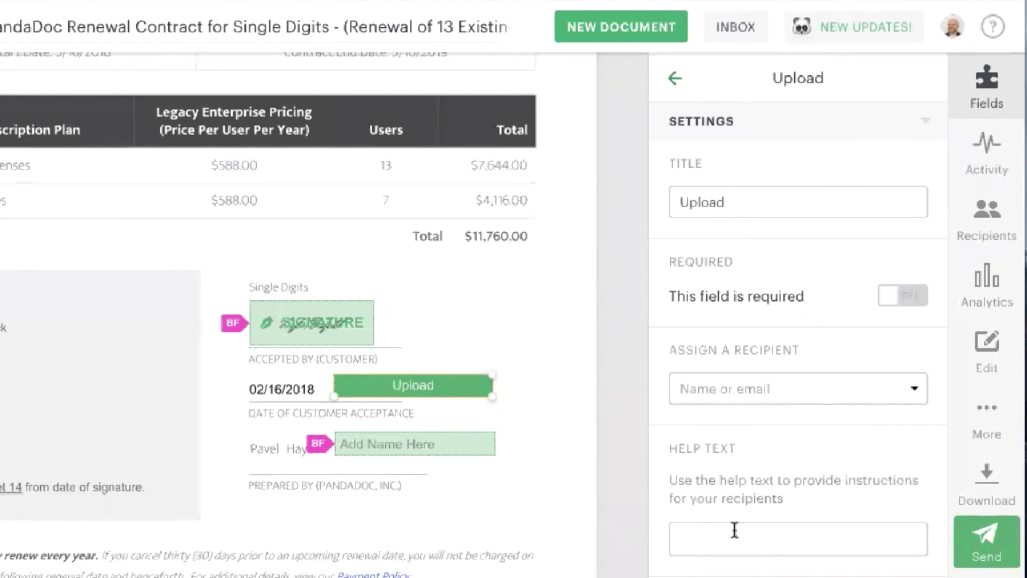
pyautogui.click(423, 384)
pyautogui.click(470, 385)
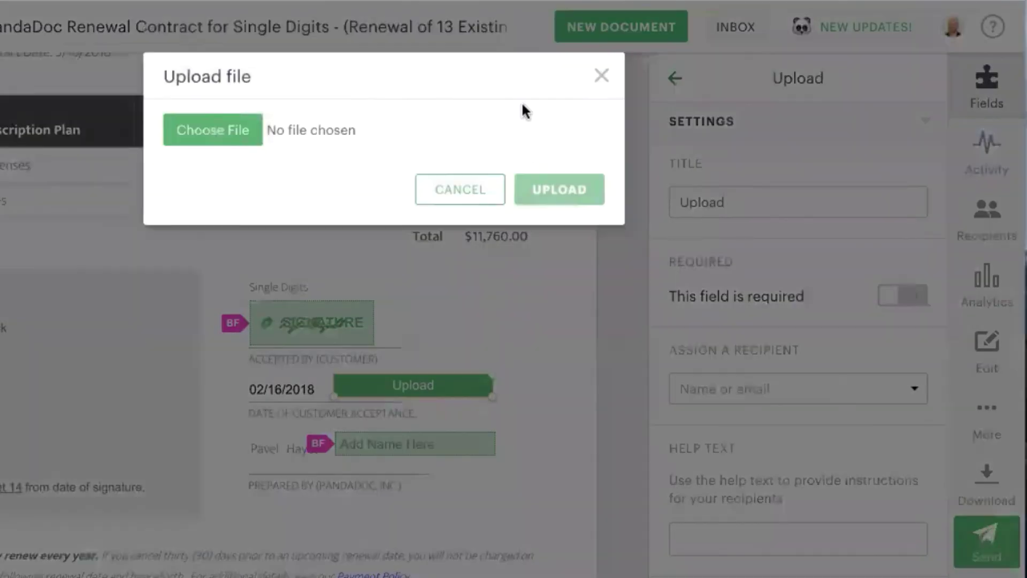
pyautogui.click(601, 77)
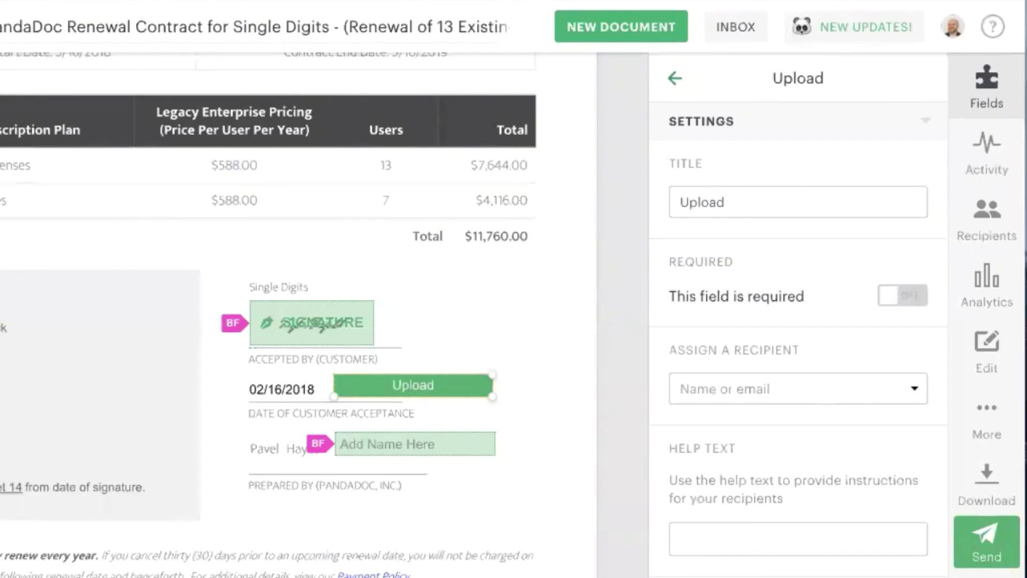
pyautogui.press('Delete')
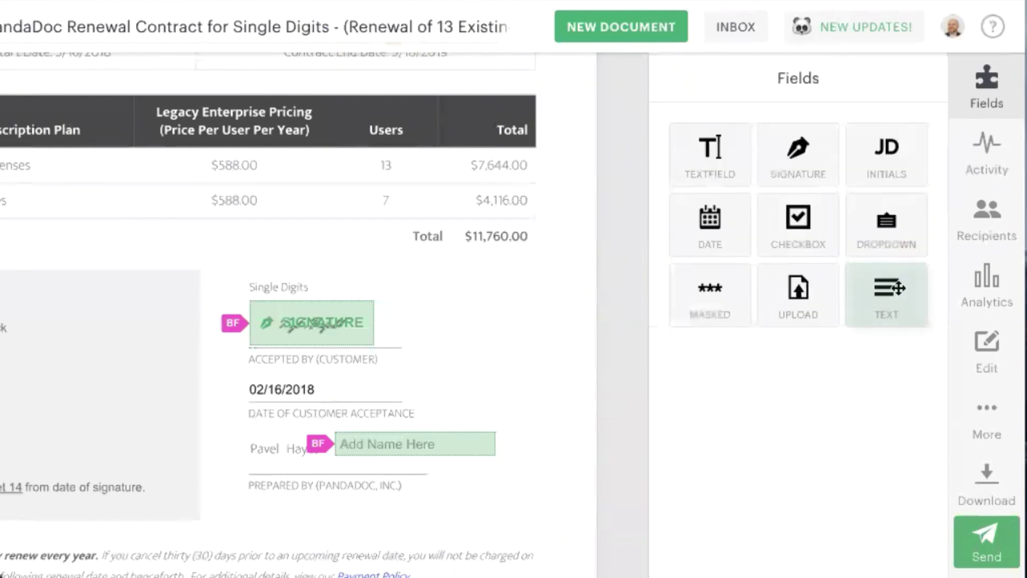
# Step: Try a static text field inside the Payment Terms box, reduce its size, and remove it from the contract
pyautogui.moveTo(896, 289); pyautogui.dragTo(33, 374)
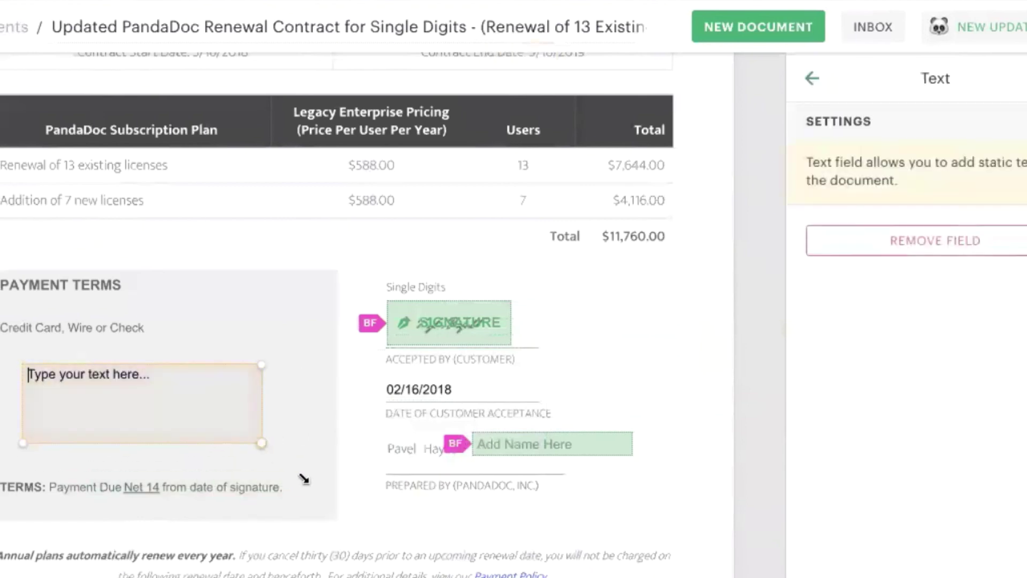
pyautogui.moveTo(261, 443); pyautogui.dragTo(235, 428)
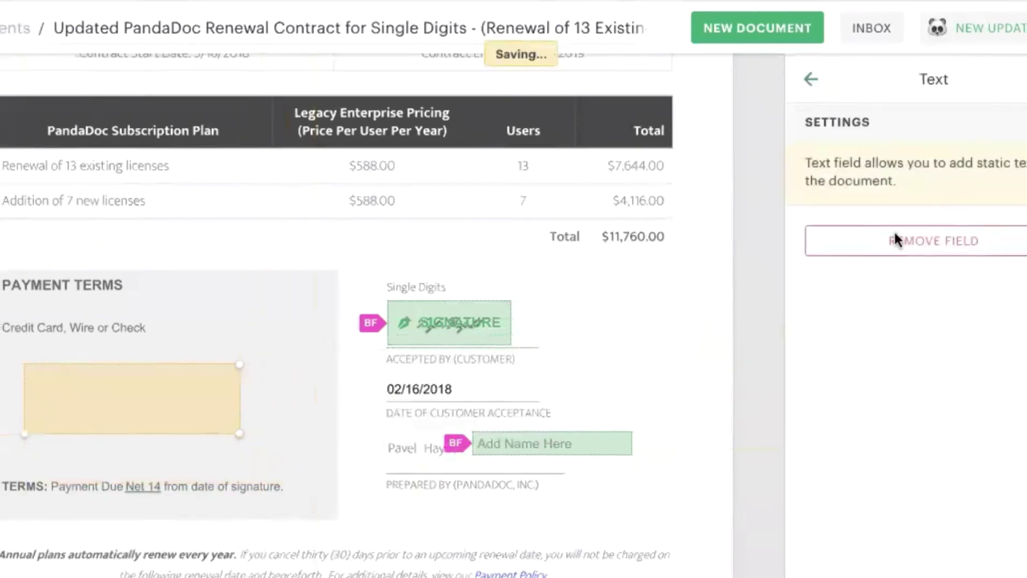
pyautogui.click(834, 239)
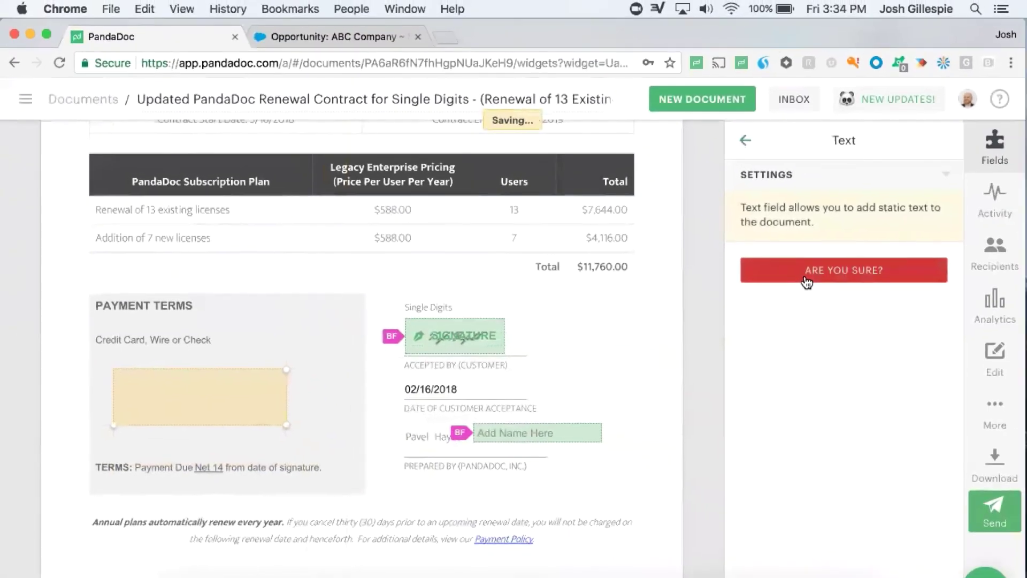
pyautogui.click(806, 278)
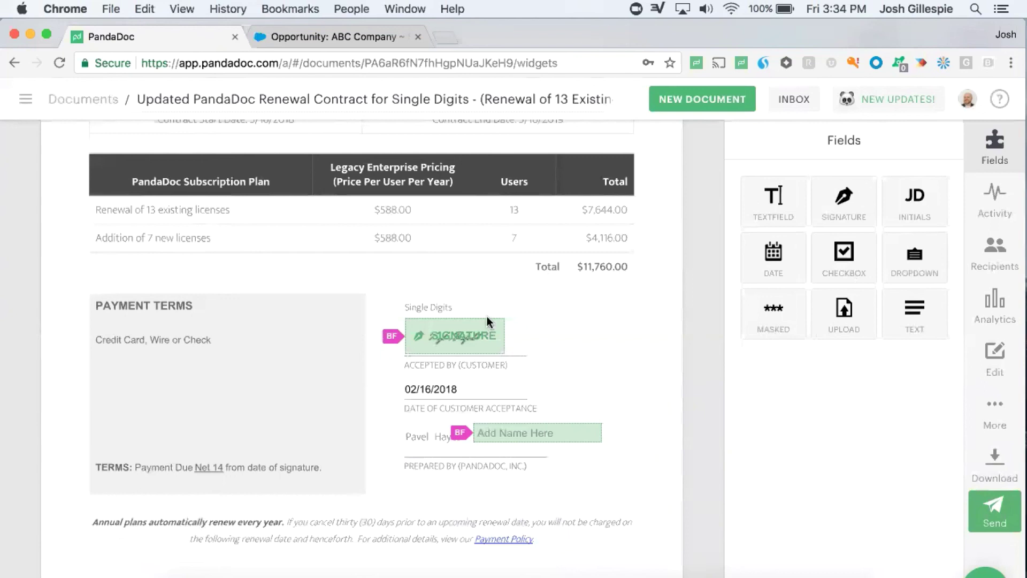
# Step: Check the signature field's recipient and signature type settings, and look through the contract's pages once more
pyautogui.click(473, 332)
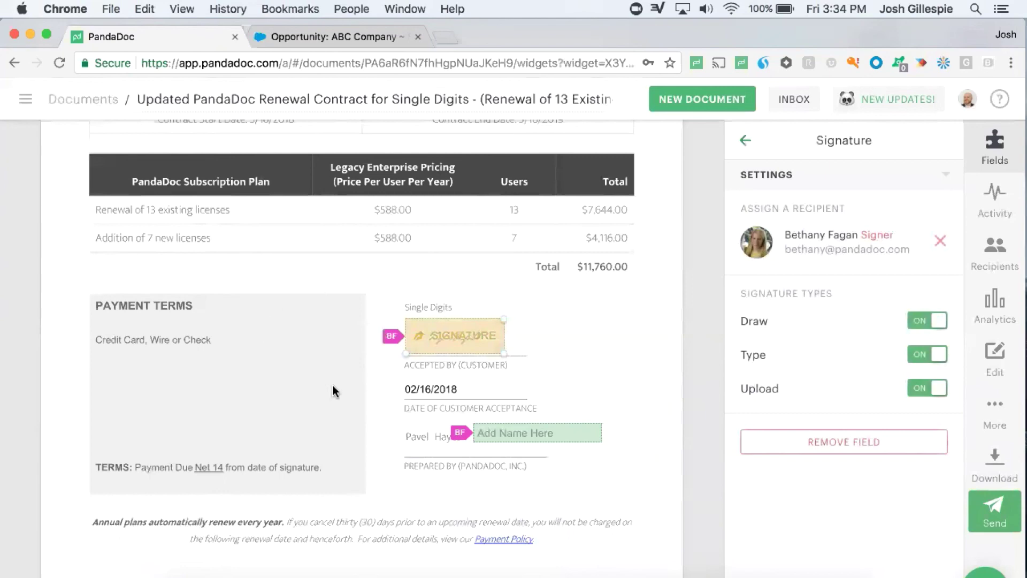
pyautogui.scroll(-10, 294, 337)
pyautogui.scroll(20, 294, 337)
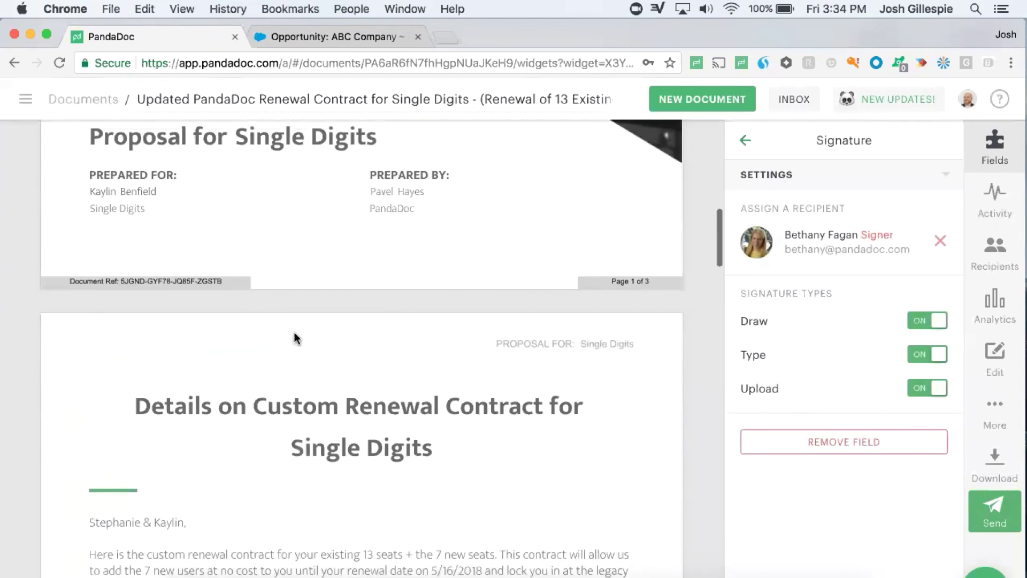
pyautogui.scroll(-15, 294, 337)
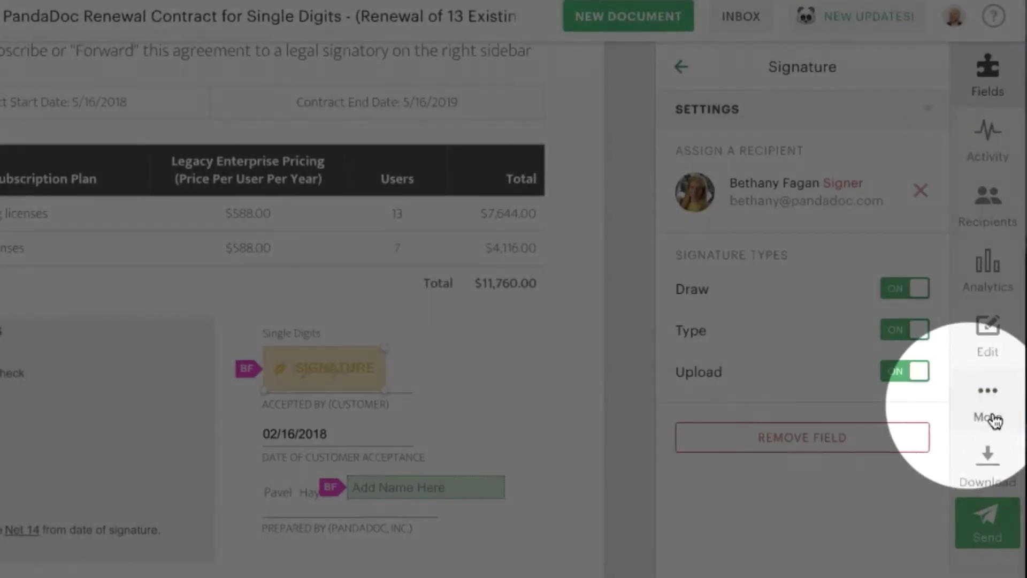
# Step: Open the document settings and review the expiration, auto reminders, document sequence and recipient view language sections
pyautogui.click(991, 417)
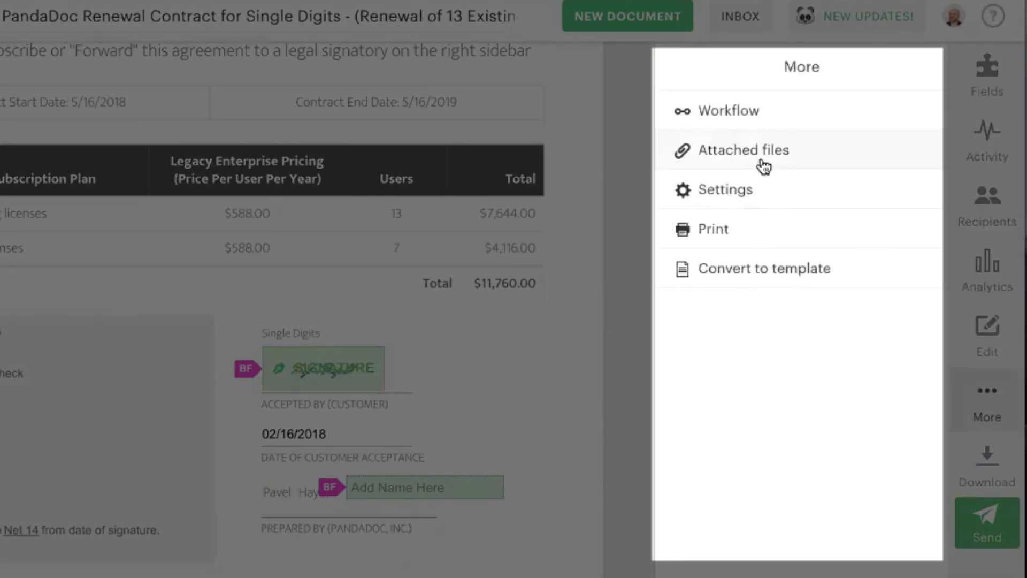
pyautogui.click(742, 201)
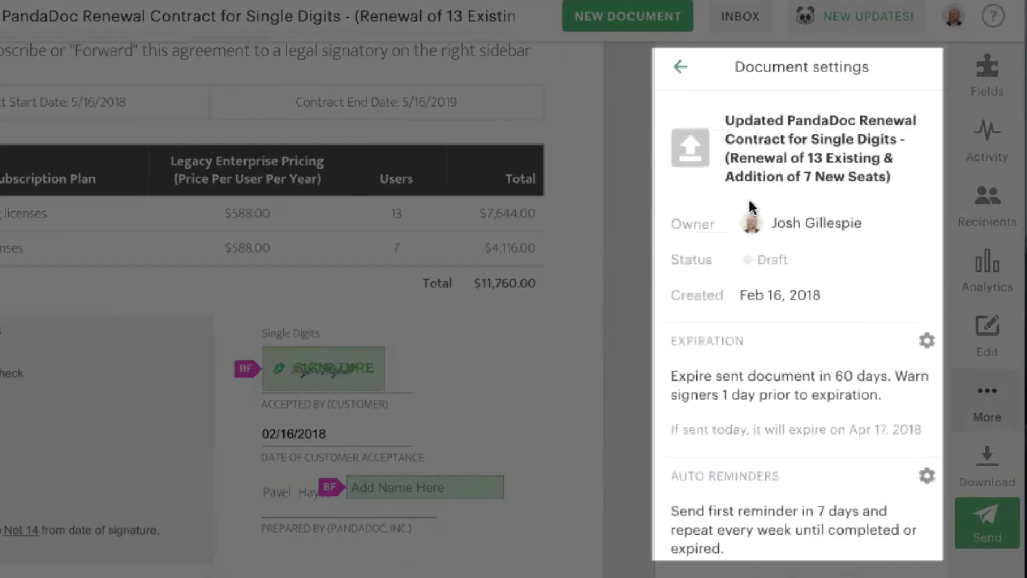
pyautogui.scroll(-3, 858, 293)
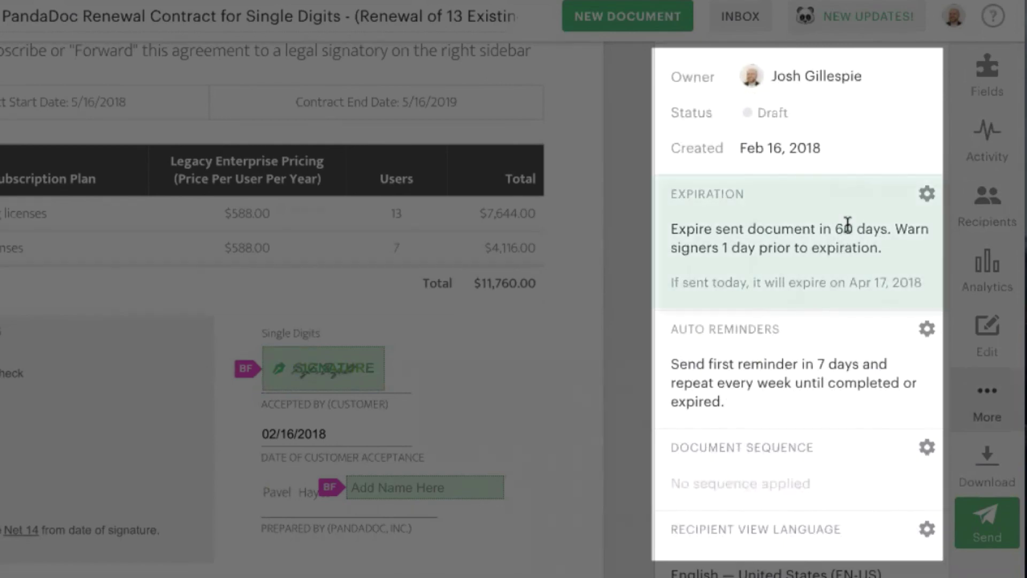
pyautogui.scroll(-1, 850, 268)
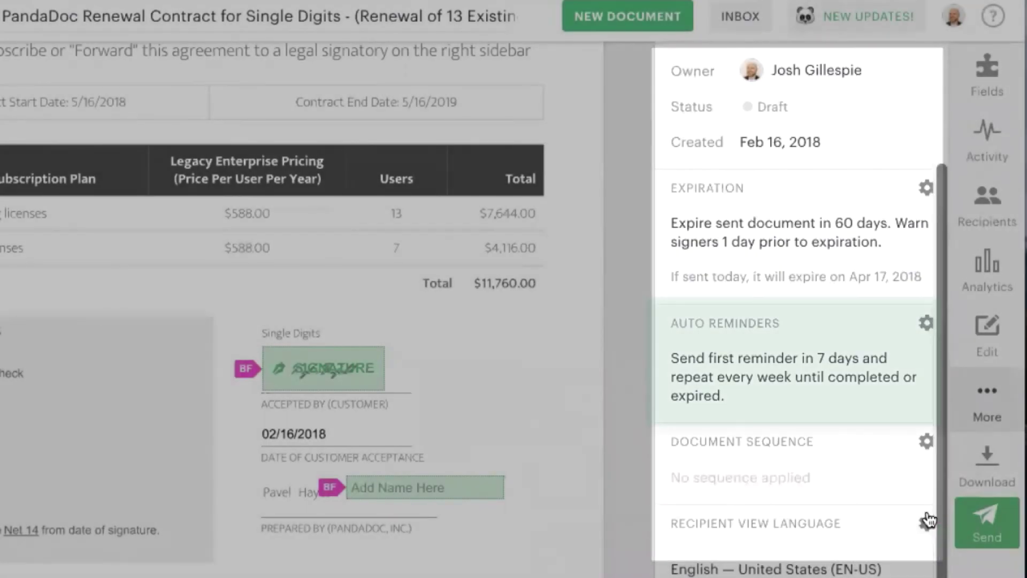
# Step: Review the available recipient view languages and close the language settings without changing the selection
pyautogui.click(927, 520)
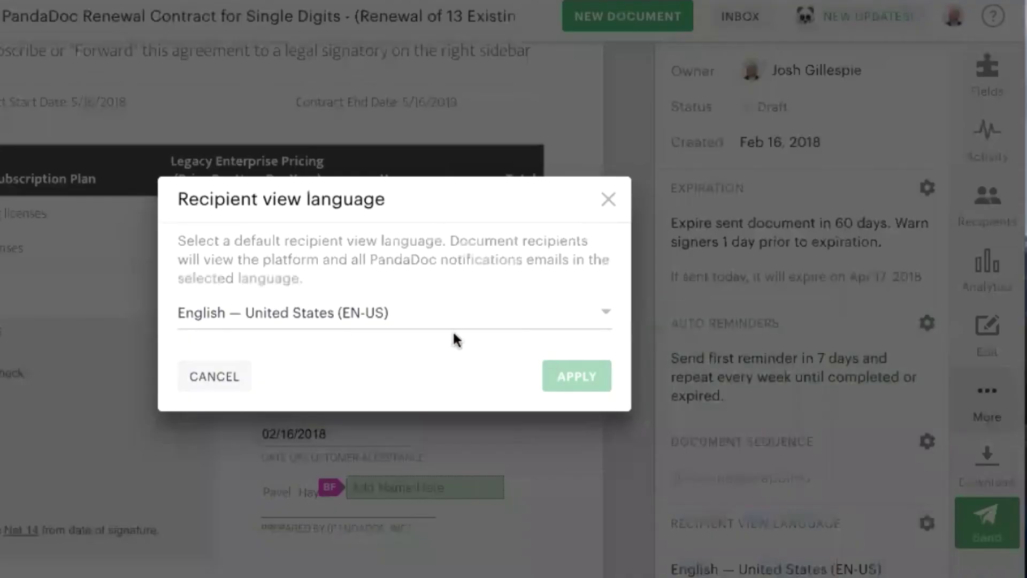
pyautogui.click(426, 320)
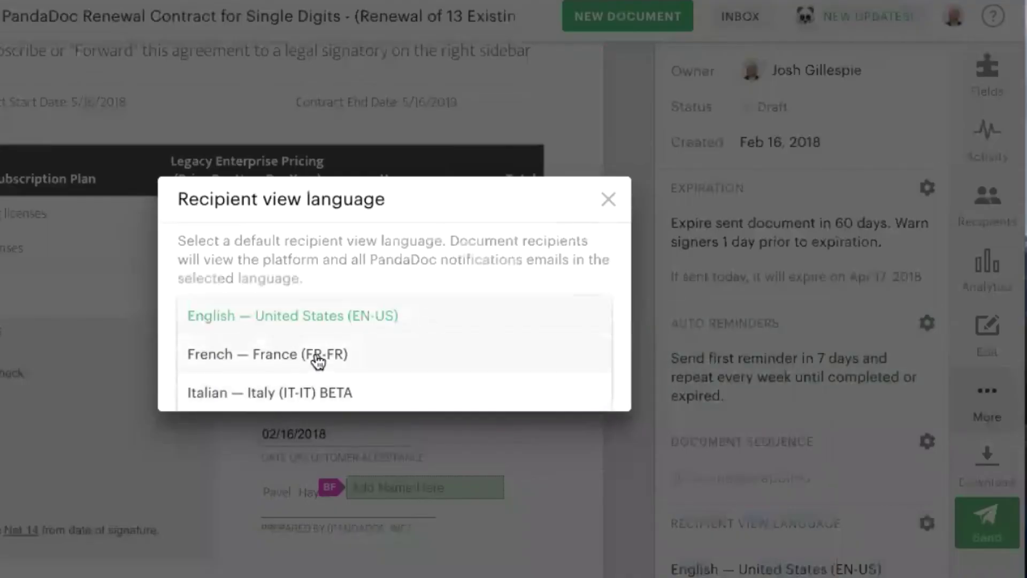
pyautogui.click(471, 220)
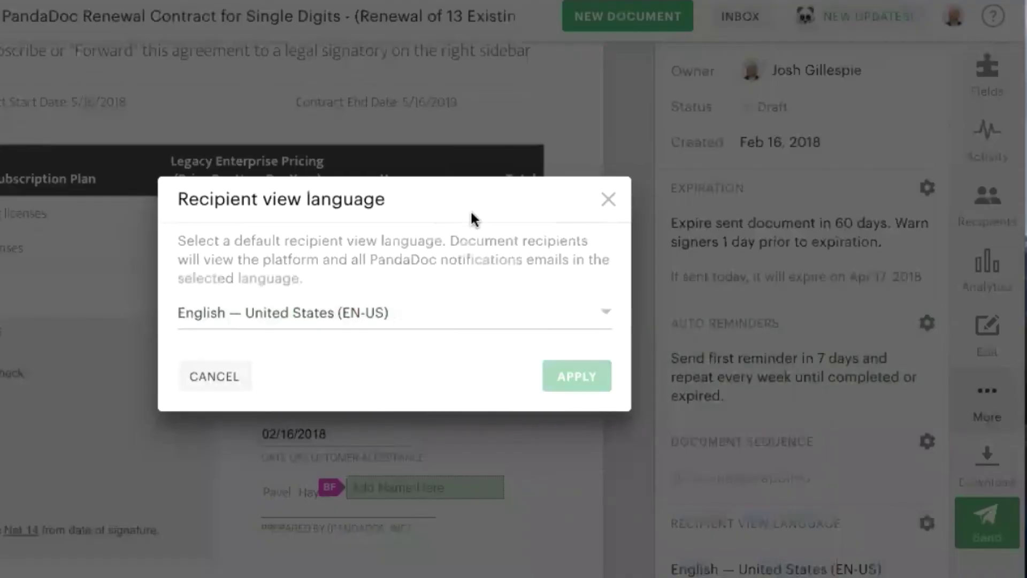
pyautogui.click(609, 200)
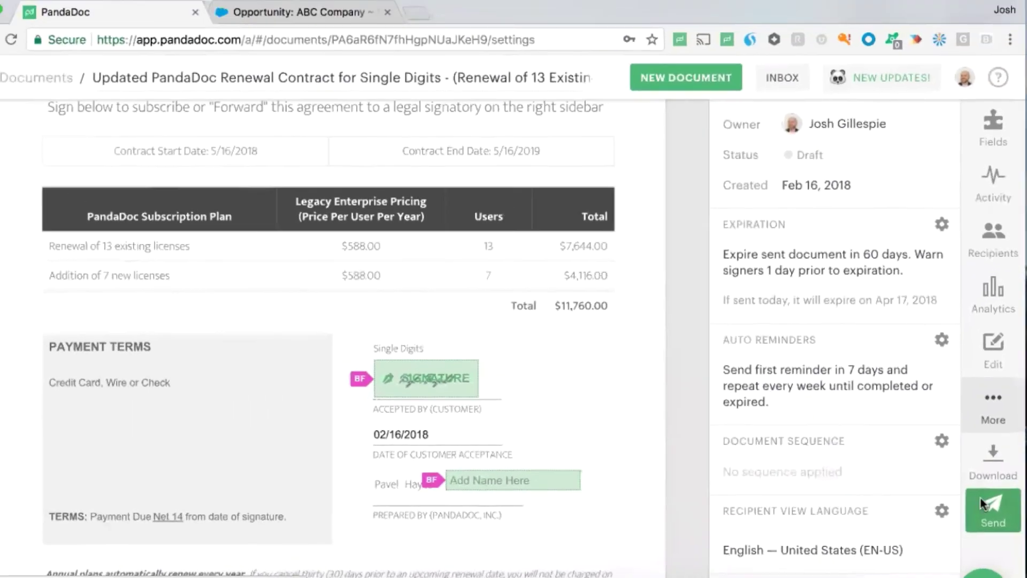
# Step: Start sending the contract, rename the document as "test", and continue to the email message
pyautogui.click(956, 486)
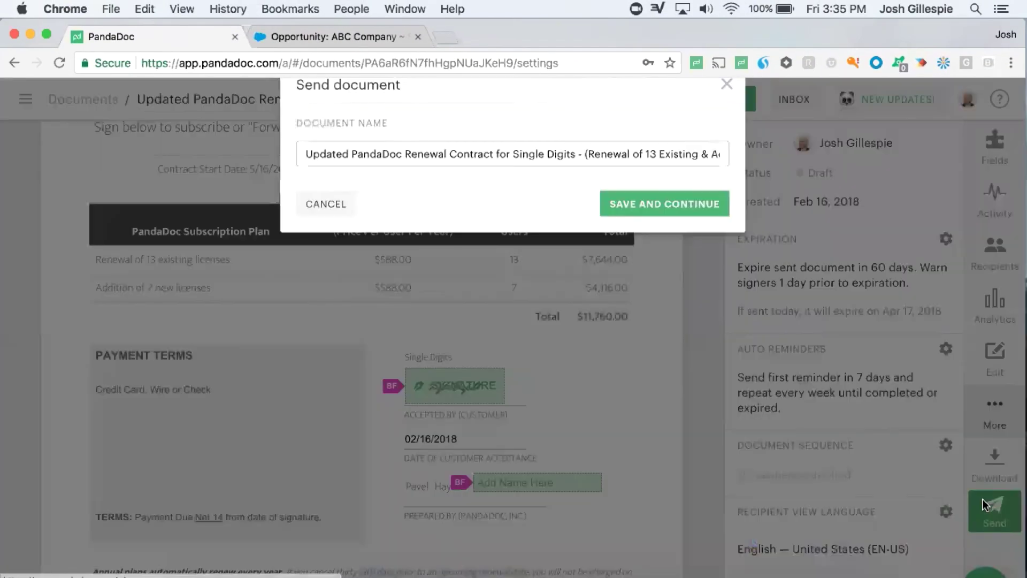
pyautogui.tripleClick(440, 209)
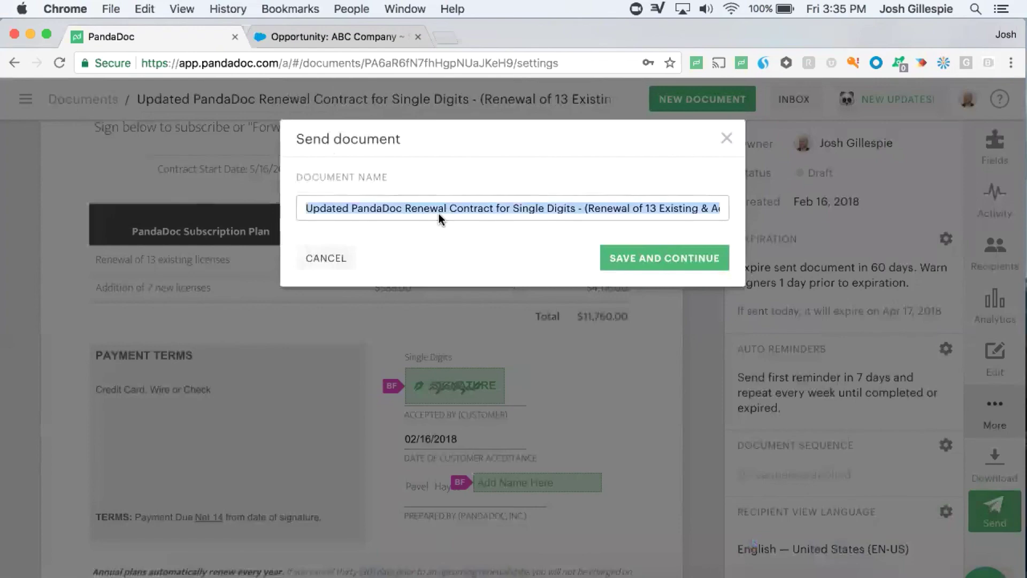
pyautogui.click(439, 212)
pyautogui.tripleClick(423, 208)
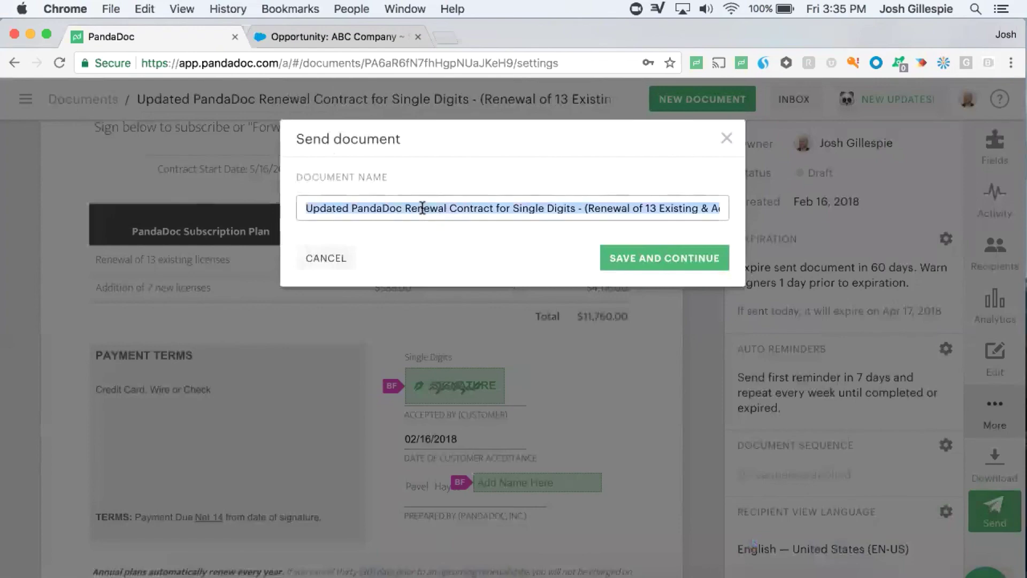
pyautogui.write('test')
pyautogui.click(553, 181)
pyautogui.click(626, 258)
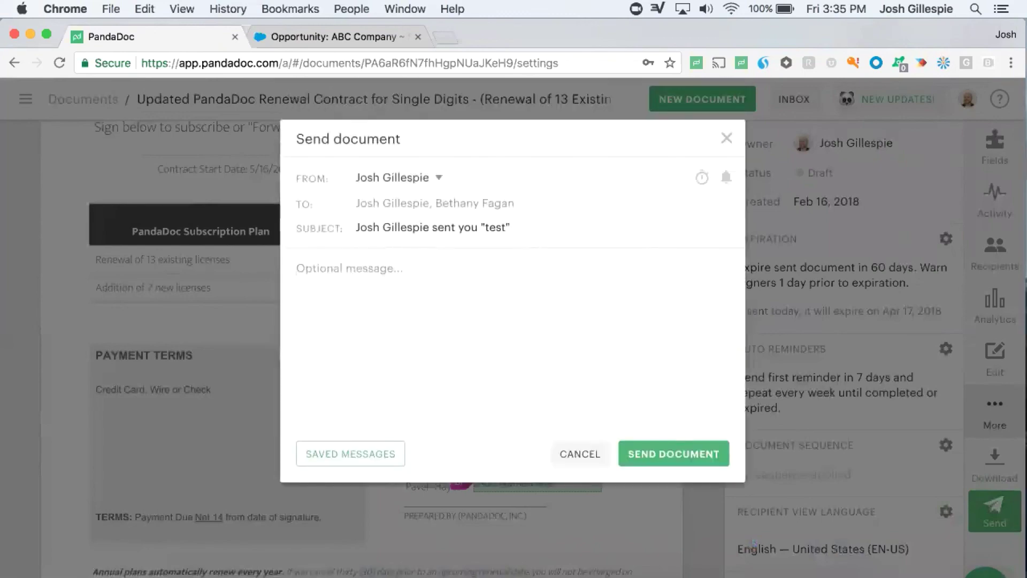
# Step: Try a saved message in the sending email and replace its whole text with "test"
pyautogui.write('test')
pyautogui.click(349, 453)
pyautogui.click(553, 332)
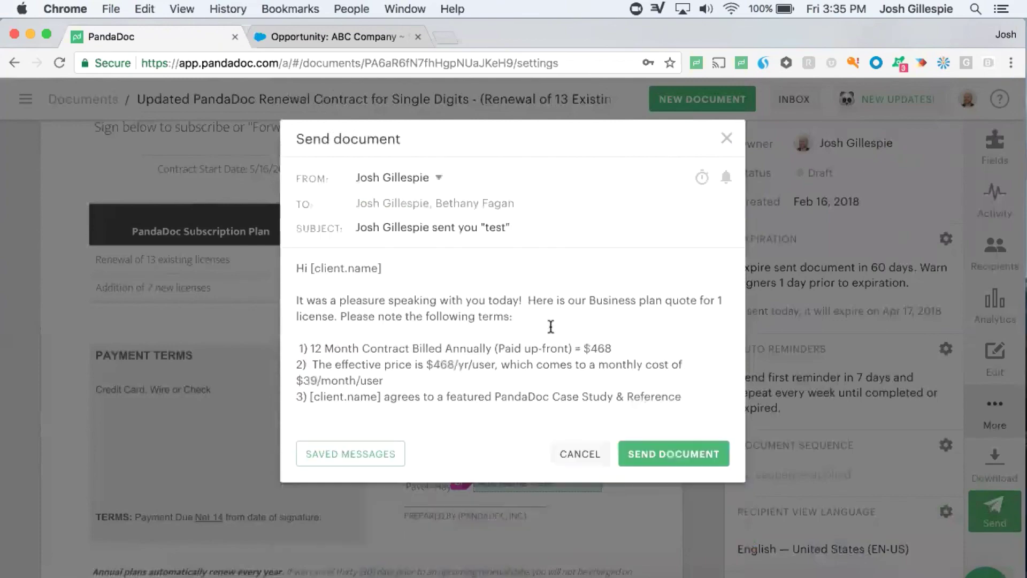
pyautogui.scroll(-2, 474, 372)
pyautogui.moveTo(383, 396); pyautogui.dragTo(284, 251)
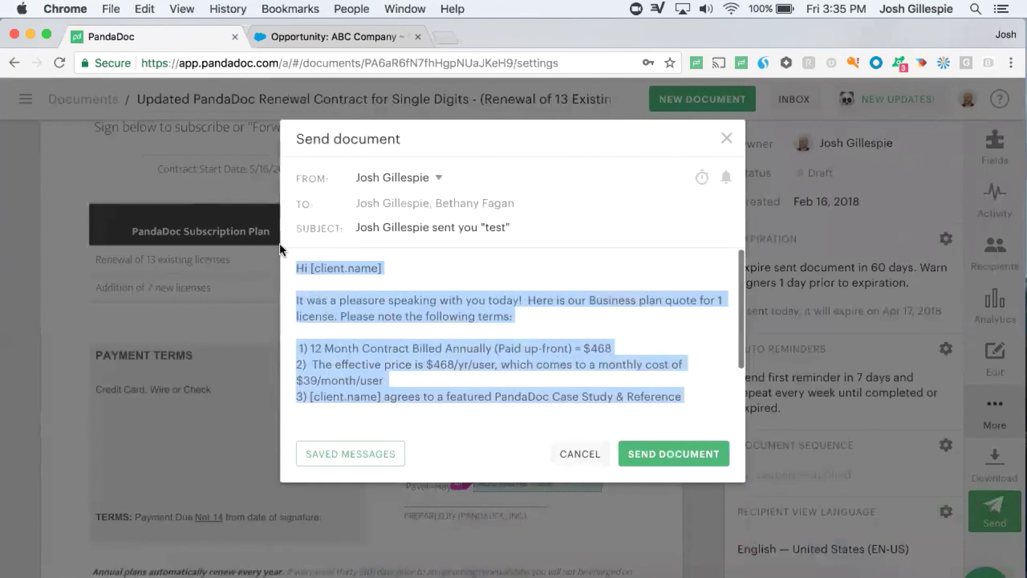
pyautogui.write('test')
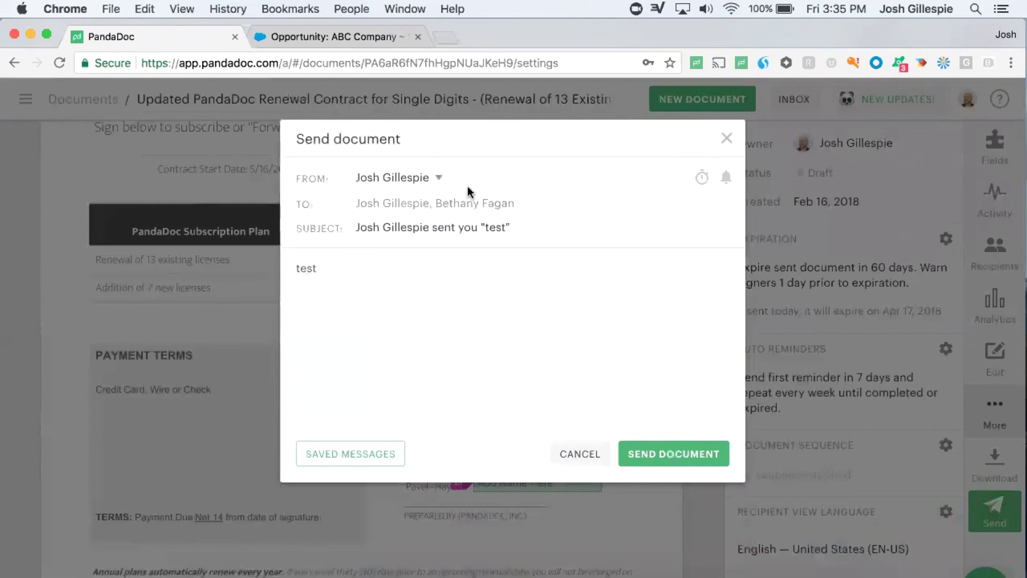
# Step: Look through the list of colleagues the document can be sent from, keeping the current sender
pyautogui.click(425, 181)
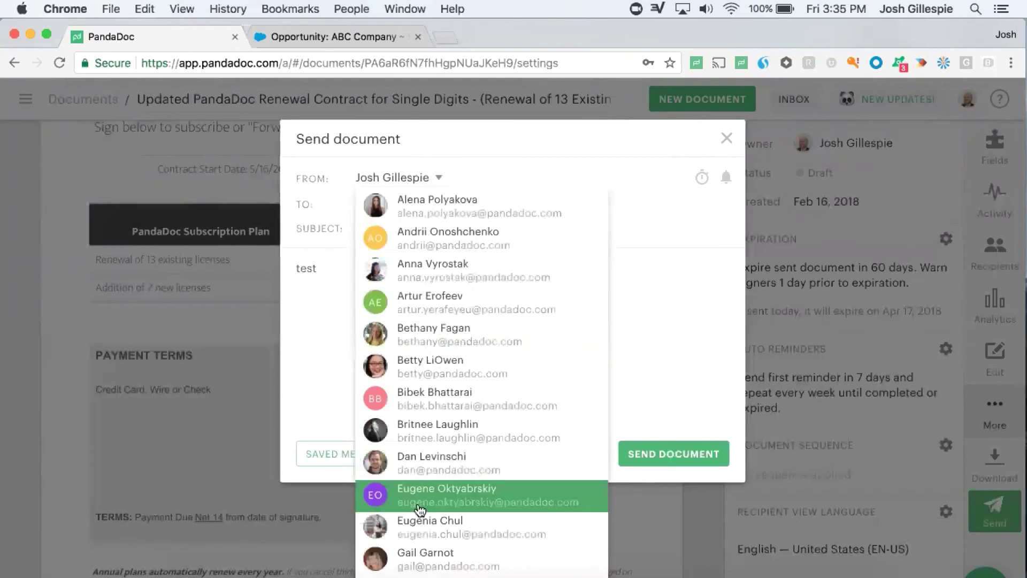
pyautogui.click(424, 177)
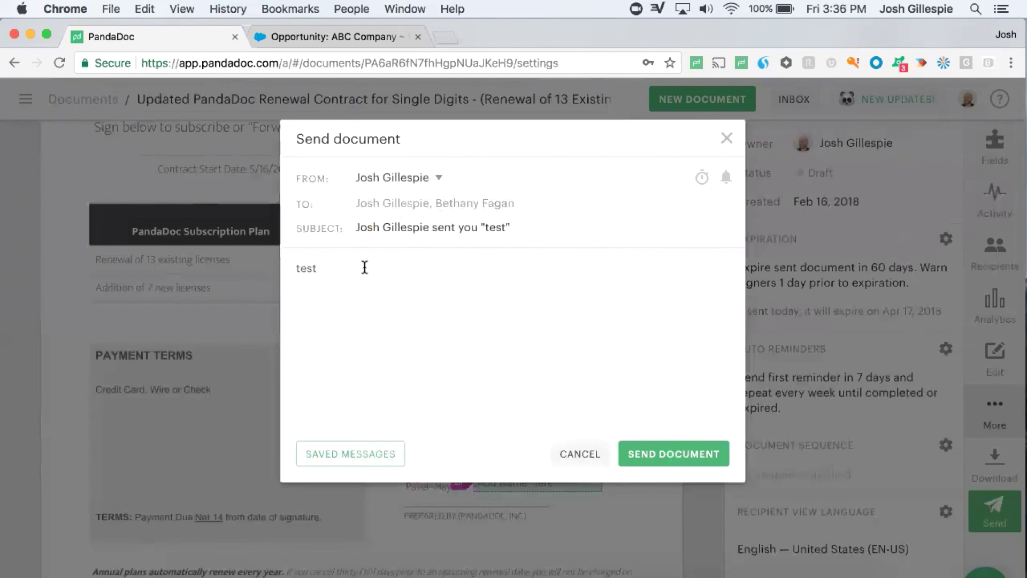
pyautogui.click(407, 182)
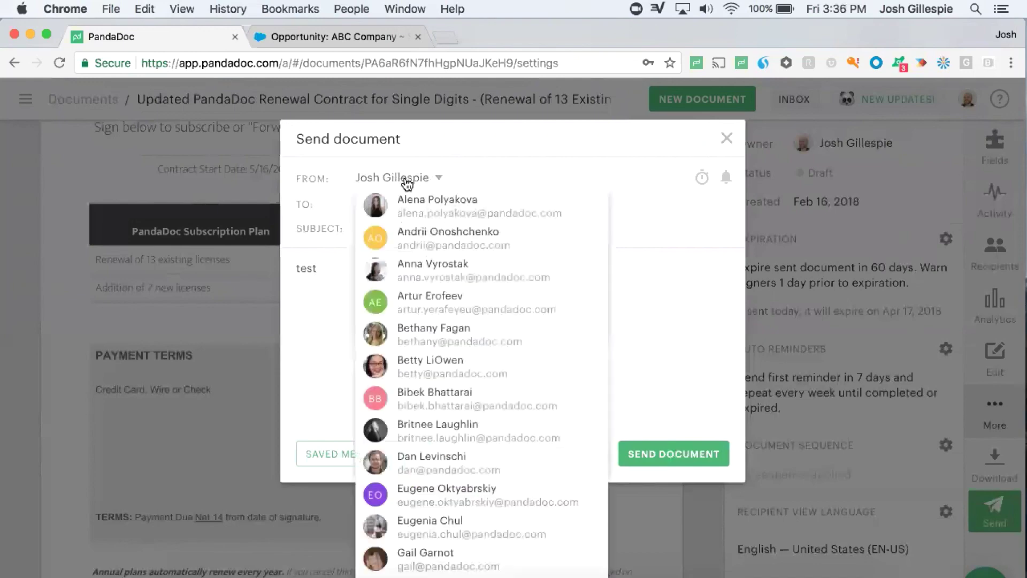
pyautogui.click(478, 178)
# Step: Send the document, open its activity view, and look through the sent contract down to the signature area
pyautogui.click(656, 453)
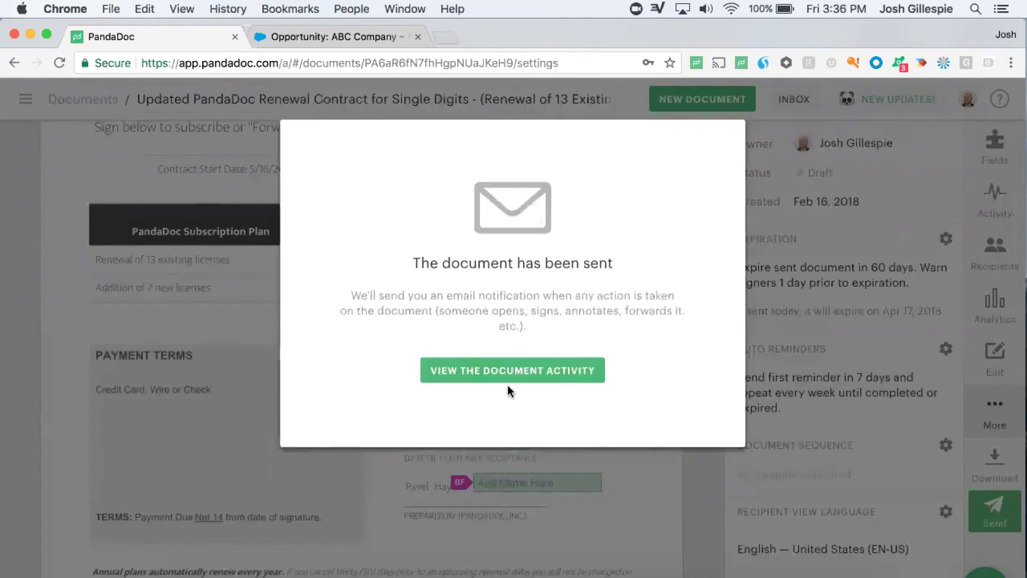
pyautogui.click(483, 374)
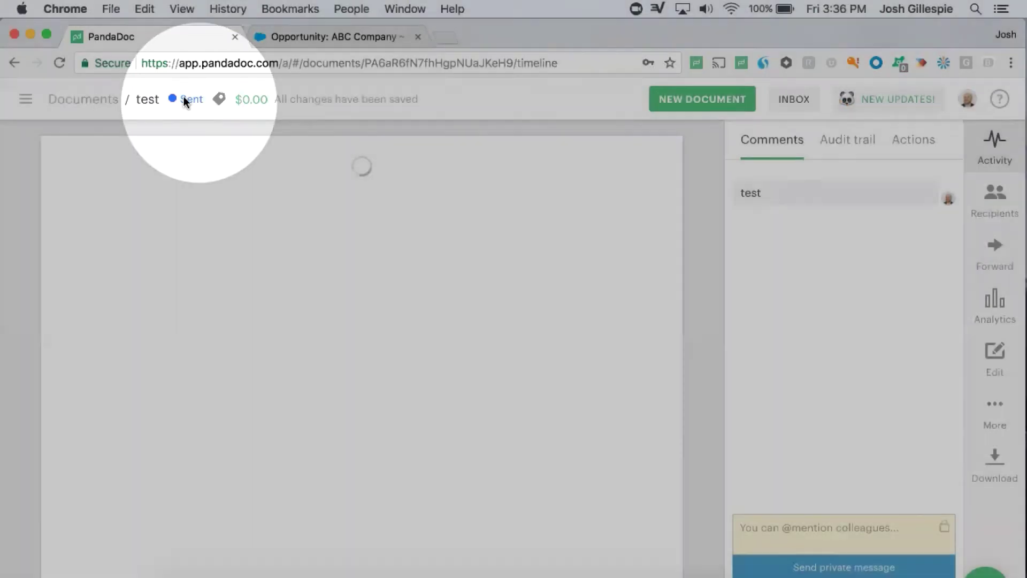
pyautogui.scroll(-20, 377, 315)
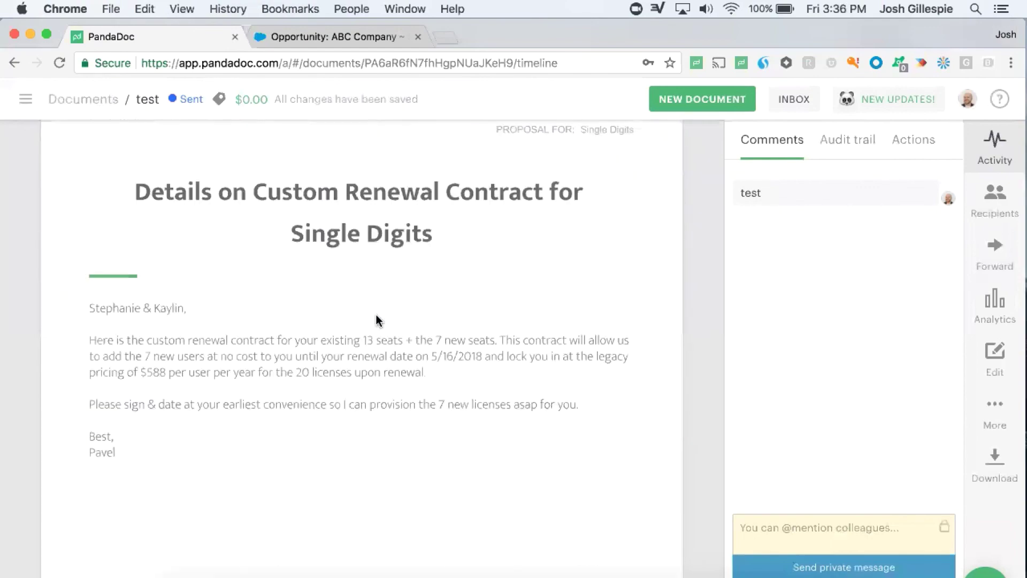
pyautogui.scroll(-10, 376, 315)
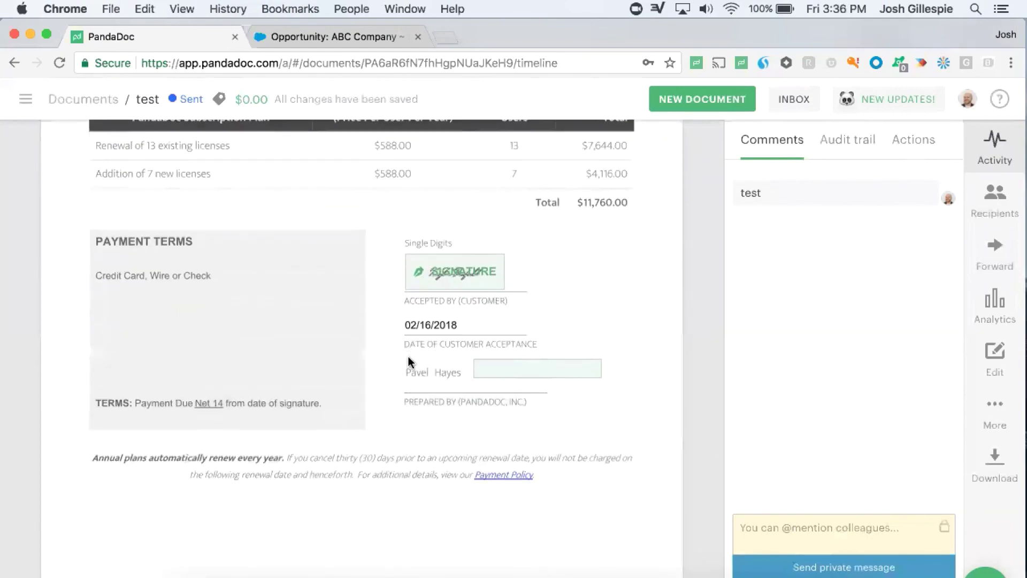
pyautogui.scroll(10, 409, 358)
pyautogui.scroll(-10, 409, 357)
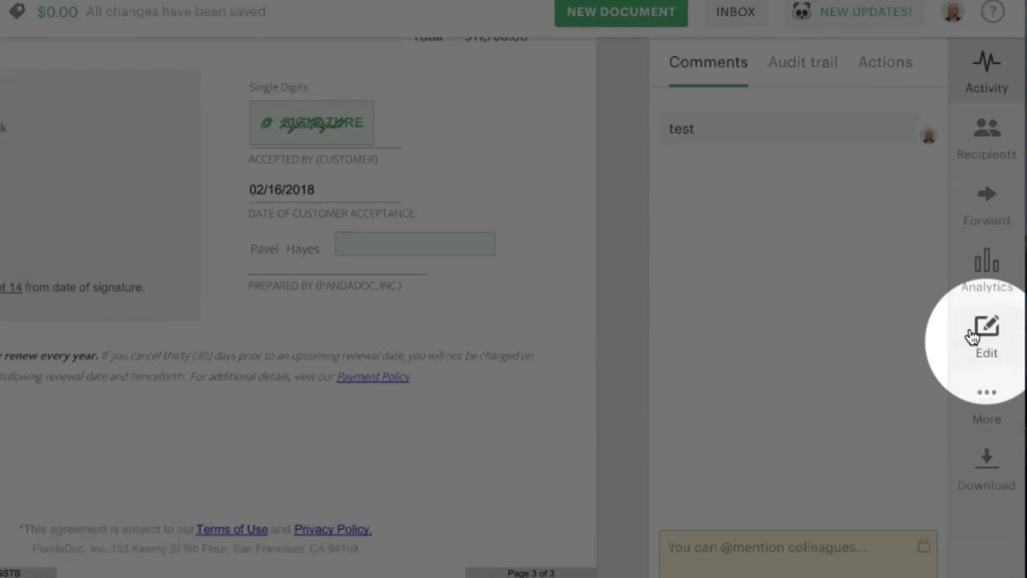
# Step: Reopen the sent document for editing with the option to rearrange its fields, confirming the edit
pyautogui.click(972, 335)
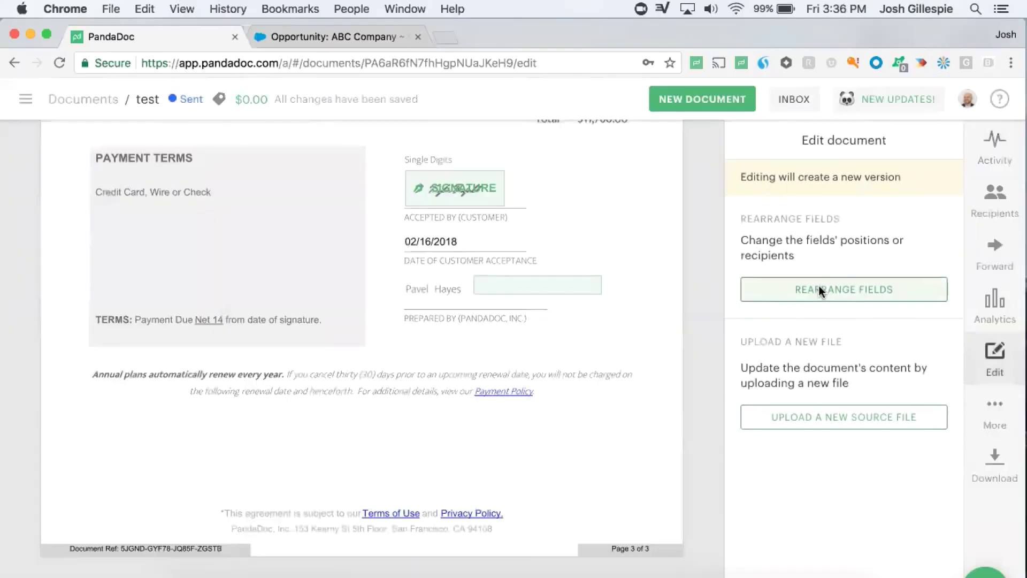
pyautogui.click(818, 288)
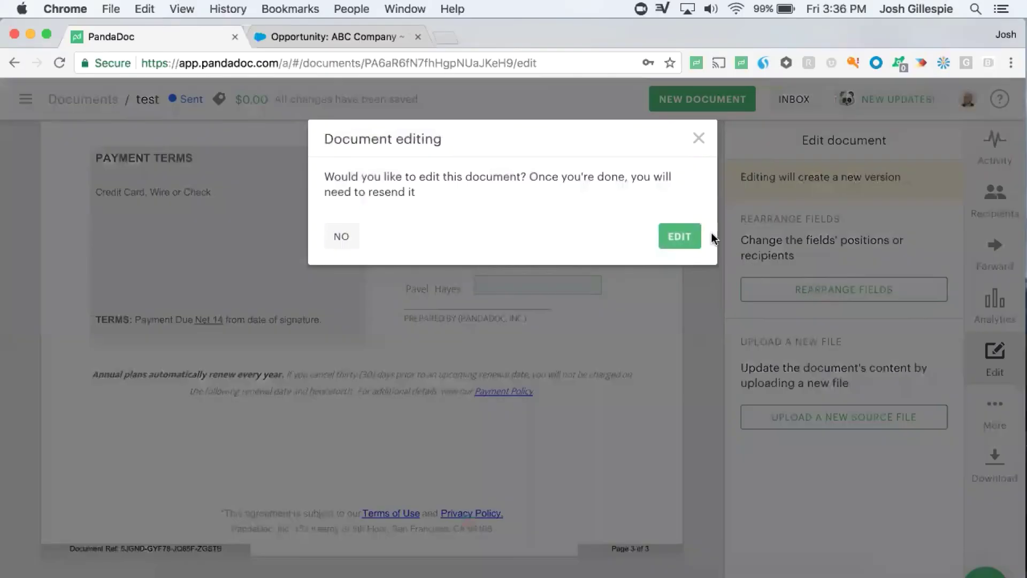
pyautogui.click(685, 234)
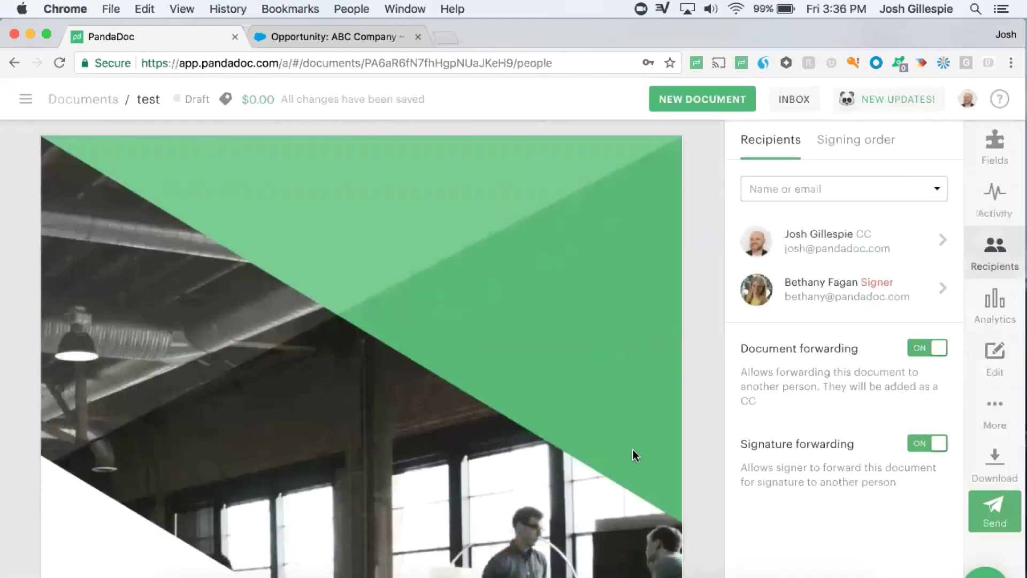
# Step: Add a signature field inside the Payment Terms box and assign it to the recipient currently listed as CC
pyautogui.scroll(-15, 635, 453)
pyautogui.scroll(-15, 635, 453)
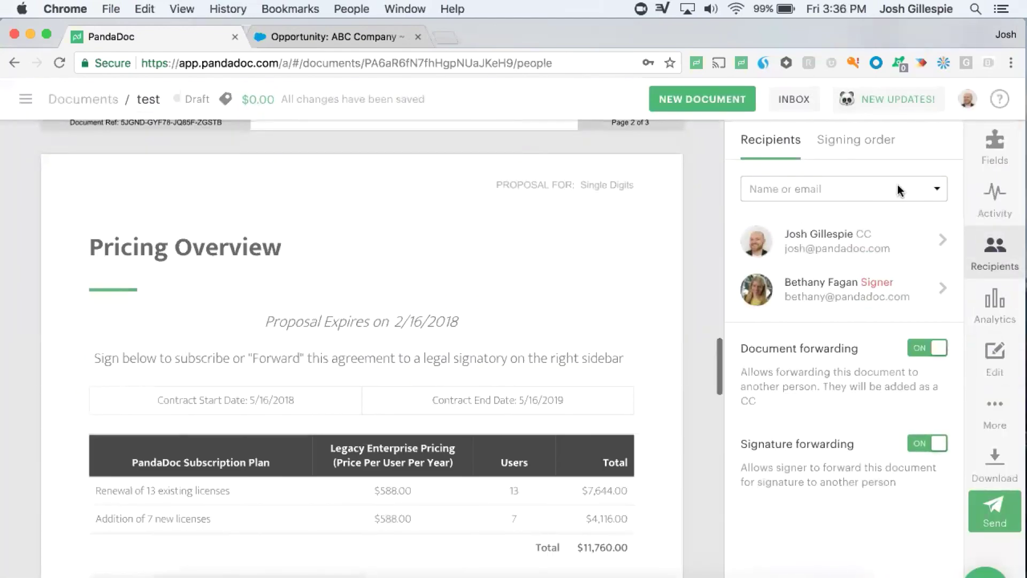
pyautogui.click(973, 149)
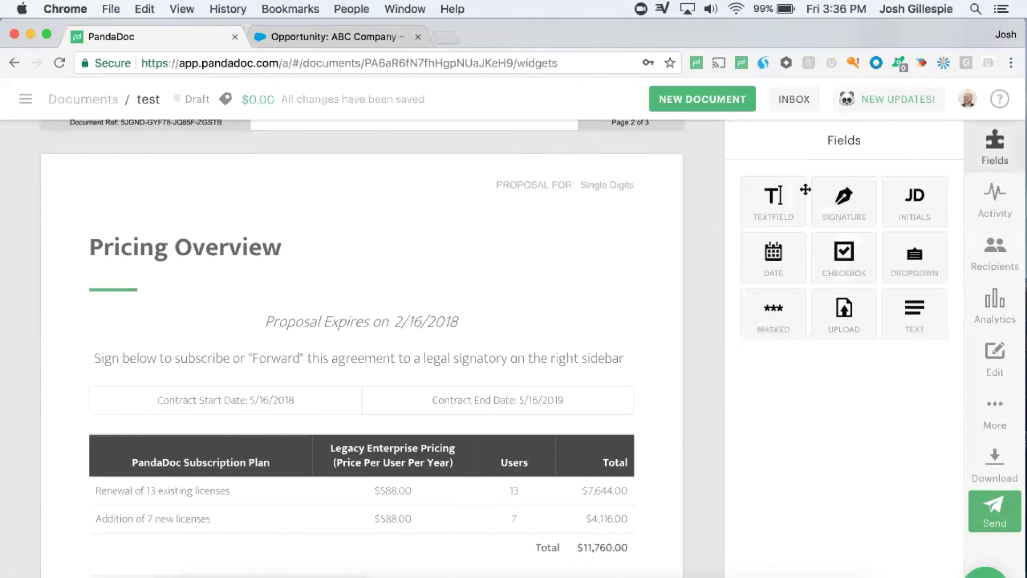
pyautogui.moveTo(805, 191); pyautogui.dragTo(295, 492)
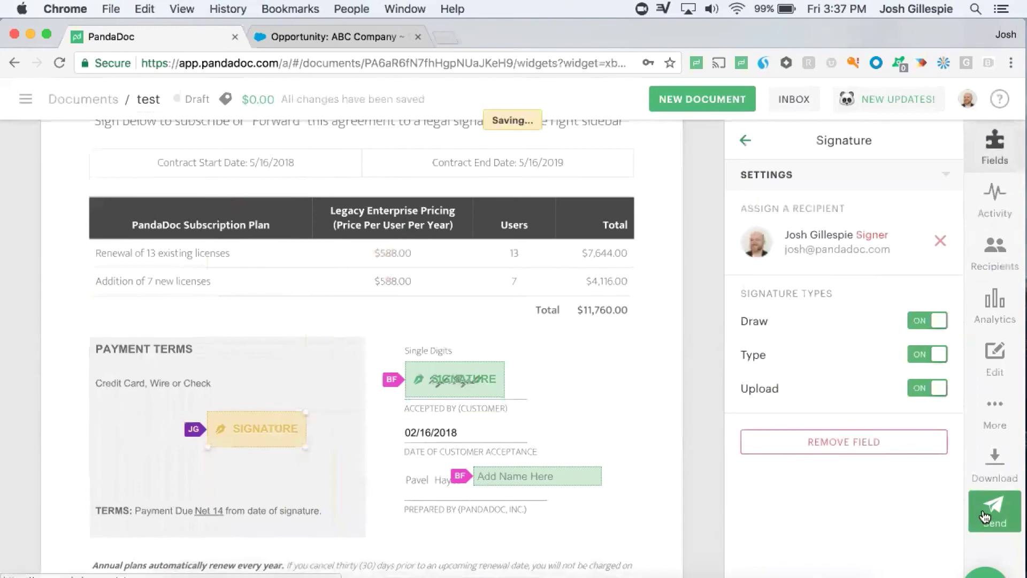
# Step: Close the send dialog without sending and enable Signing Order for the document's recipients
pyautogui.click(989, 511)
pyautogui.click(726, 138)
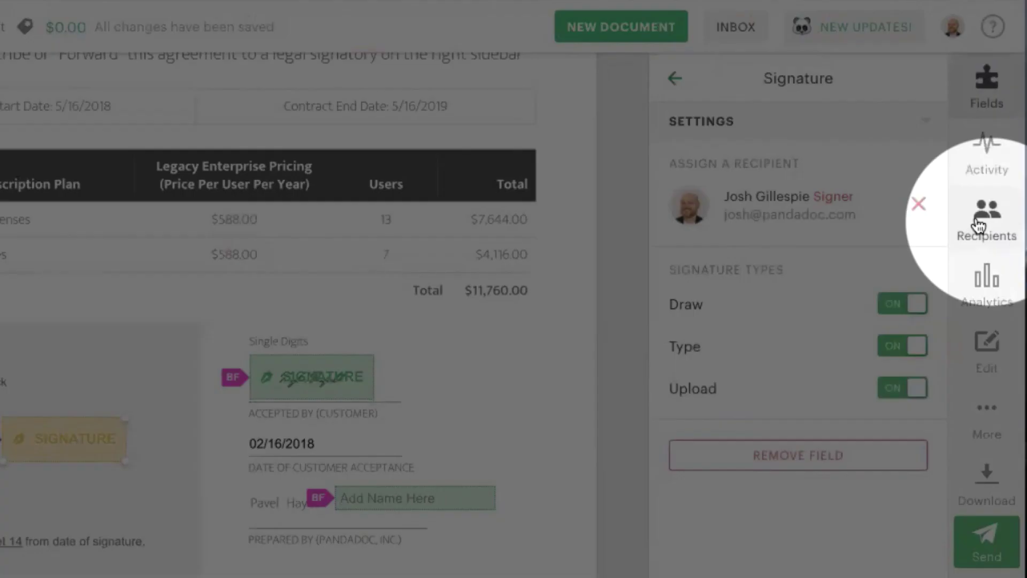
pyautogui.click(984, 235)
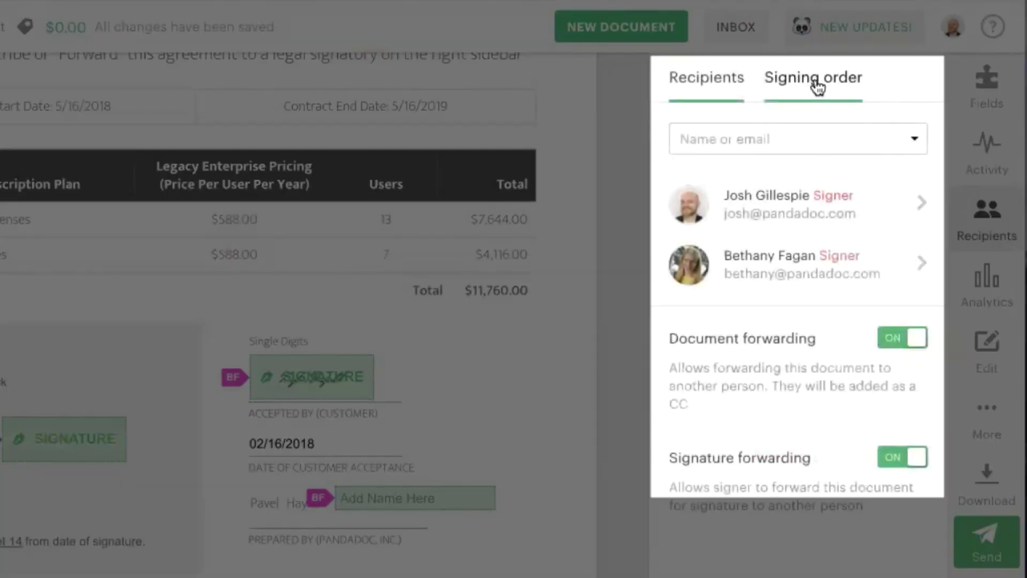
pyautogui.click(817, 81)
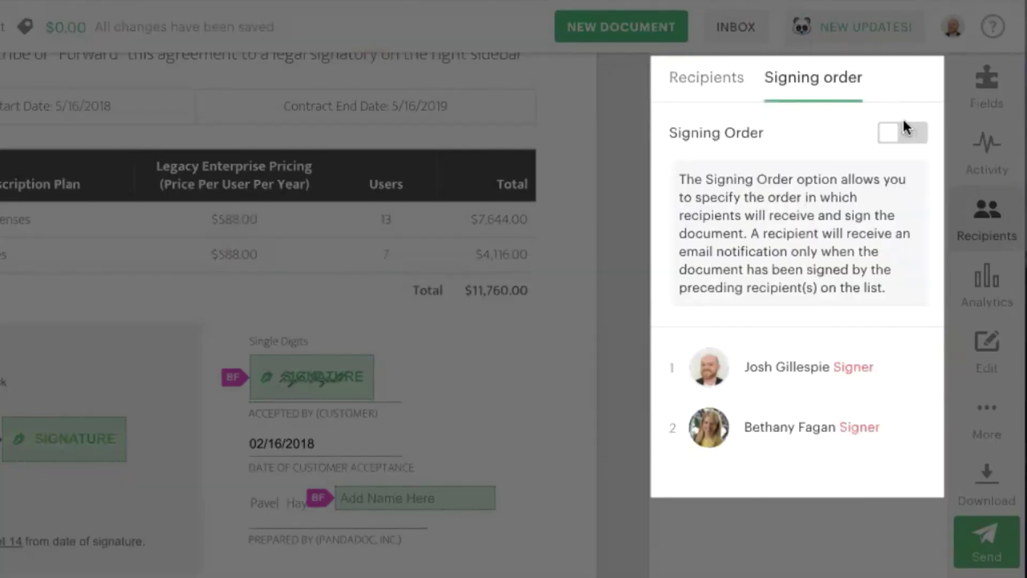
pyautogui.click(902, 136)
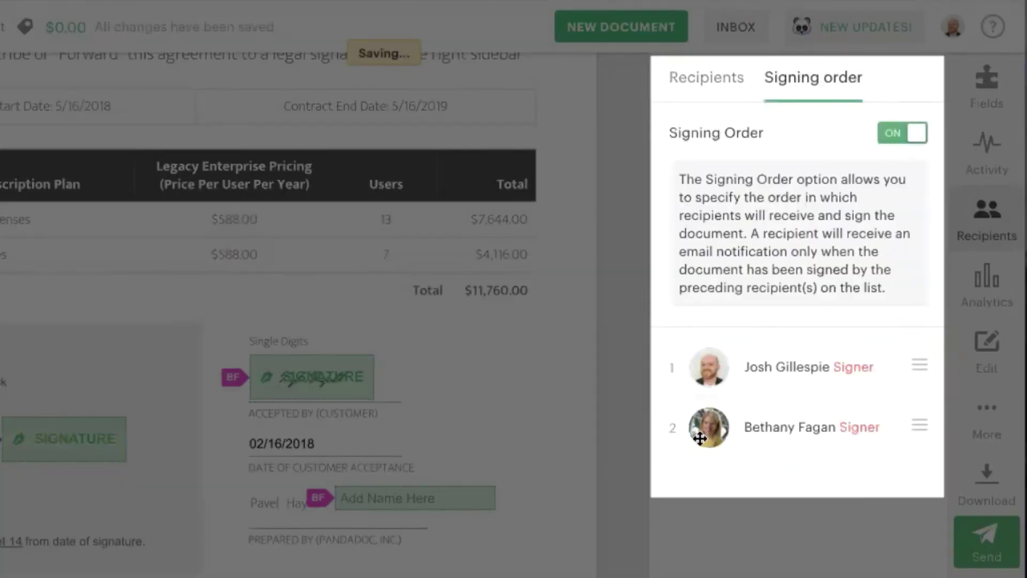
# Step: Try moving the second signer ahead of the first, and switch Signing Order off and back on
pyautogui.moveTo(698, 436); pyautogui.dragTo(695, 369)
pyautogui.moveTo(713, 428); pyautogui.dragTo(714, 372)
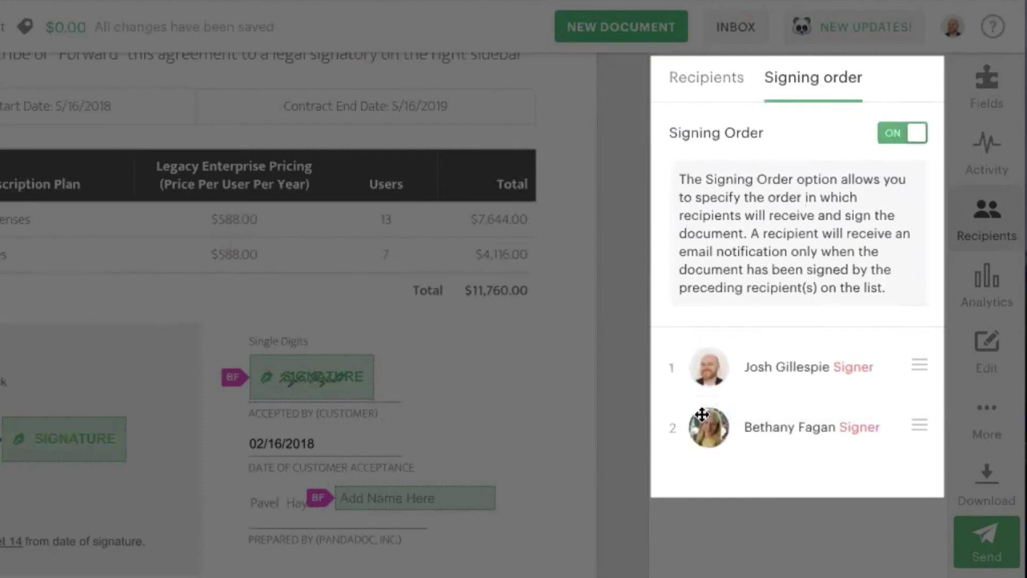
pyautogui.click(892, 136)
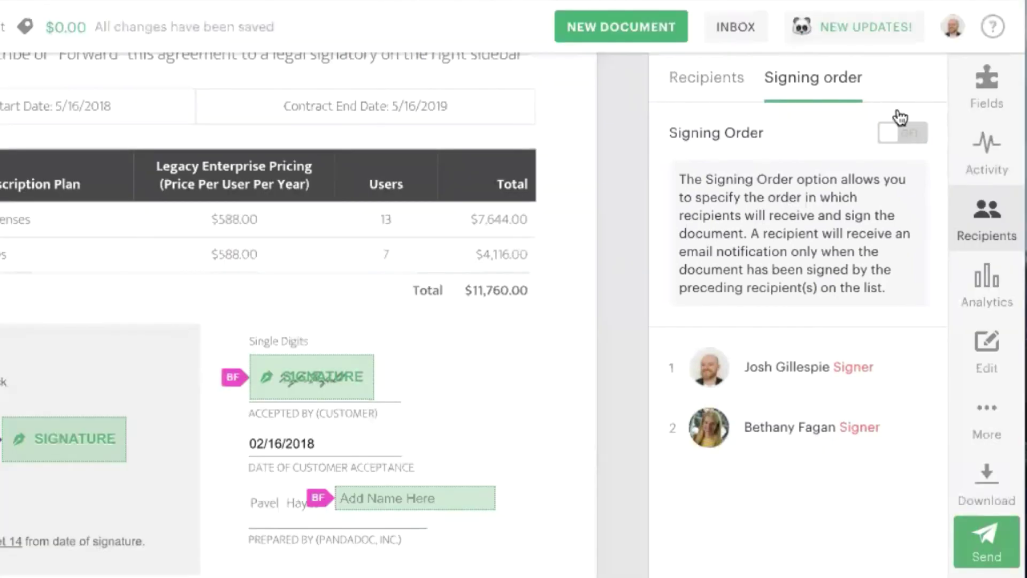
pyautogui.click(891, 134)
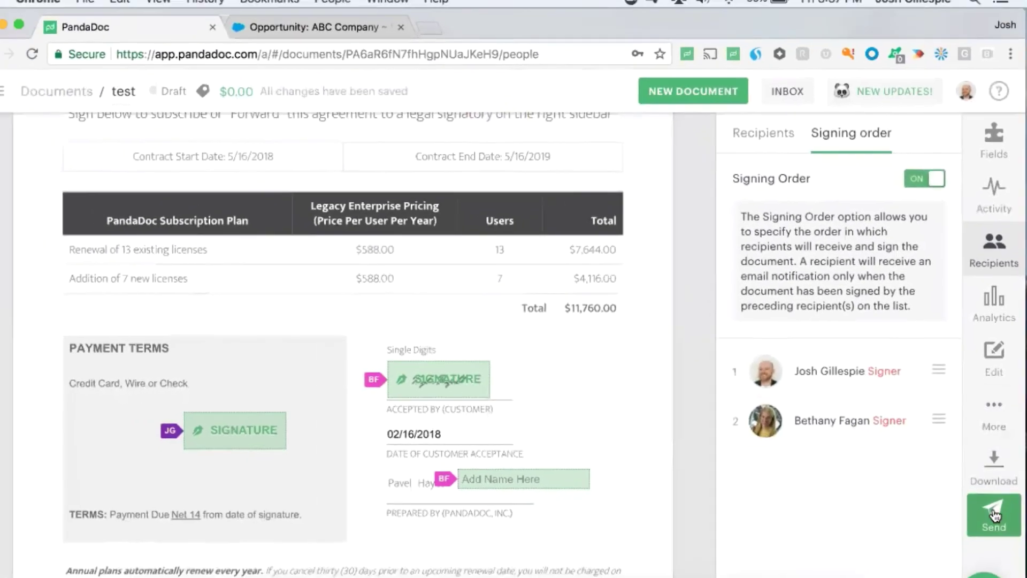
# Step: Send the document to its recipients under the name "test" with the message "test", and open its activity view
pyautogui.click(993, 513)
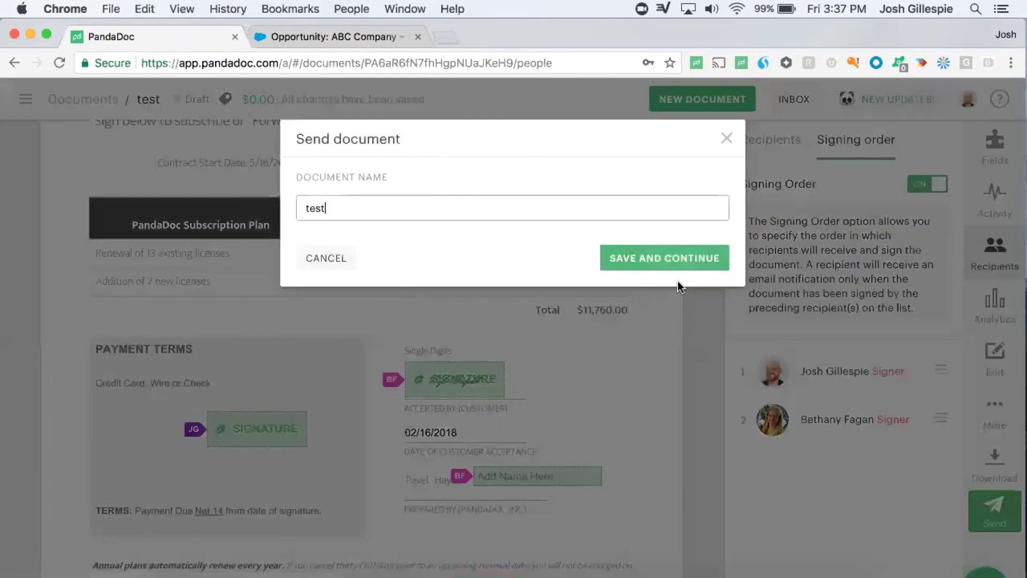
pyautogui.click(662, 259)
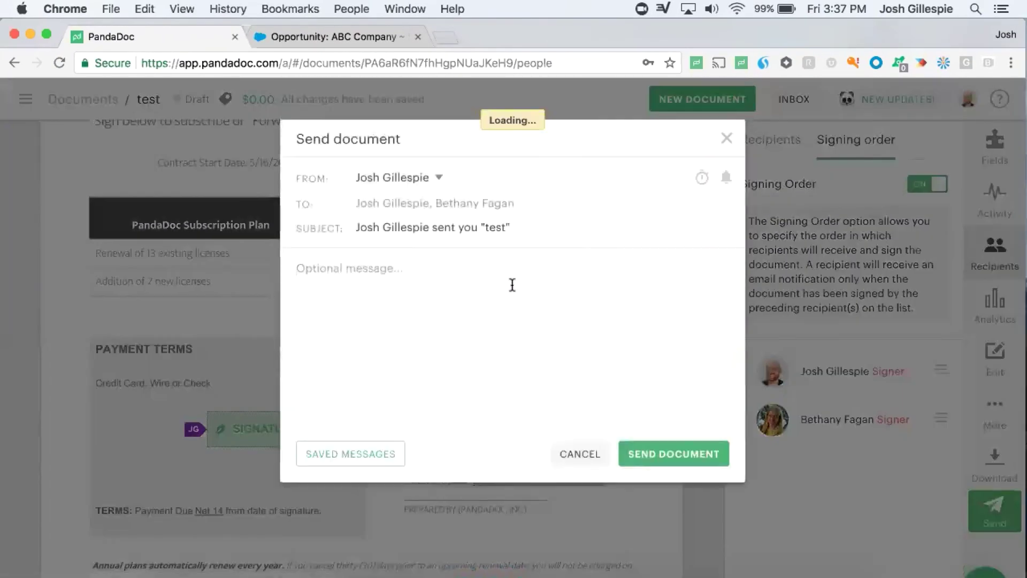
pyautogui.write('test')
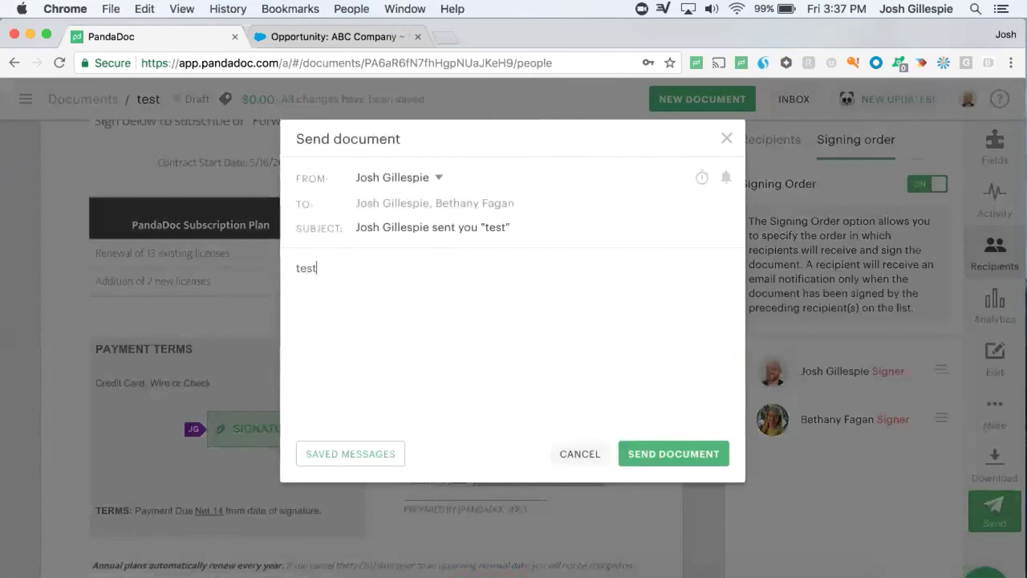
pyautogui.click(657, 463)
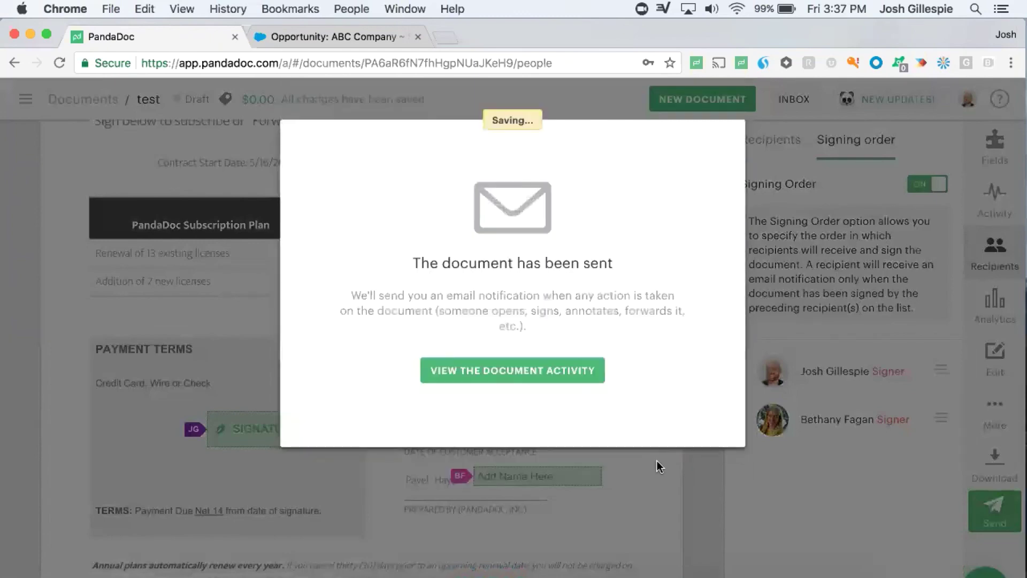
pyautogui.click(528, 375)
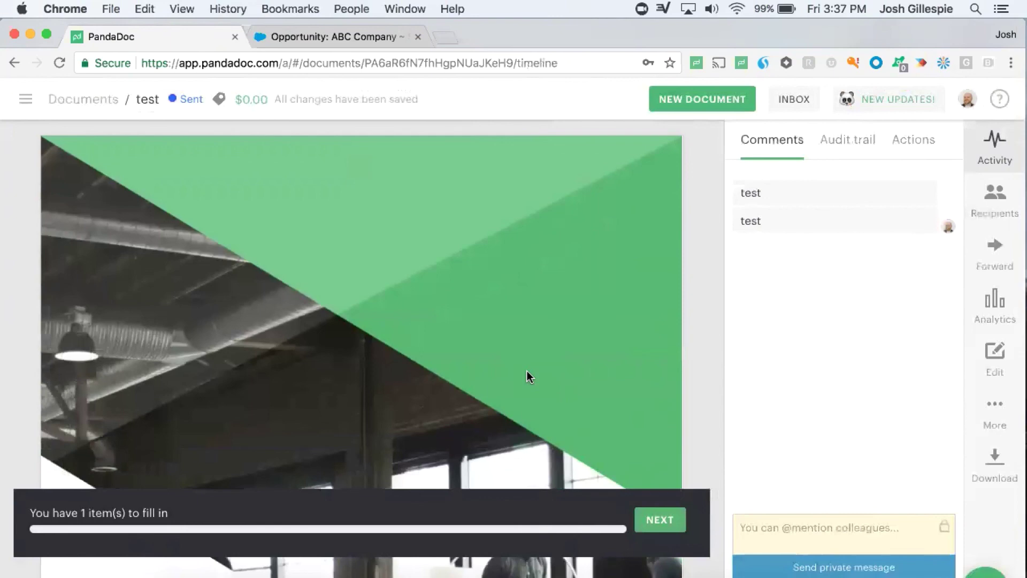
# Step: Open the pending signature in the Payment Terms box, try the Draw, Type and Upload signature options, and close without signing
pyautogui.scroll(-10, 528, 370)
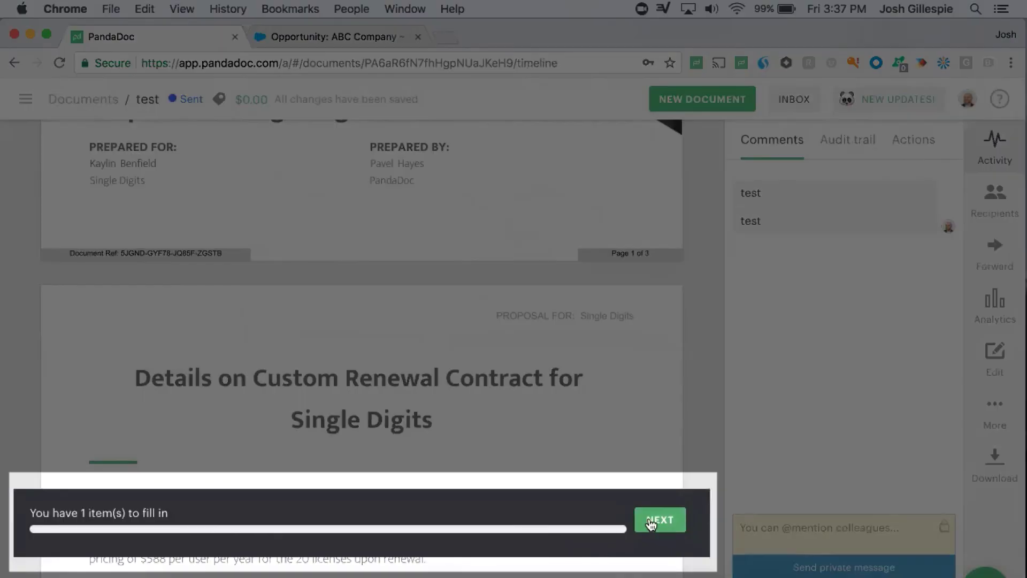
pyautogui.click(653, 523)
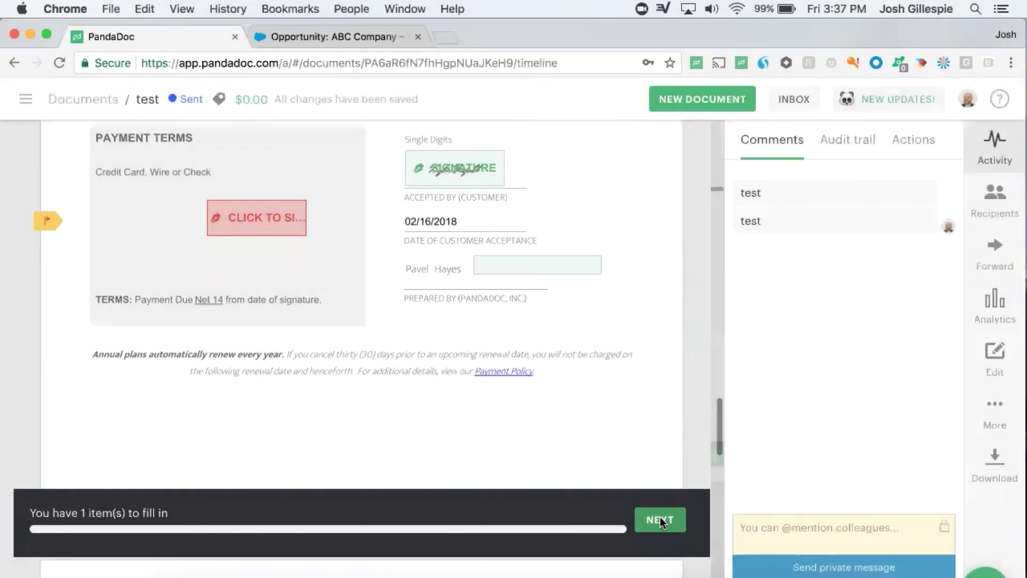
pyautogui.click(660, 516)
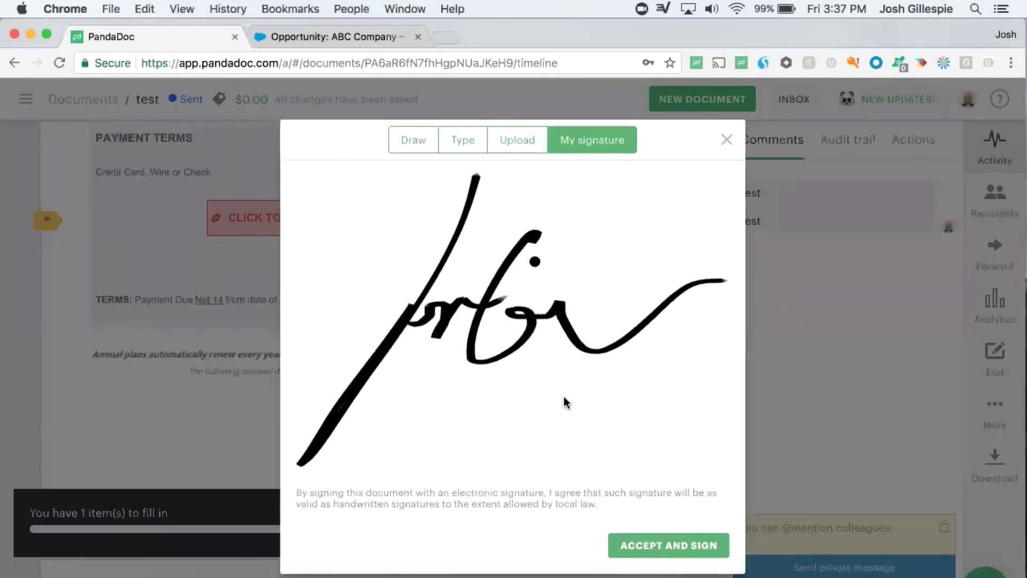
pyautogui.click(424, 146)
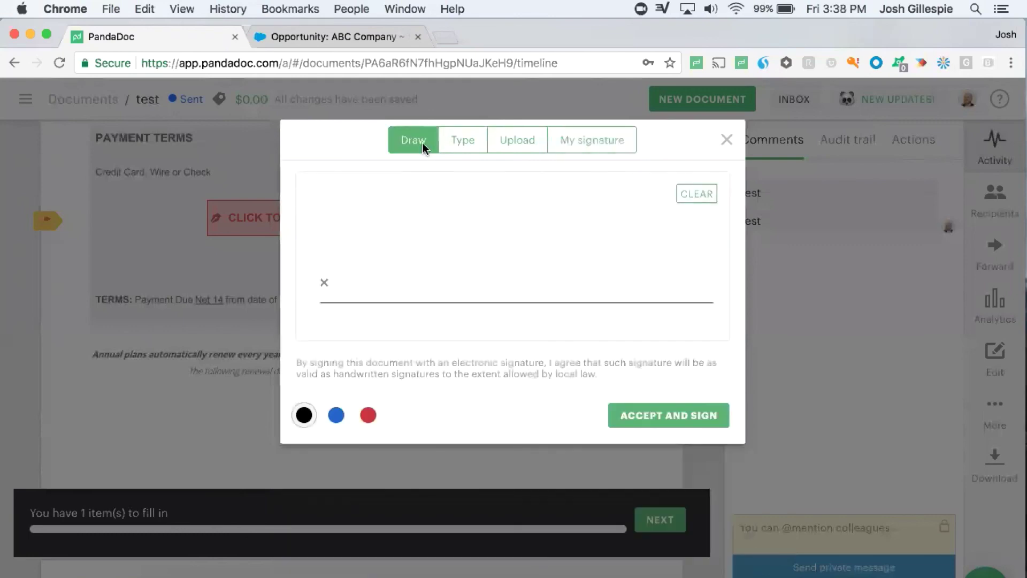
pyautogui.moveTo(371, 217); pyautogui.dragTo(346, 290)
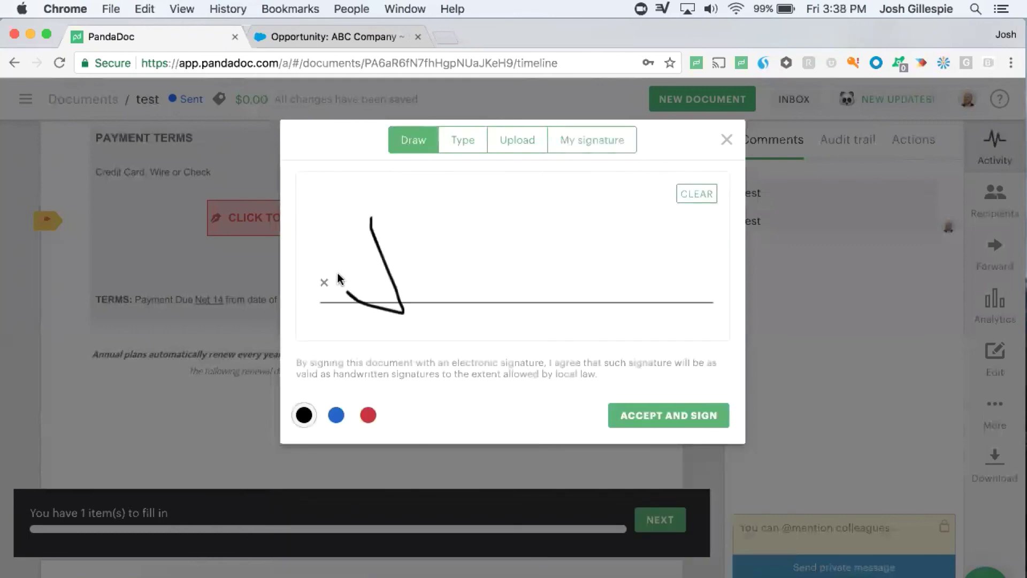
pyautogui.click(461, 144)
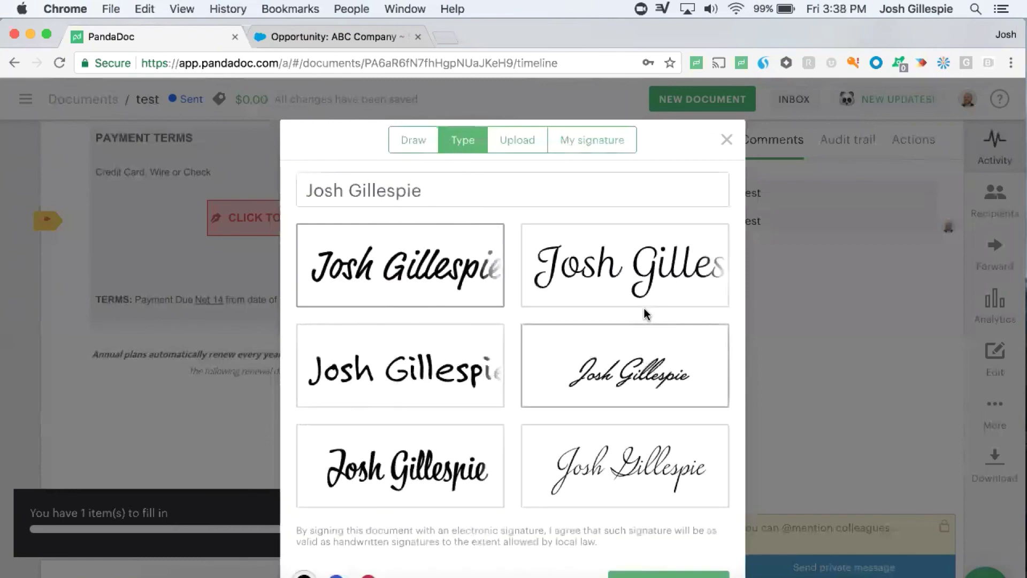
pyautogui.click(512, 150)
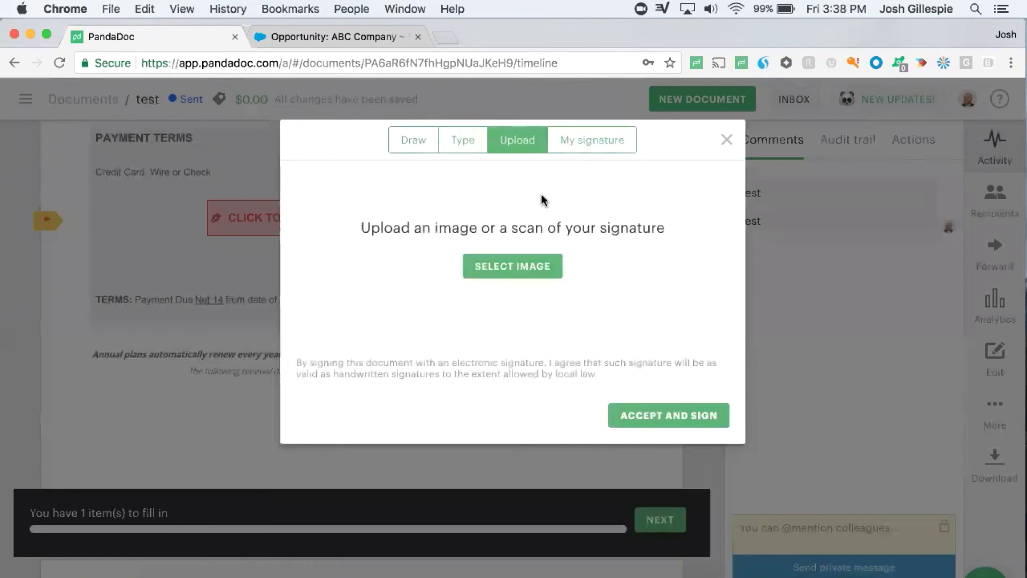
pyautogui.click(726, 140)
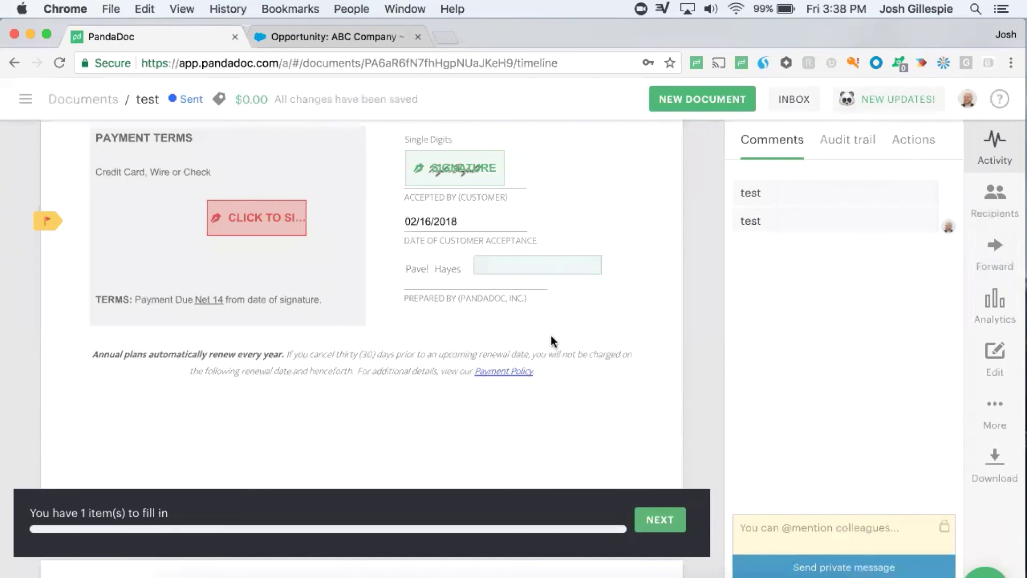
# Step: View the sources offered for creating a new document and close the dialog without choosing one
pyautogui.scroll(5, 552, 341)
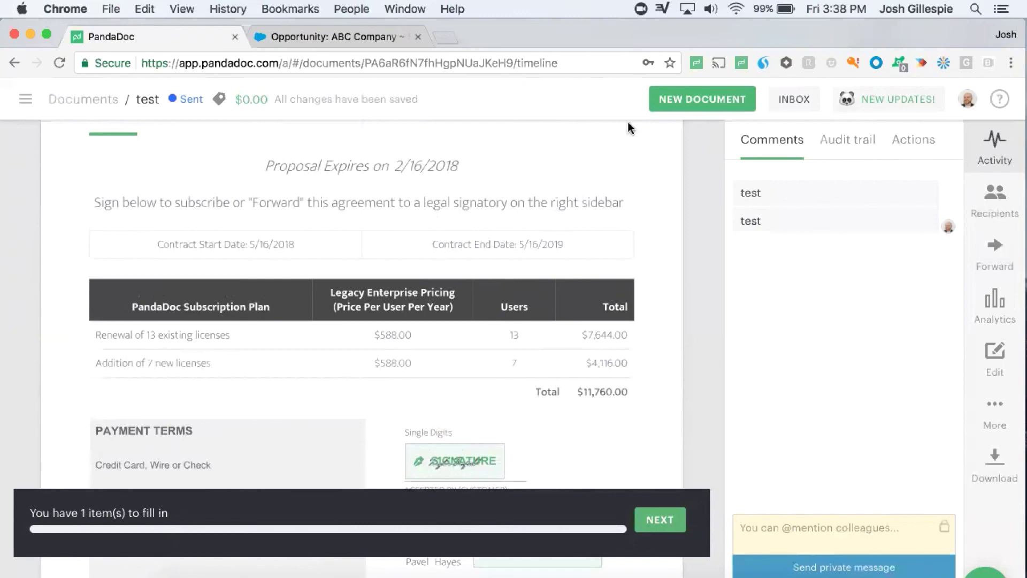
pyautogui.click(670, 103)
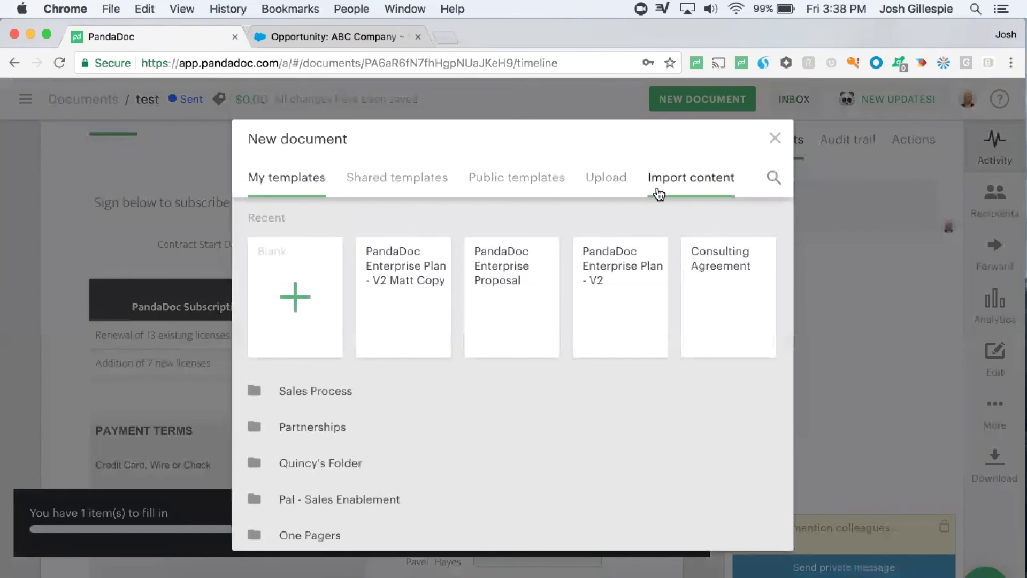
pyautogui.click(774, 137)
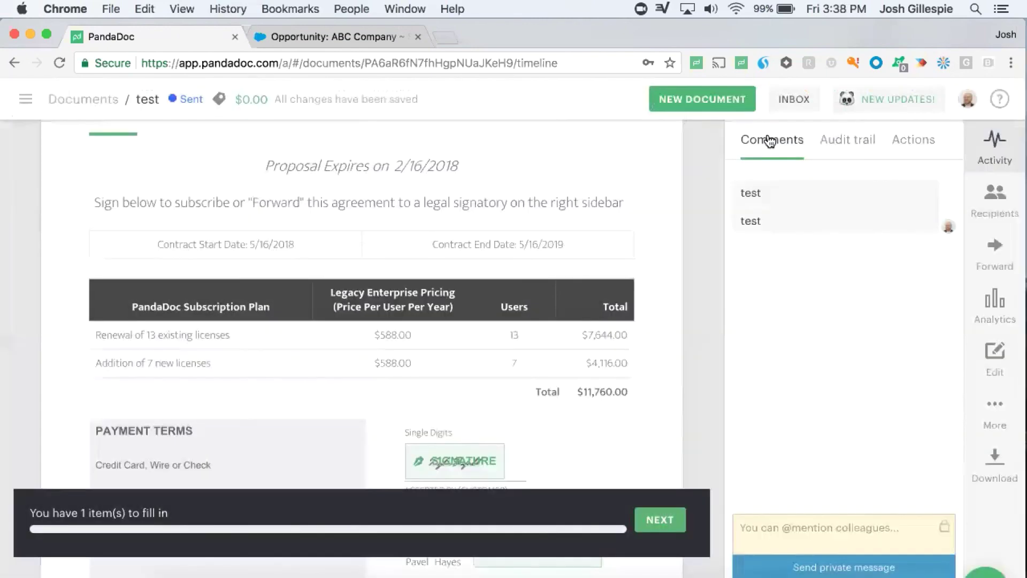
# Step: Open the Dashboard to view the overview of documents by status
pyautogui.click(25, 99)
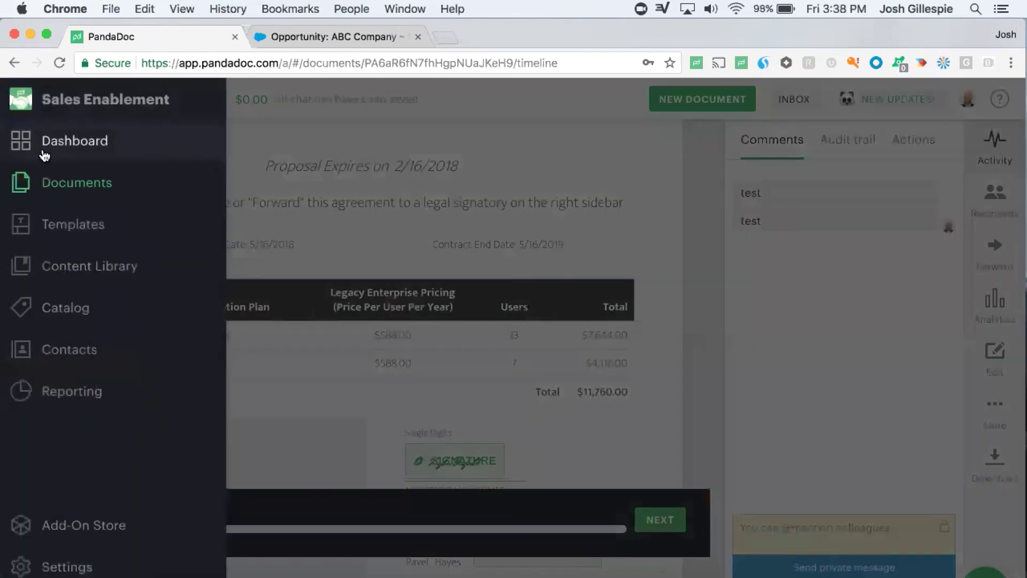
pyautogui.click(43, 151)
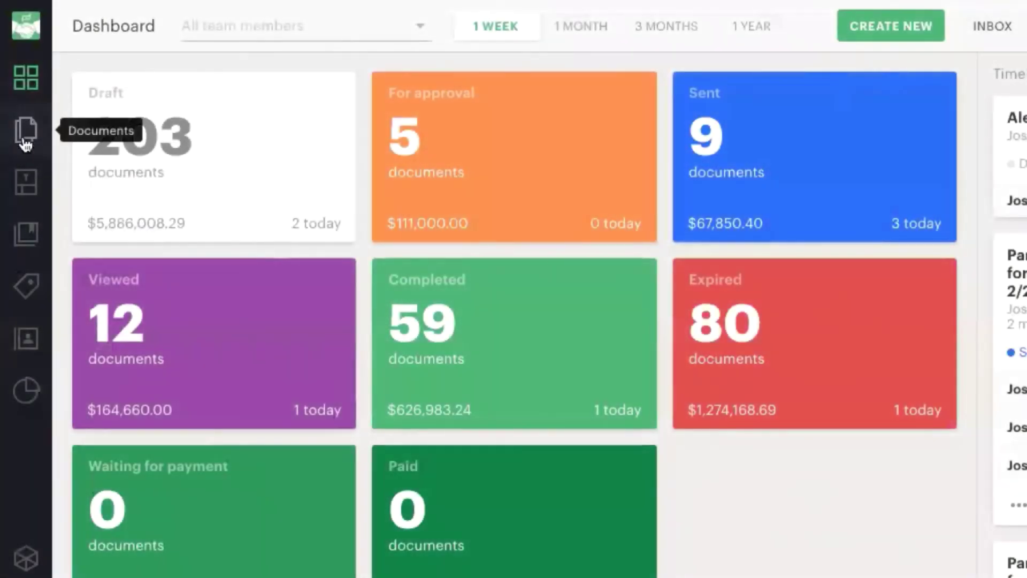
# Step: Open the Templates section, look through its folders, check the One Pagers folder and return to the folder list
pyautogui.click(25, 184)
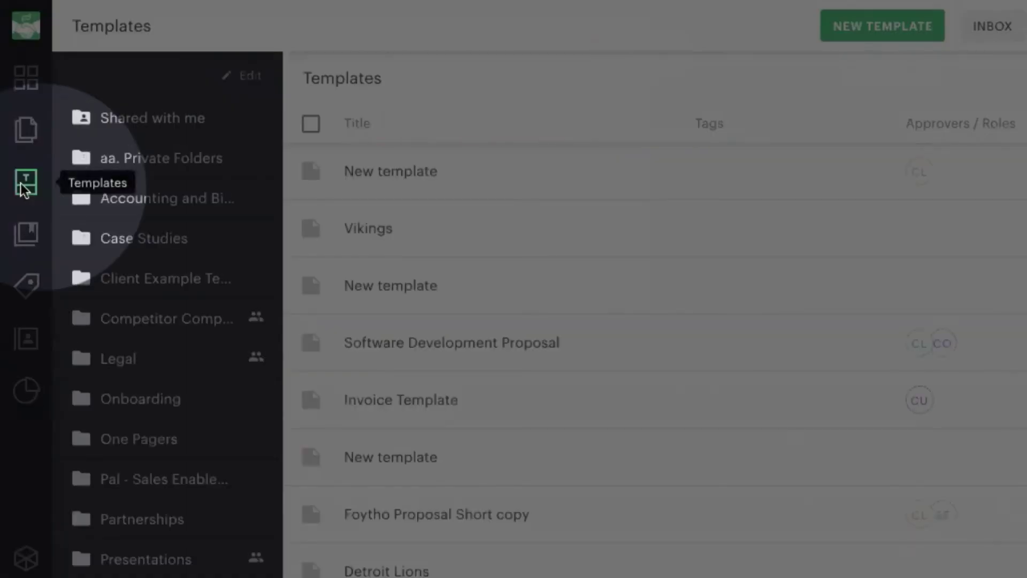
pyautogui.scroll(-2, 140, 235)
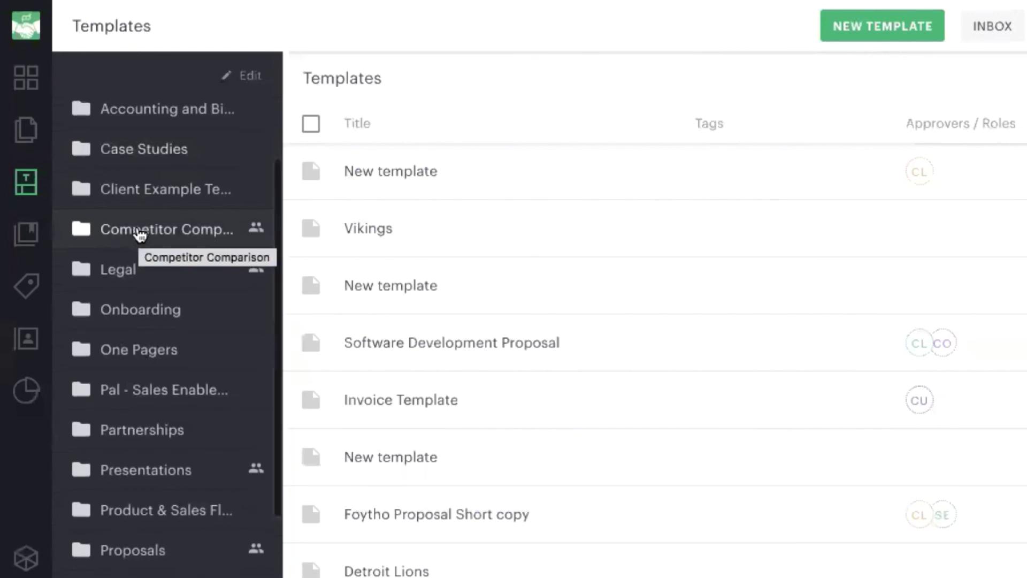
pyautogui.scroll(-2, 141, 234)
pyautogui.scroll(4, 140, 234)
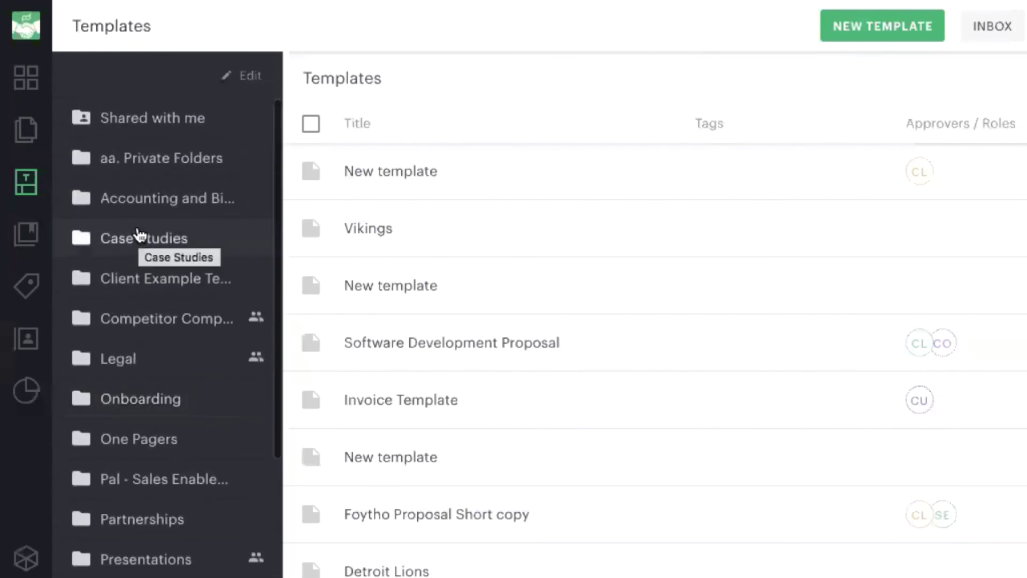
pyautogui.scroll(-5, 141, 234)
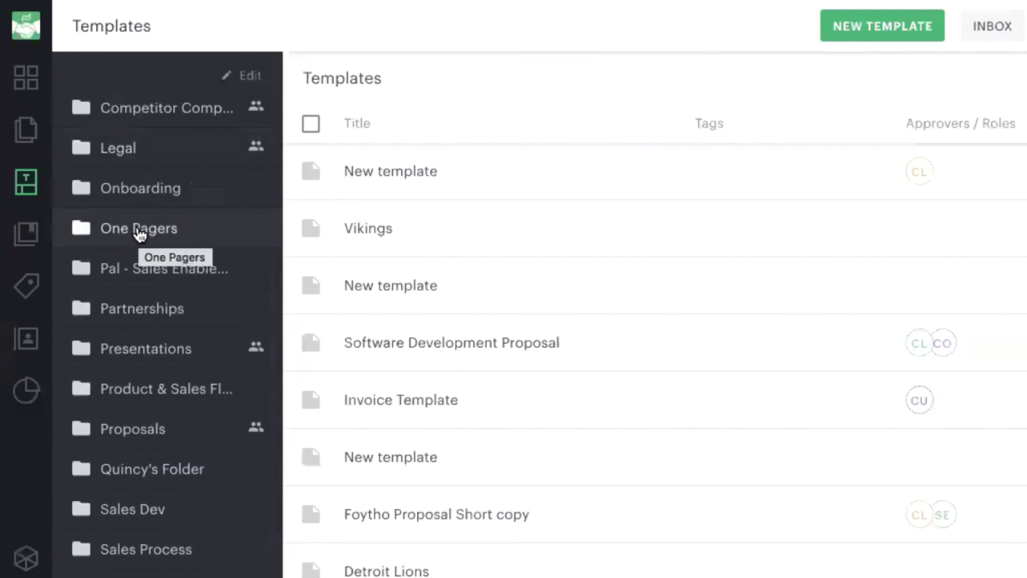
pyautogui.click(139, 230)
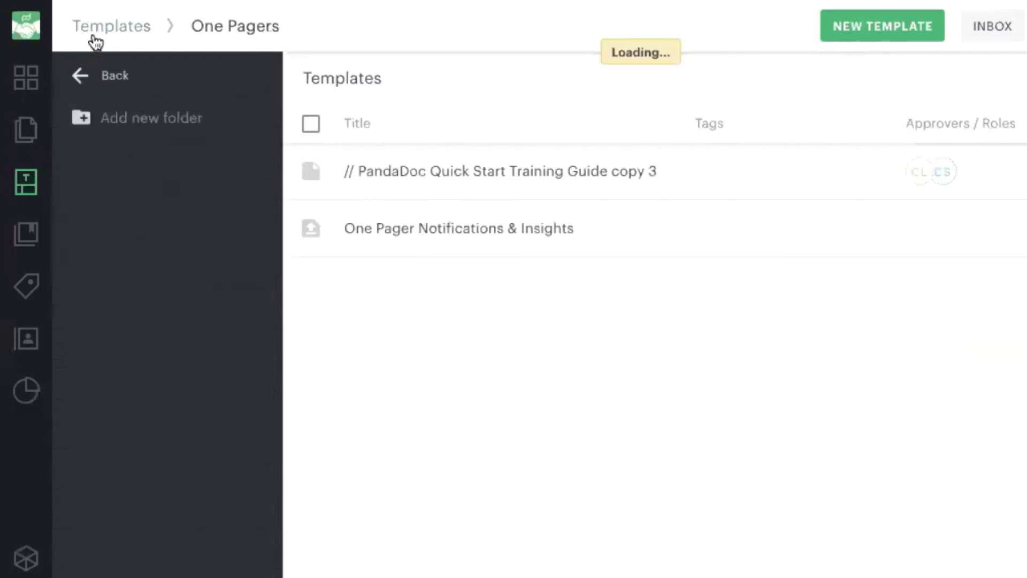
pyautogui.click(79, 72)
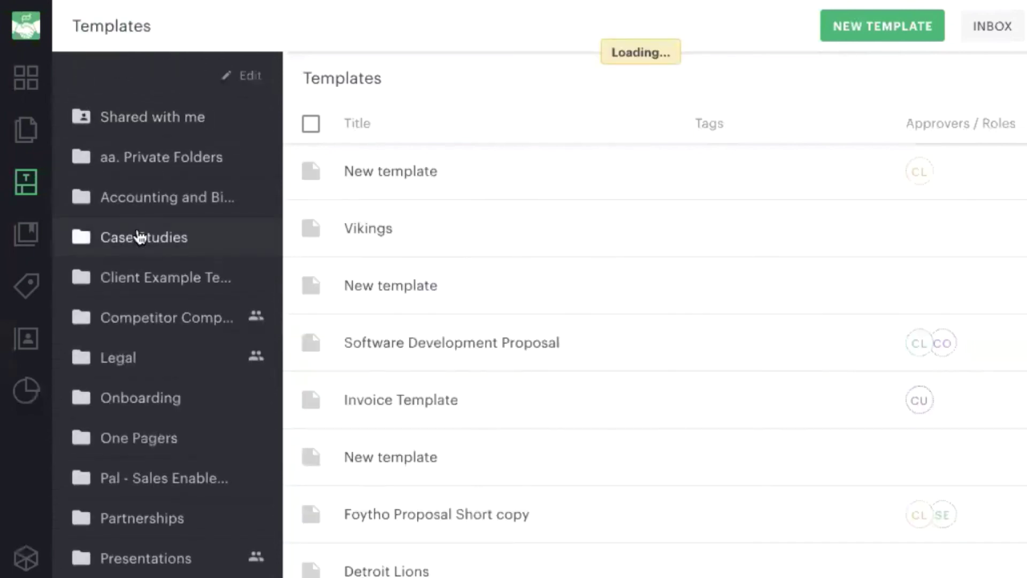
# Step: Open the "PandaDoc Enterprise Plan - V2 Matt Copy" template from the Proposals folder
pyautogui.scroll(-5, 140, 236)
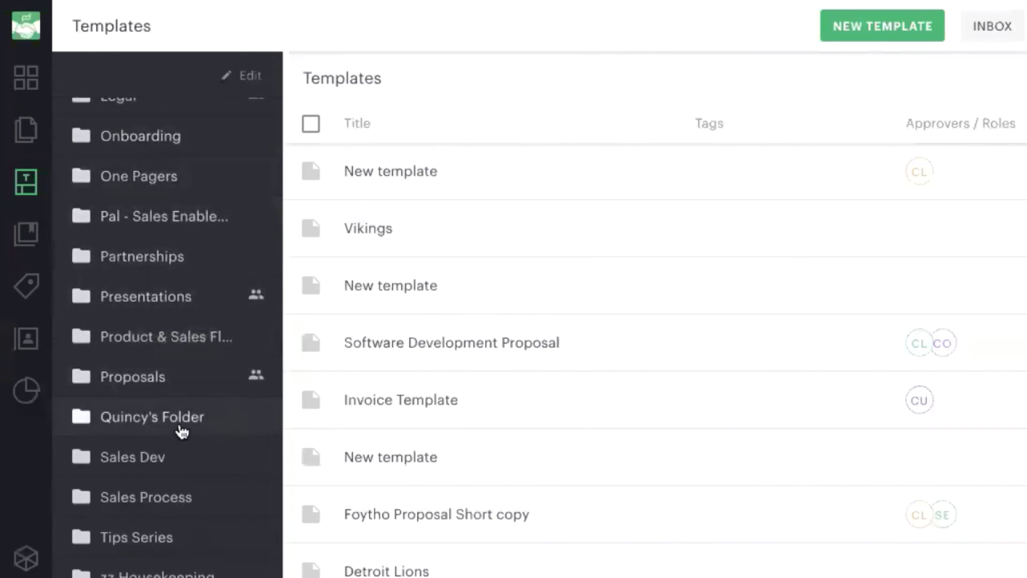
pyautogui.click(149, 383)
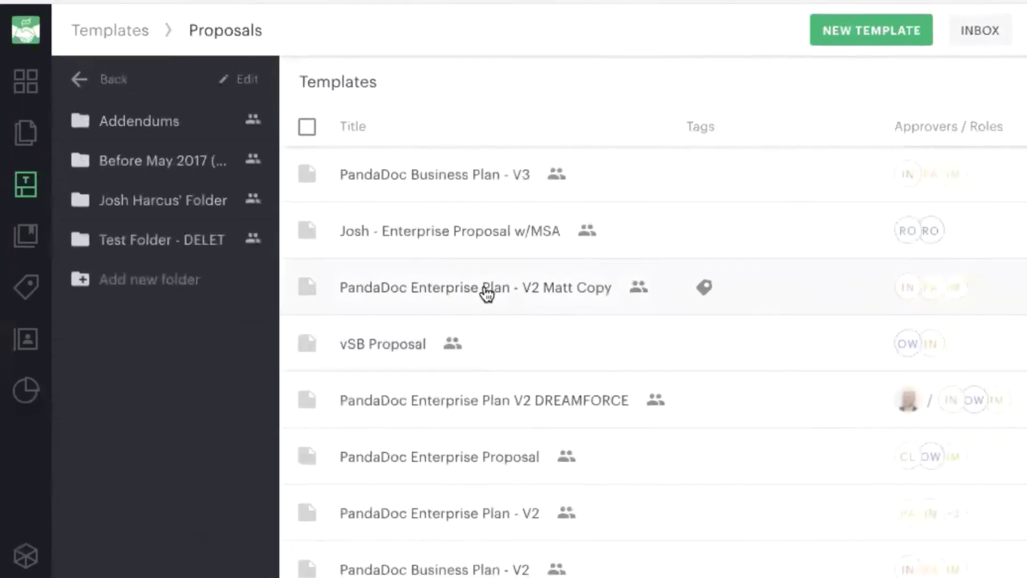
pyautogui.click(486, 292)
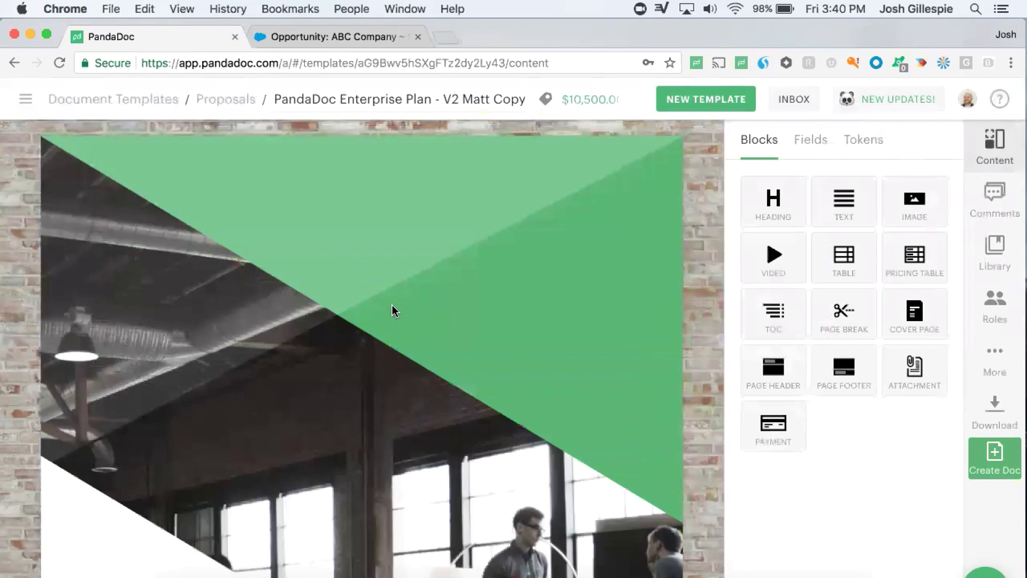
# Step: Examine the template's cover page and Table of Contents, including their placeholder tokens
pyautogui.scroll(-10, 639, 330)
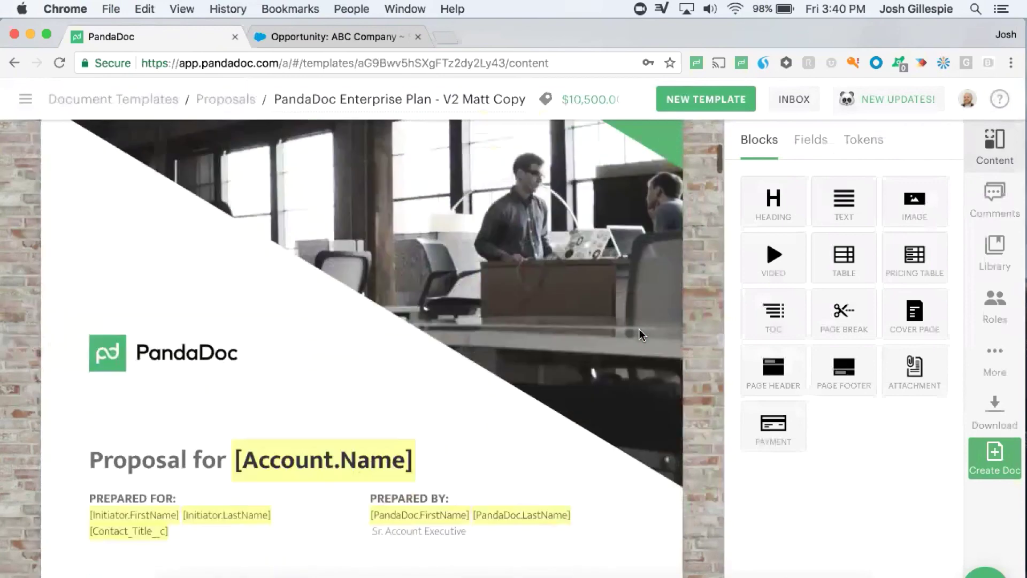
pyautogui.scroll(-1, 640, 335)
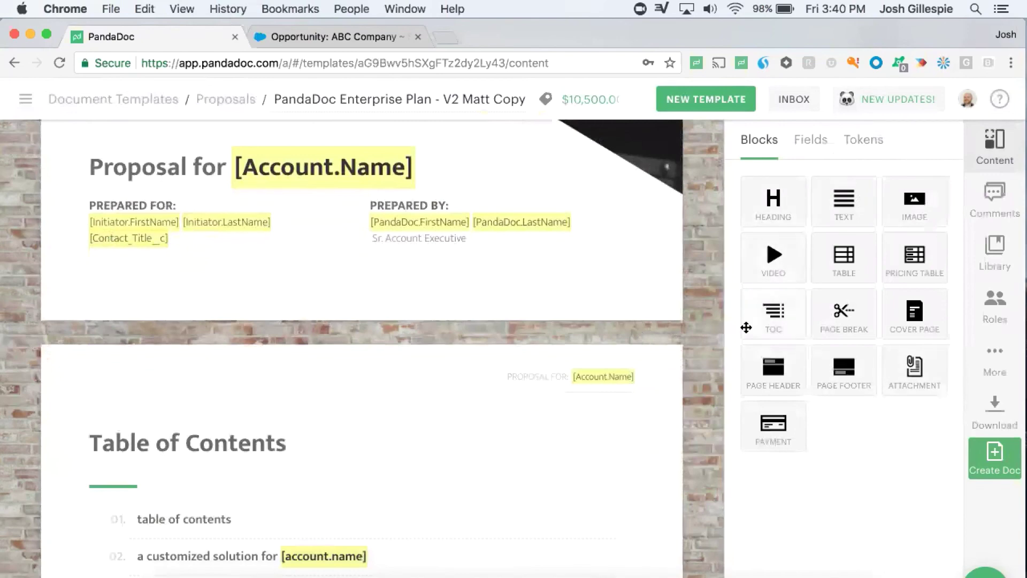
pyautogui.scroll(-4, 545, 392)
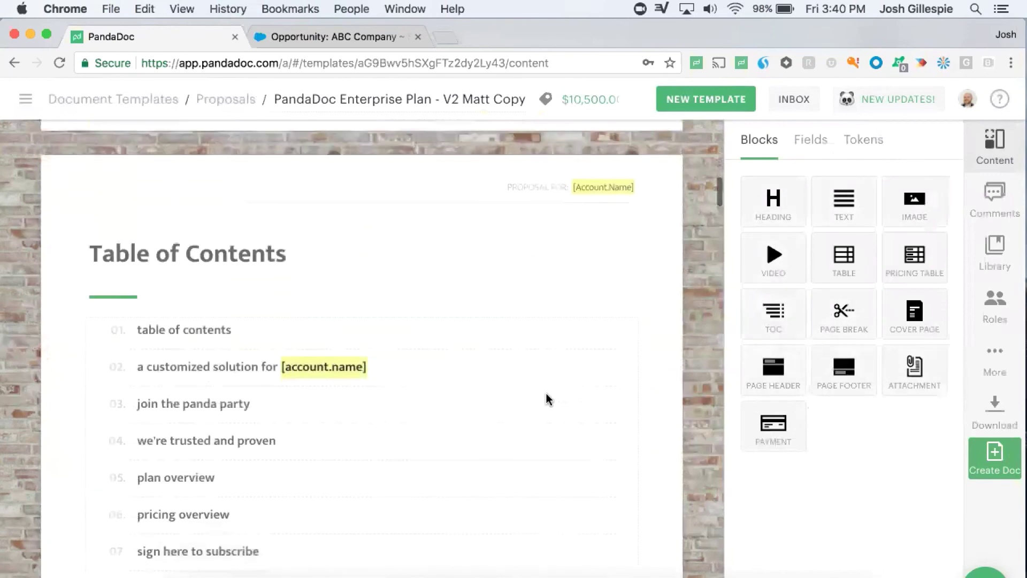
pyautogui.scroll(14, 639, 329)
pyautogui.scroll(-10, 640, 331)
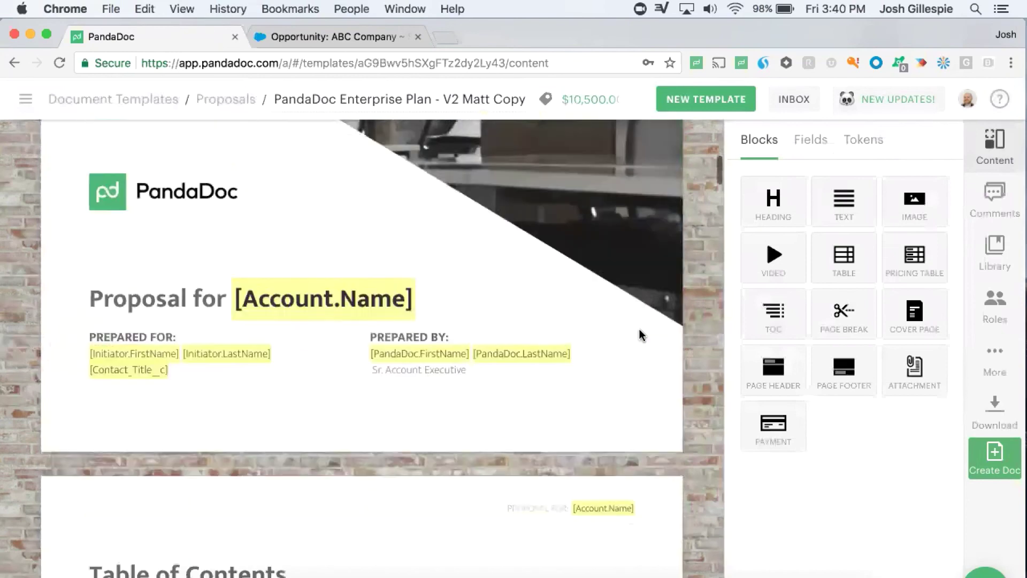
pyautogui.scroll(-1, 640, 334)
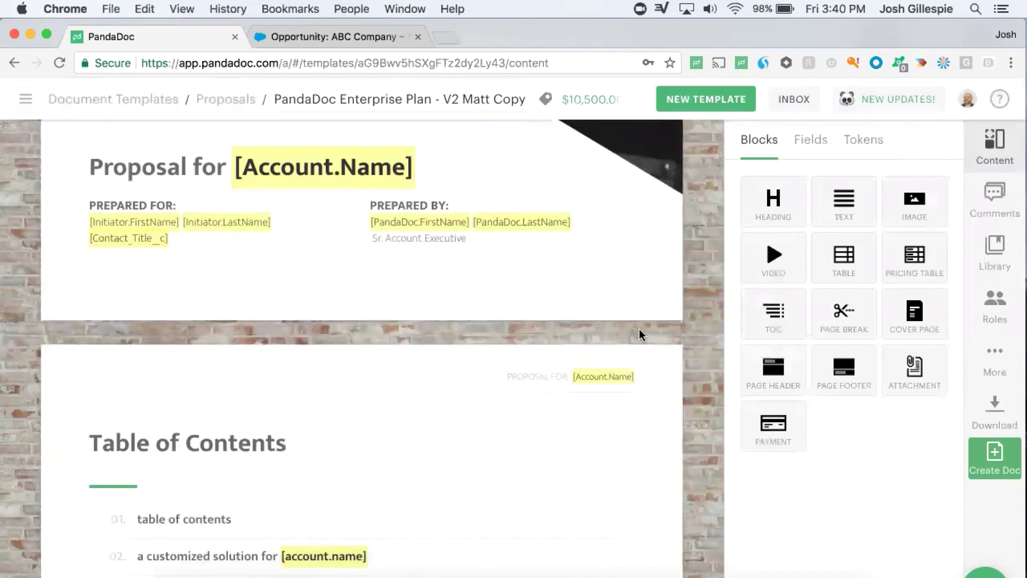
pyautogui.scroll(-4, 545, 392)
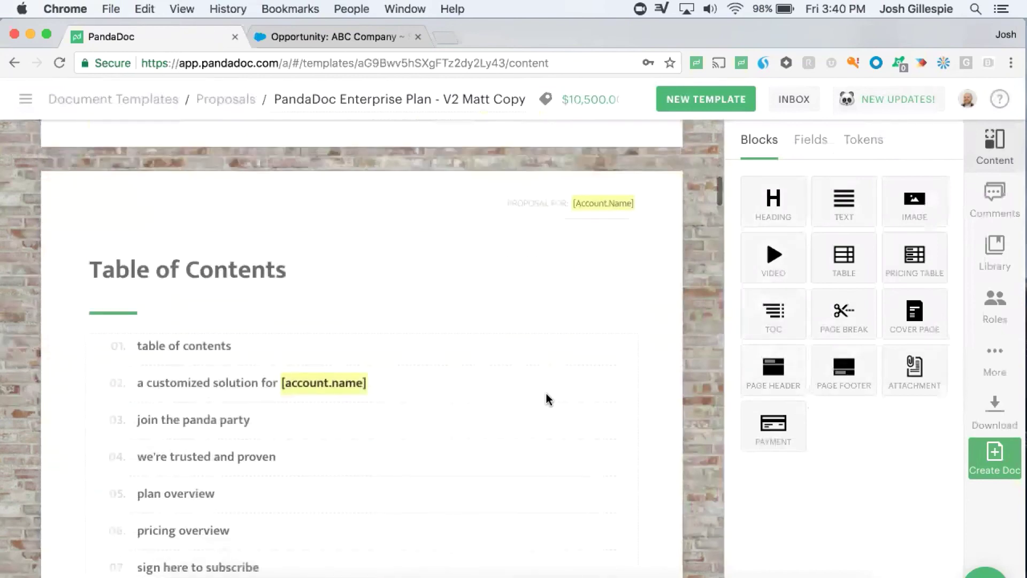
# Step: Insert a Video block above the Table of Contents heading and delete it again
pyautogui.moveTo(774, 256); pyautogui.dragTo(432, 251)
pyautogui.click(433, 255)
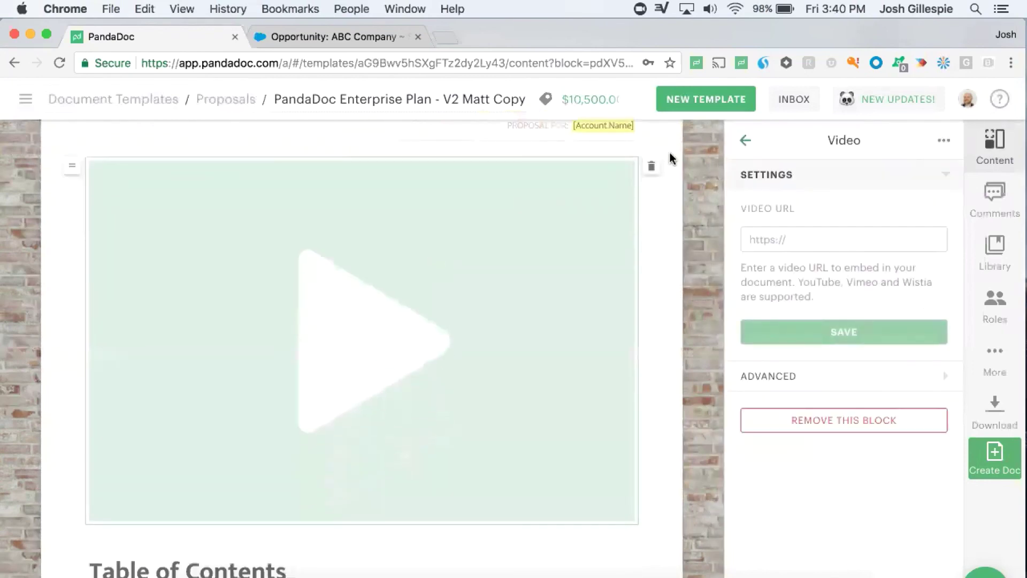
pyautogui.click(652, 166)
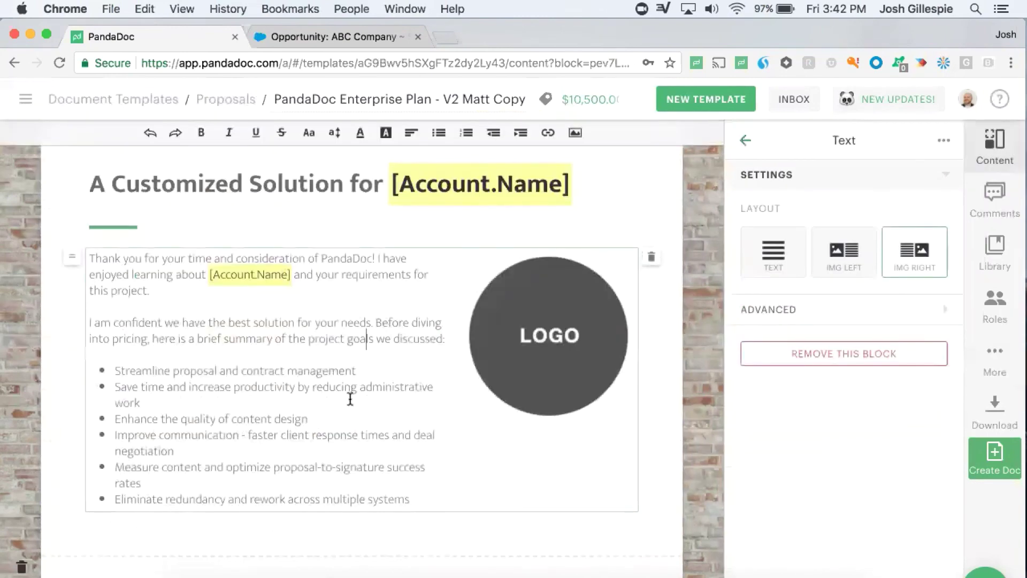
# Step: Try editing the introduction text by deleting and retyping a letter in "goals" and the last letter of "management"
pyautogui.click(366, 339)
pyautogui.press('BackSpace')
pyautogui.write('a')
pyautogui.click(371, 368)
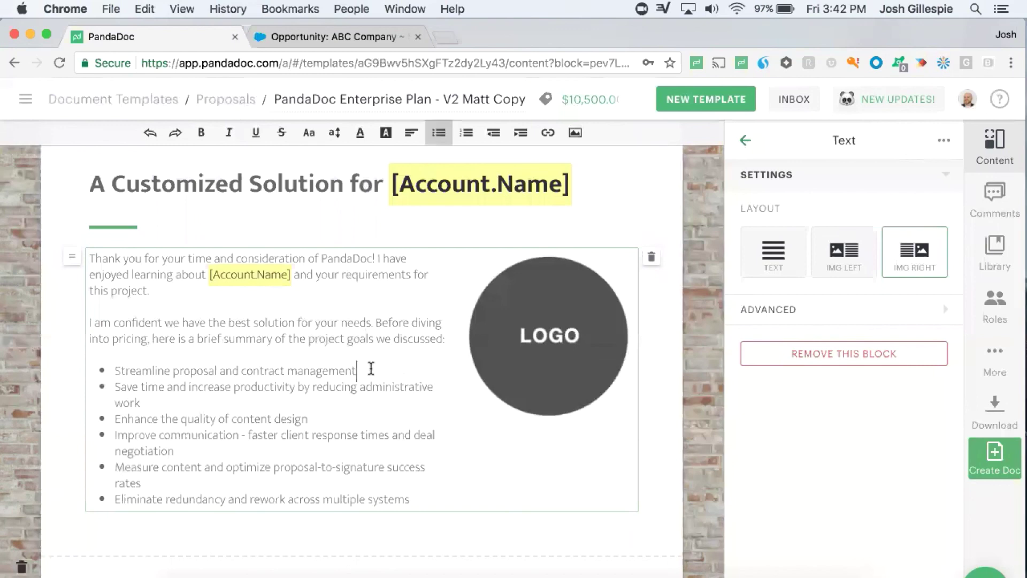
pyautogui.press('BackSpace')
pyautogui.write('t')
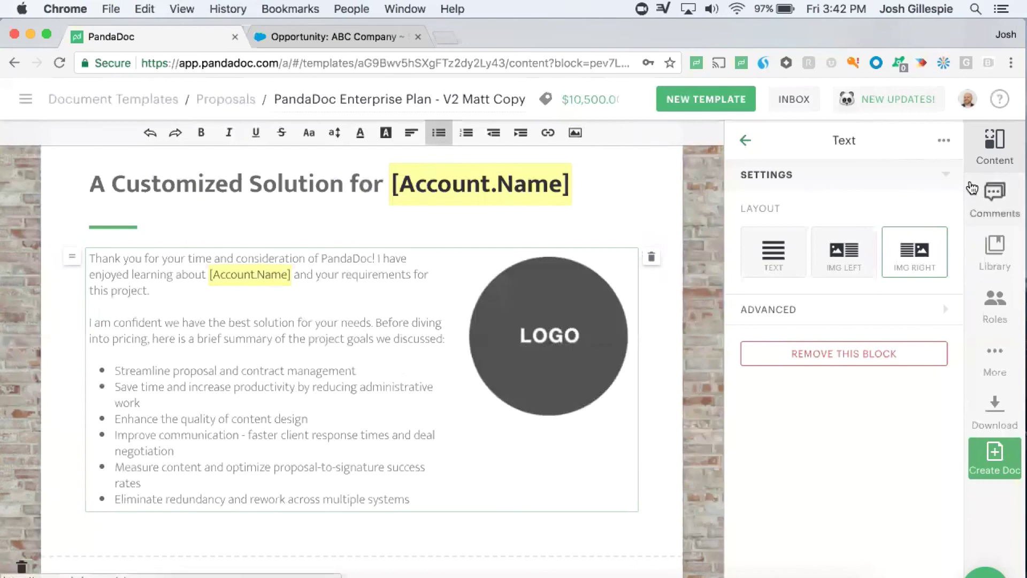
# Step: Restrict editing of the introduction text block and allow editing again
pyautogui.click(944, 143)
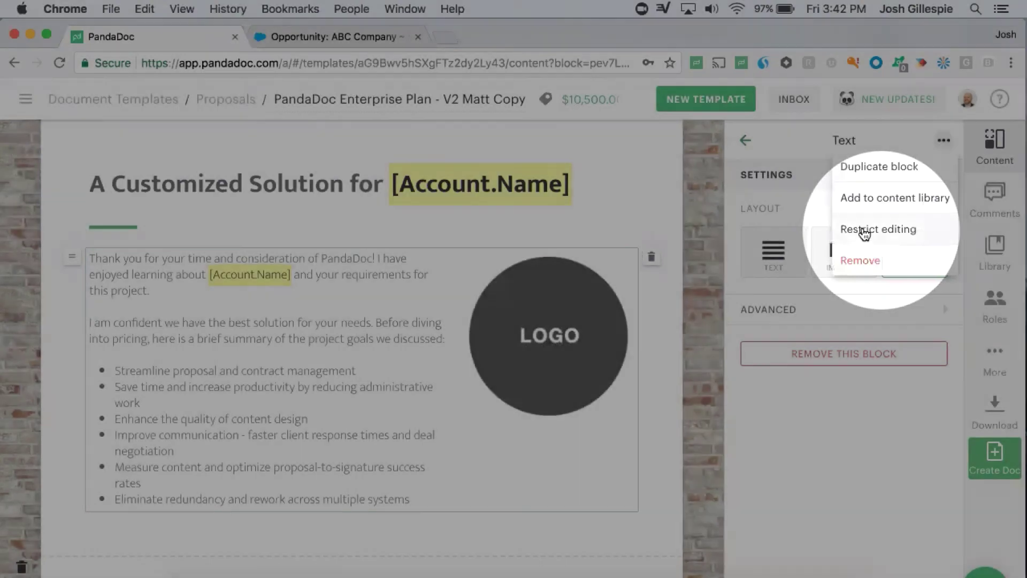
pyautogui.click(859, 231)
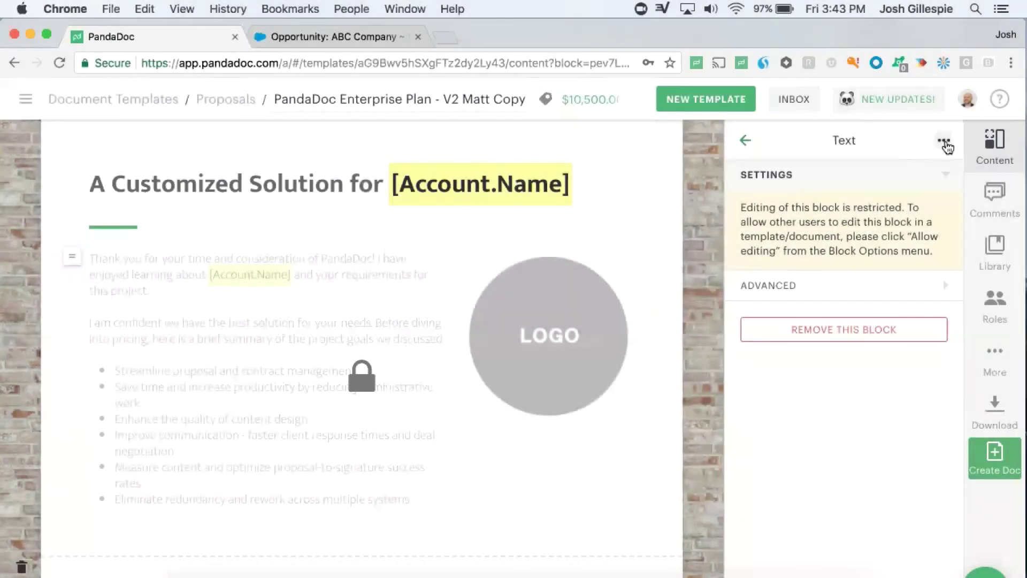
pyautogui.click(943, 141)
pyautogui.click(916, 166)
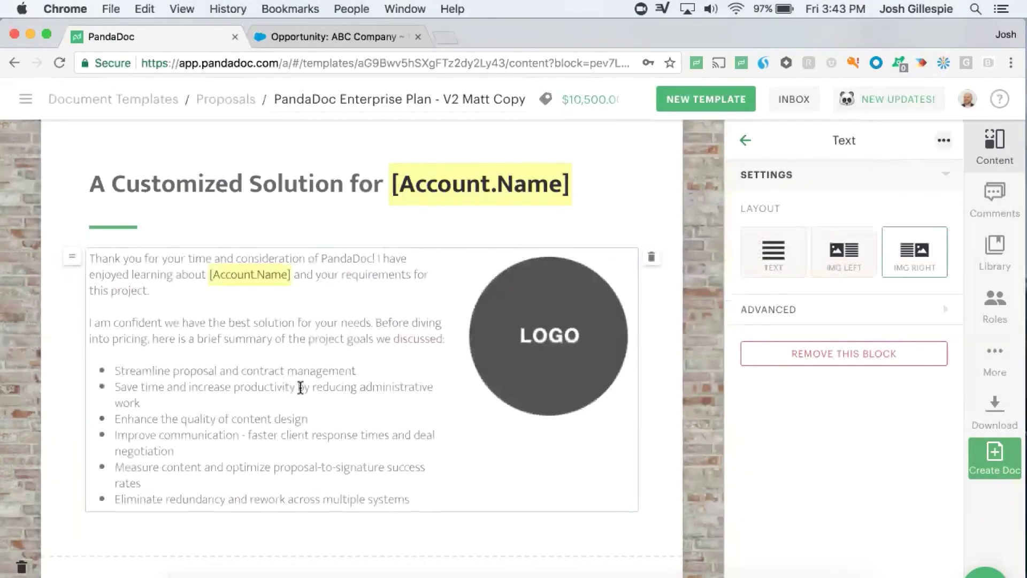
# Step: Examine the Datanyze case study and the customer logos on the "We're trusted and proven" page
pyautogui.scroll(-4, 300, 388)
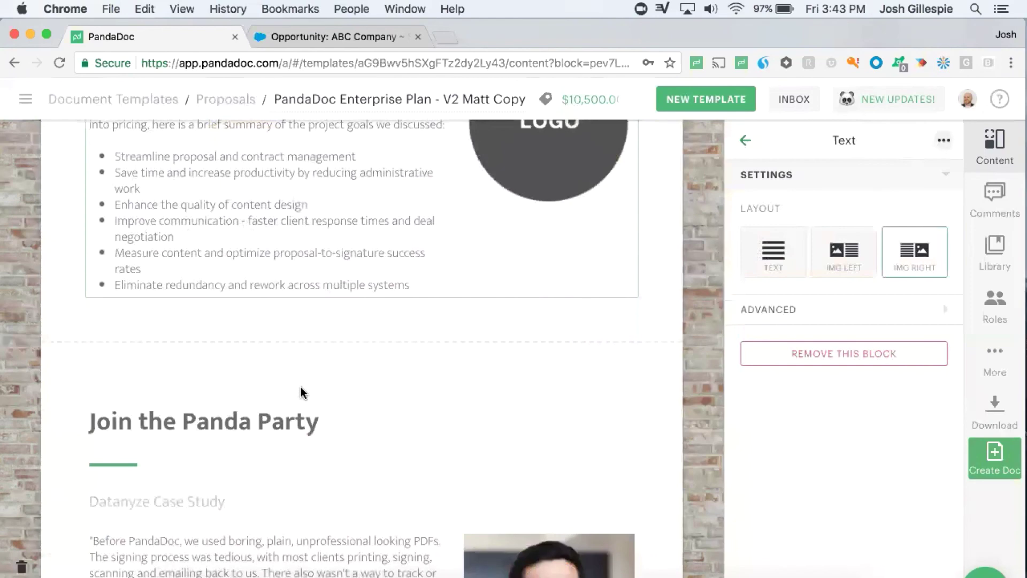
pyautogui.scroll(-4, 300, 389)
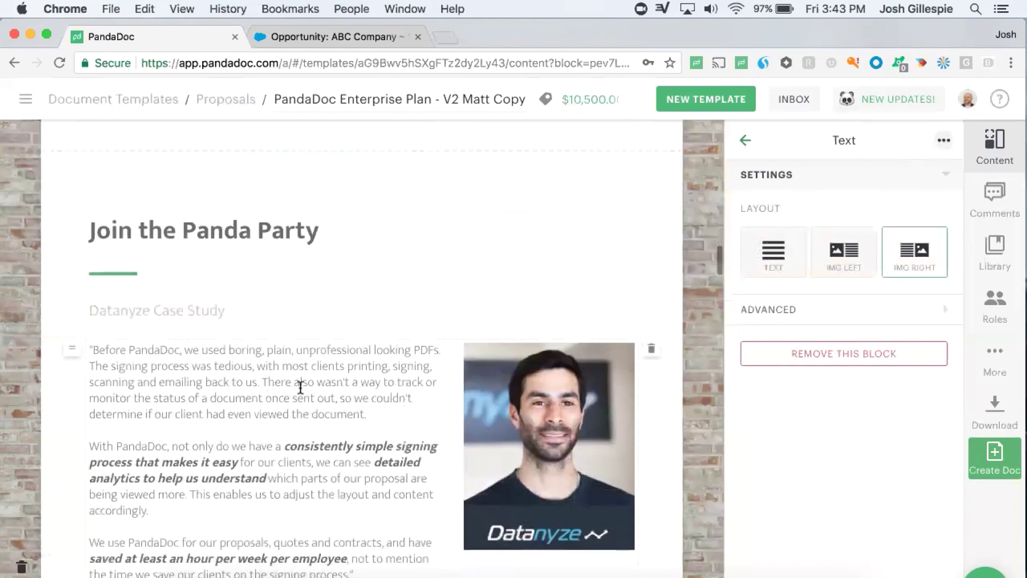
pyautogui.scroll(-1, 300, 387)
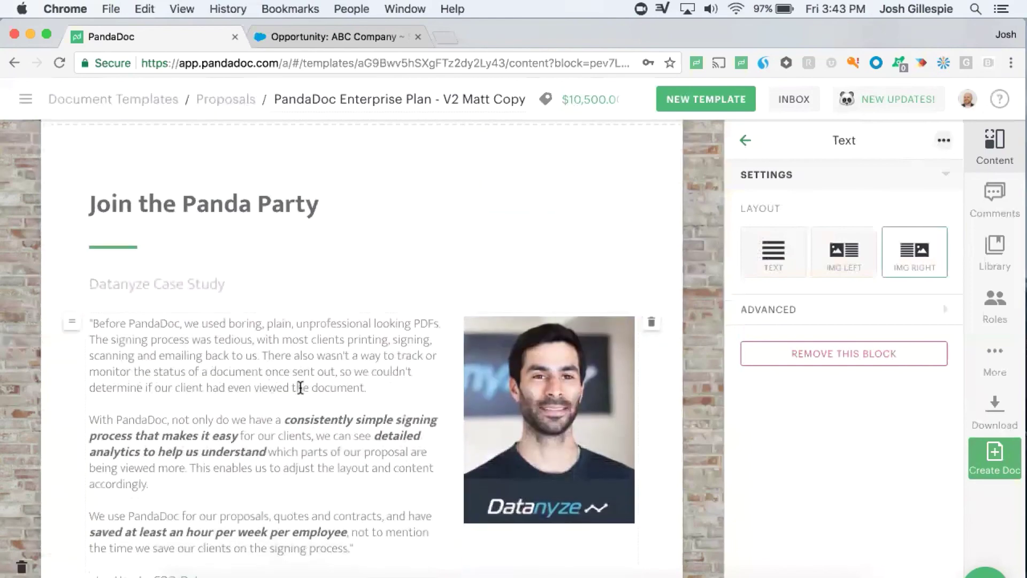
pyautogui.scroll(-2, 300, 388)
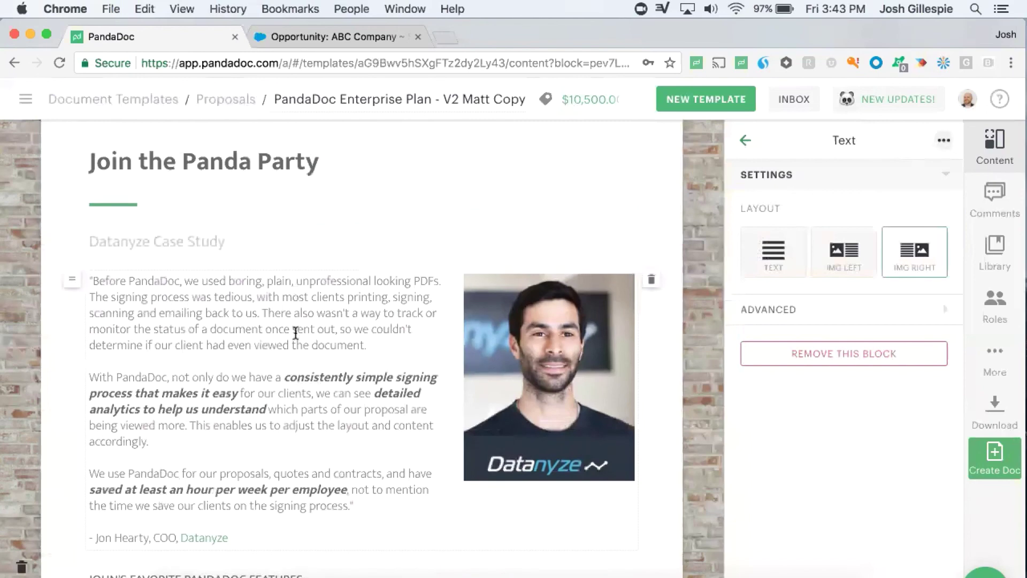
pyautogui.scroll(-5, 305, 345)
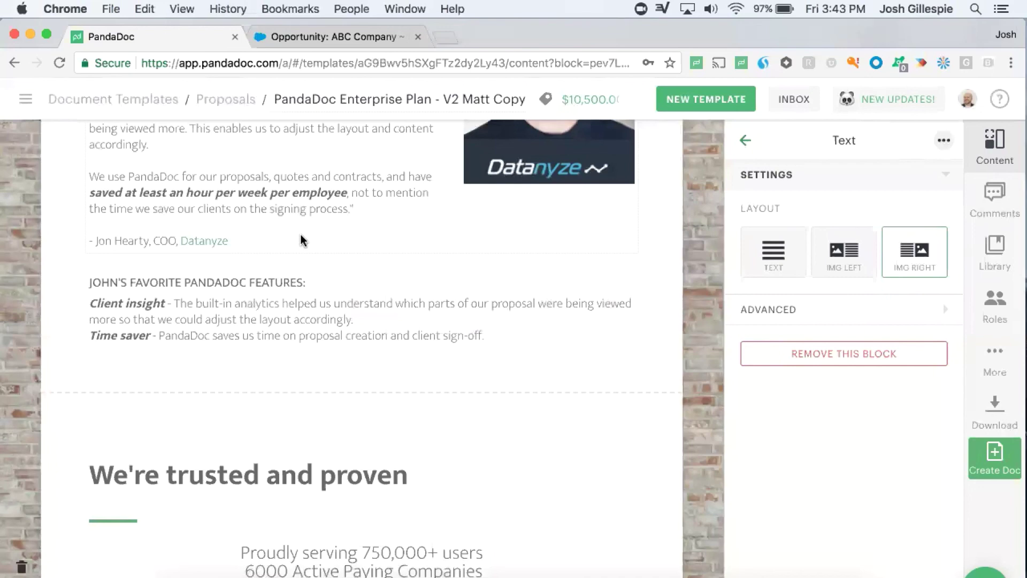
pyautogui.scroll(-5, 301, 240)
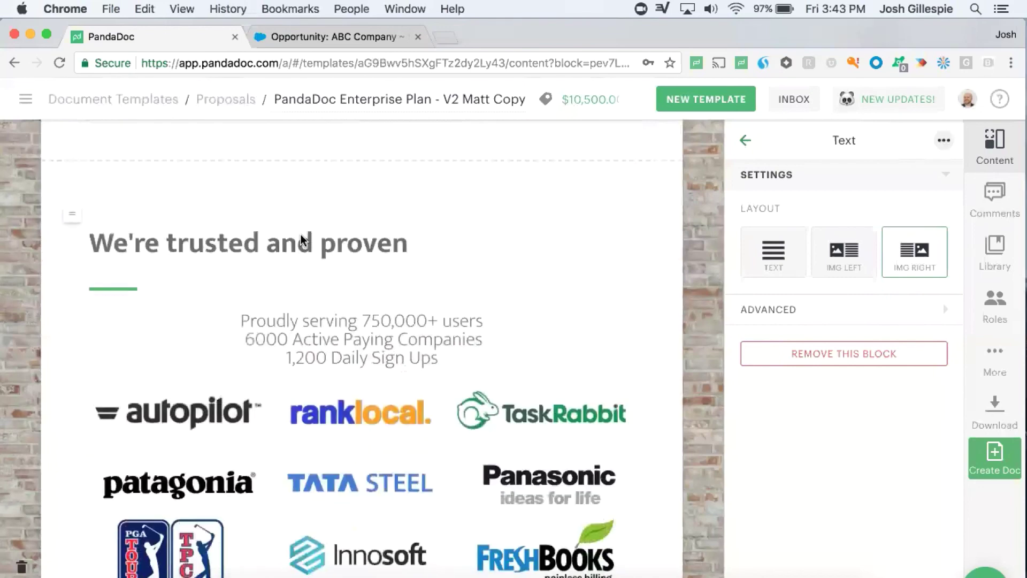
pyautogui.scroll(-2, 301, 240)
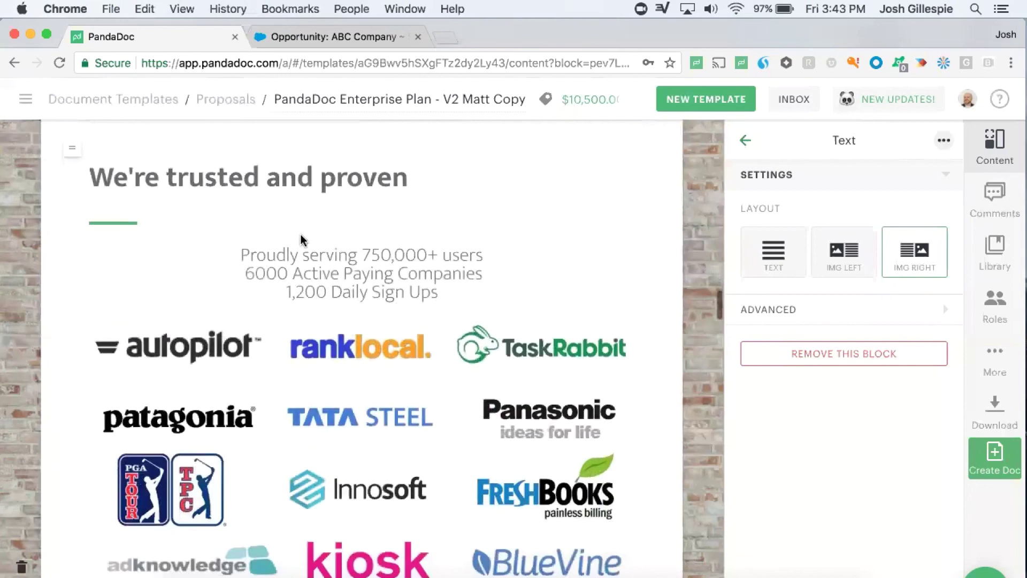
# Step: Browse the content library's block folders and insert the Avitus Group testimonial from Testimonials/Reviews above the Datanyze Case Study
pyautogui.click(990, 247)
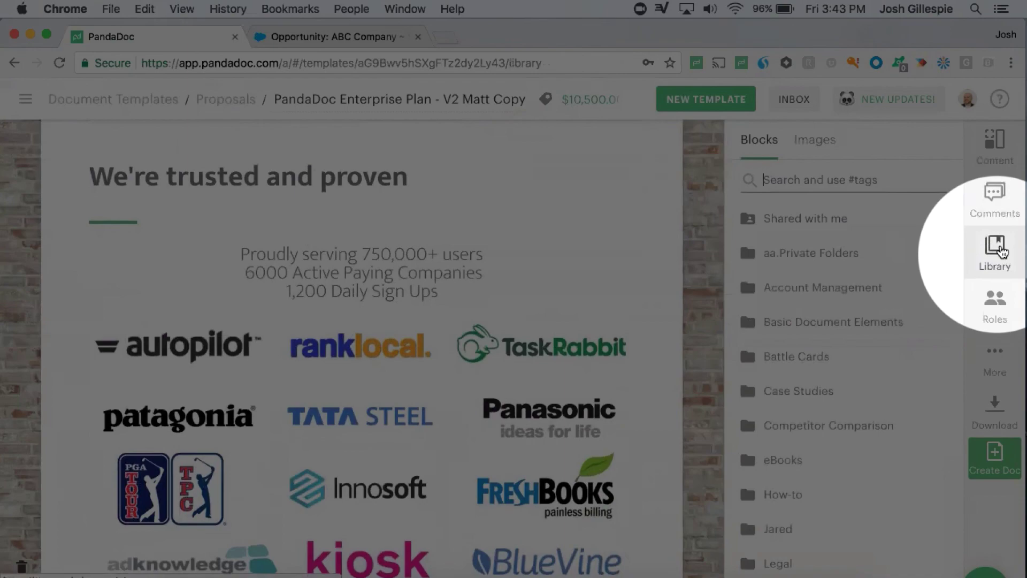
pyautogui.scroll(-5, 791, 280)
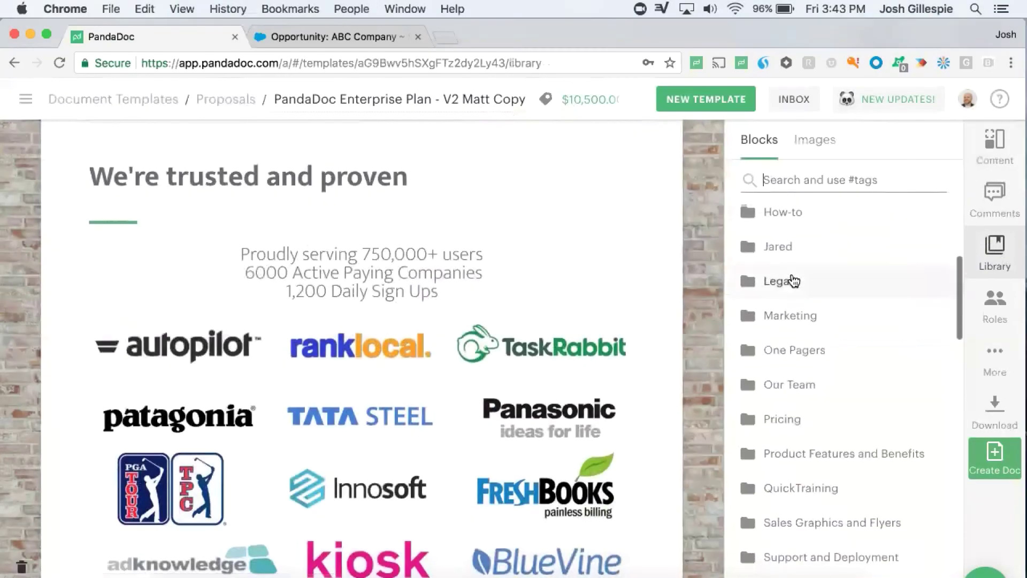
pyautogui.scroll(-2, 792, 280)
pyautogui.scroll(10, 497, 321)
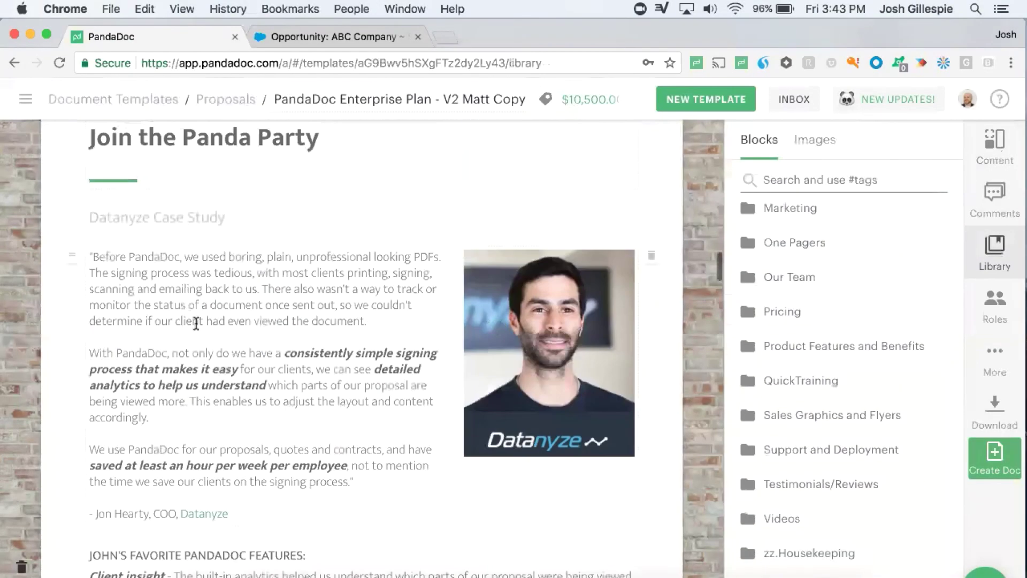
pyautogui.scroll(-1, 261, 314)
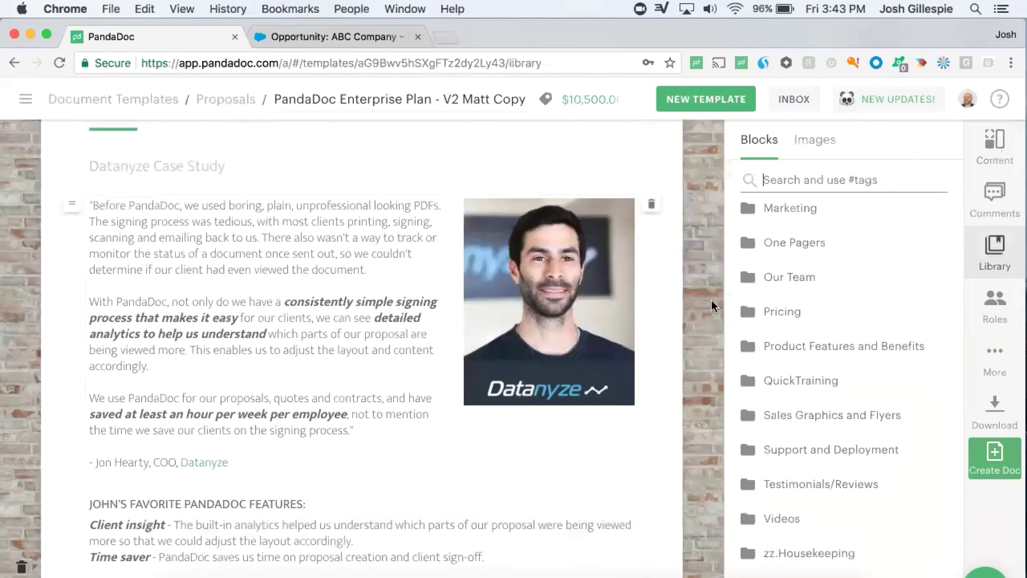
pyautogui.scroll(-3, 805, 335)
pyautogui.click(801, 328)
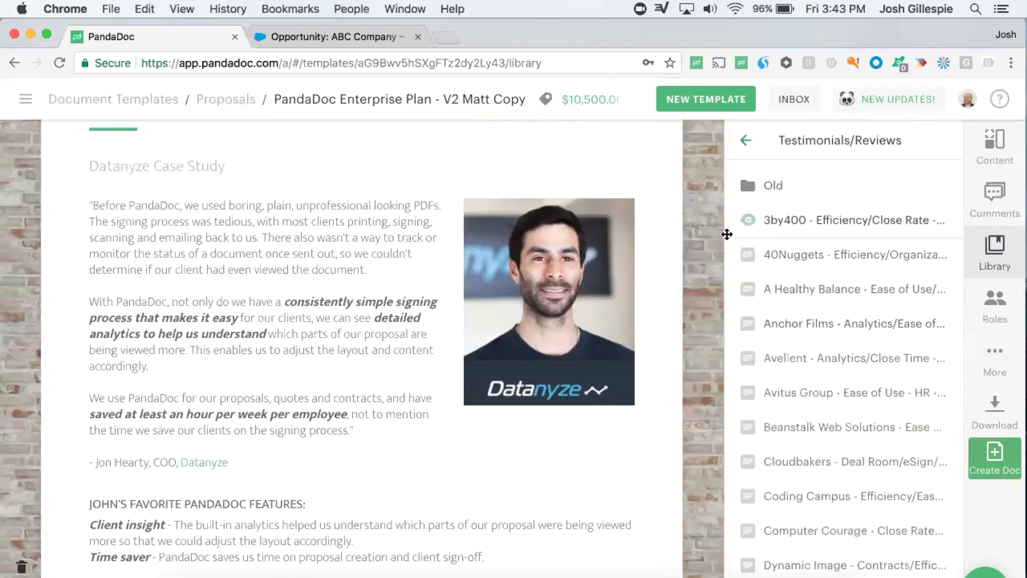
pyautogui.moveTo(746, 328)
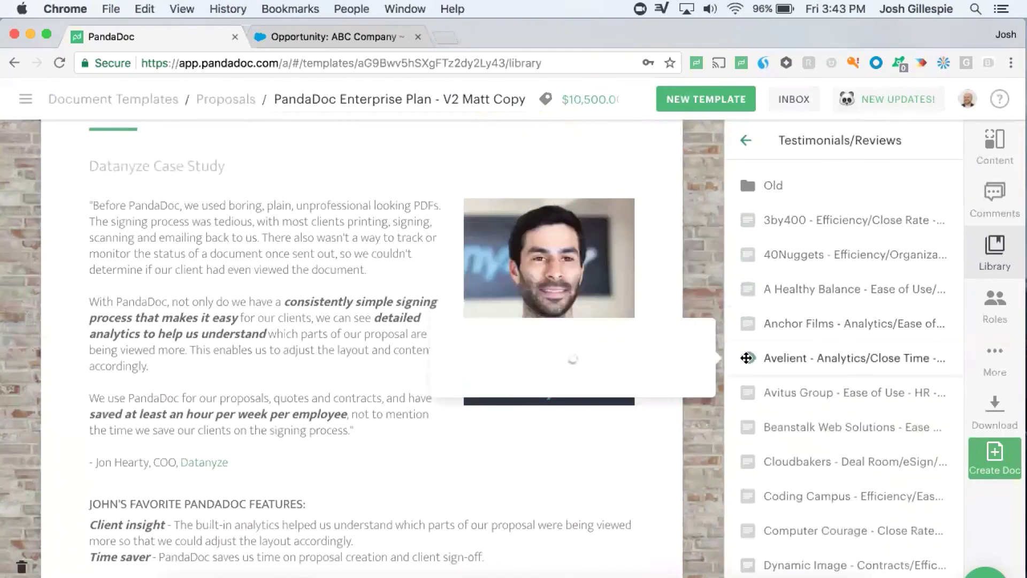
pyautogui.moveTo(746, 358)
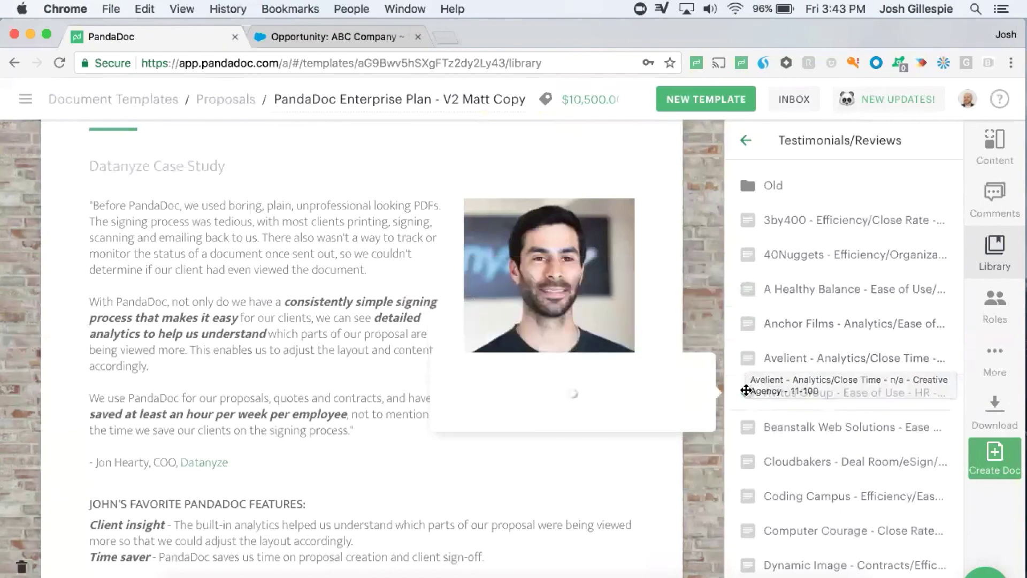
pyautogui.moveTo(746, 390)
pyautogui.moveTo(810, 386); pyautogui.dragTo(474, 172)
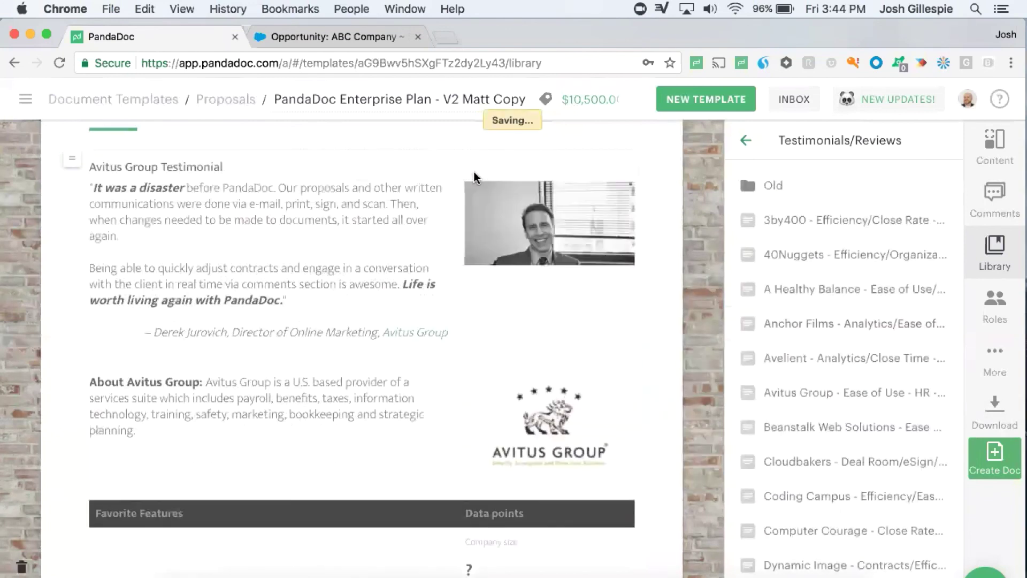
# Step: Remove the Avitus Group testimonial's blocks from the "Join the Panda Party" page, including its features table, quote and heading
pyautogui.scroll(-5, 376, 324)
pyautogui.scroll(3, 376, 324)
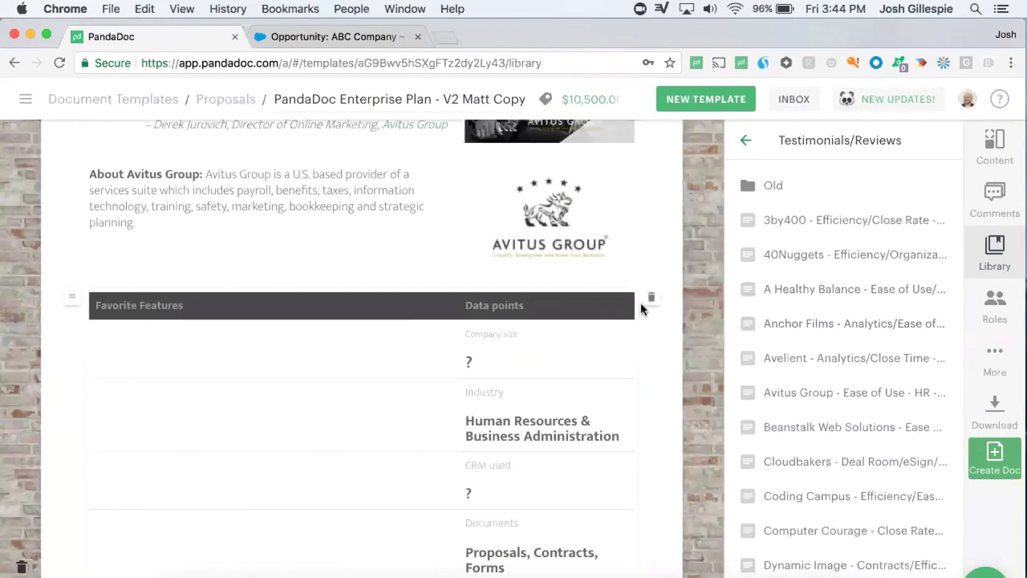
pyautogui.click(651, 299)
pyautogui.click(650, 299)
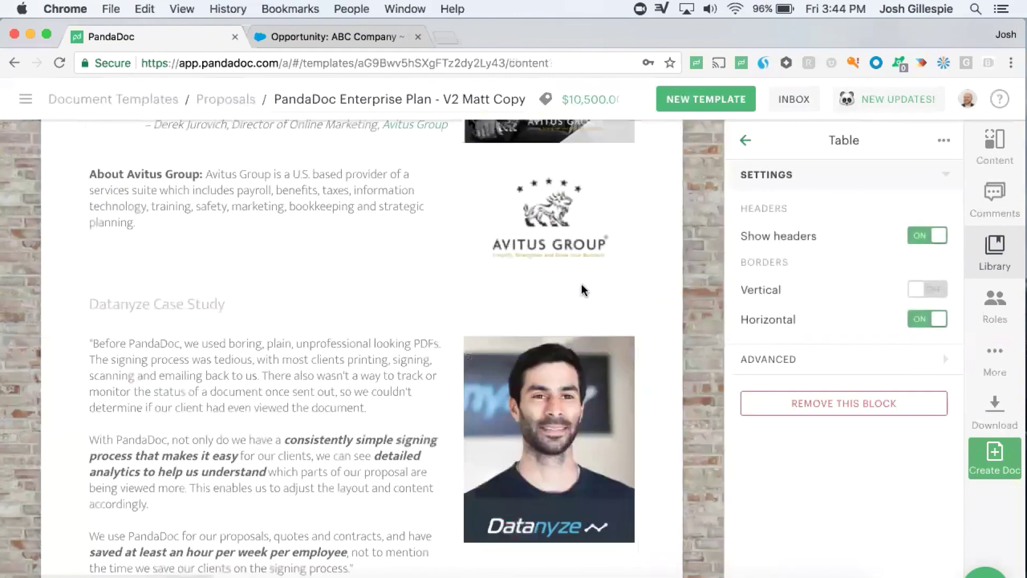
pyautogui.scroll(6, 582, 284)
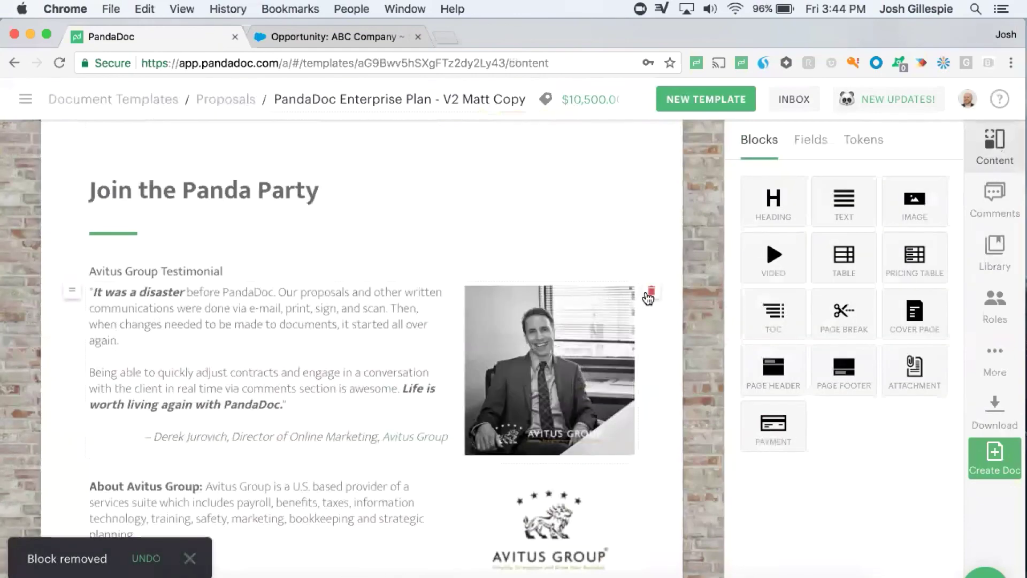
pyautogui.click(650, 292)
pyautogui.click(646, 292)
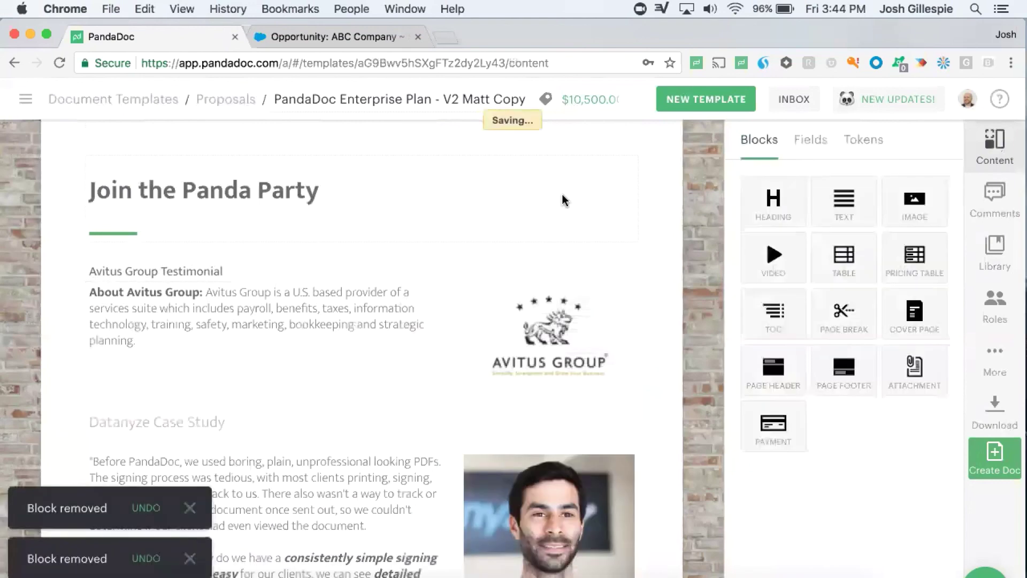
pyautogui.click(653, 264)
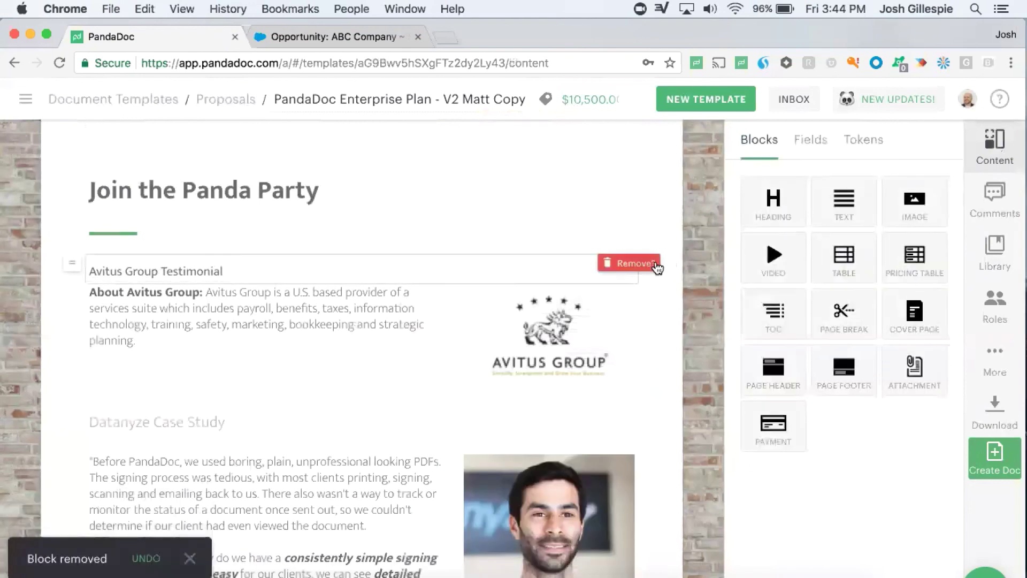
pyautogui.click(648, 267)
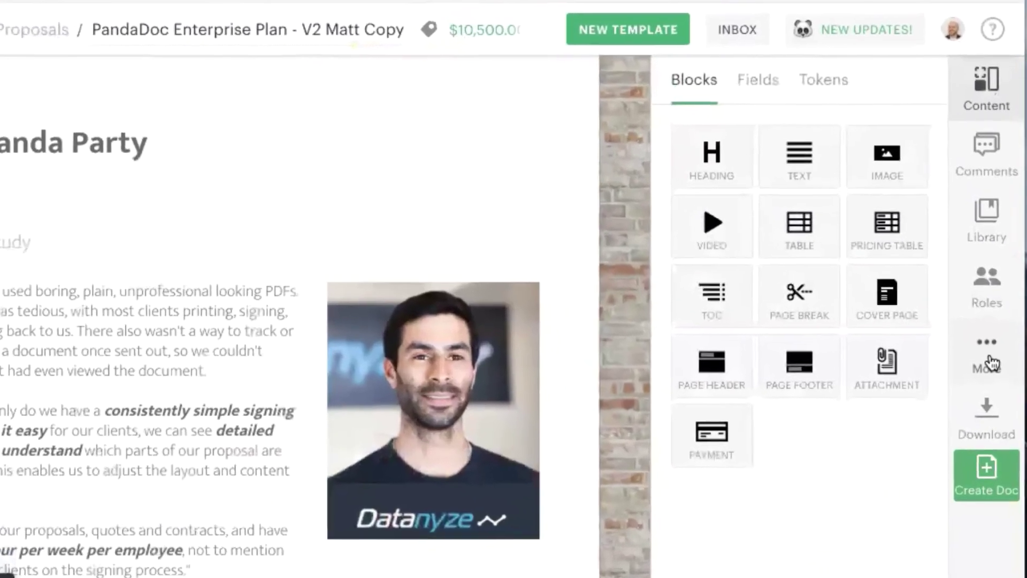
# Step: Review the template's Initiator, PandaDoc and Implementation roles and turn on Signing Order
pyautogui.click(998, 368)
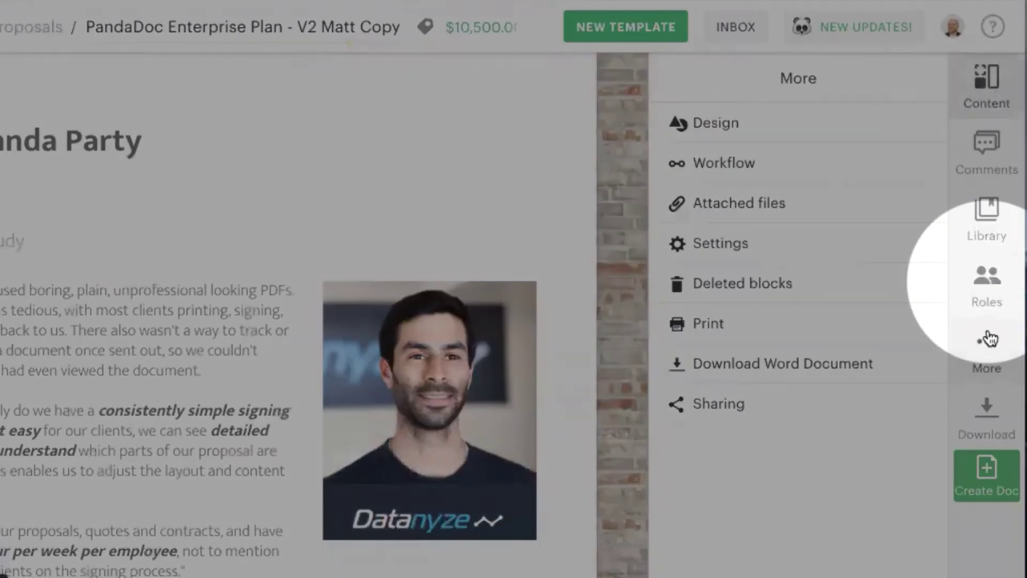
pyautogui.click(997, 299)
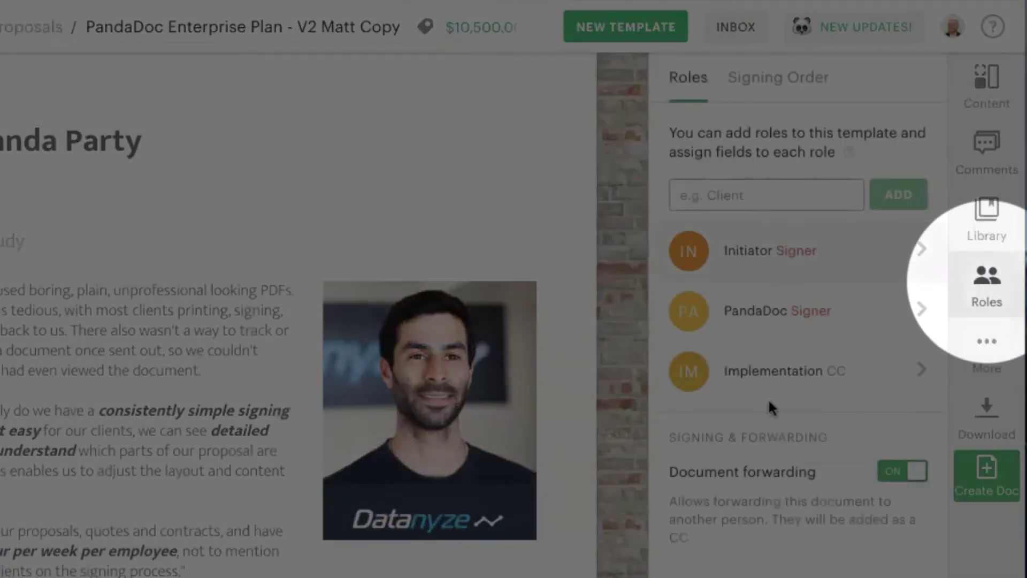
pyautogui.scroll(-1, 751, 270)
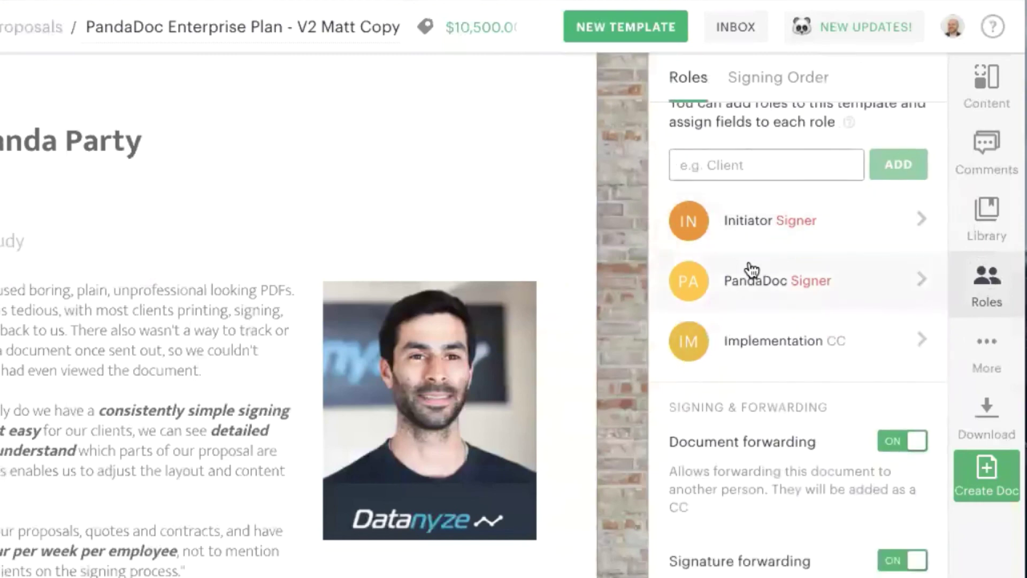
pyautogui.scroll(1, 751, 270)
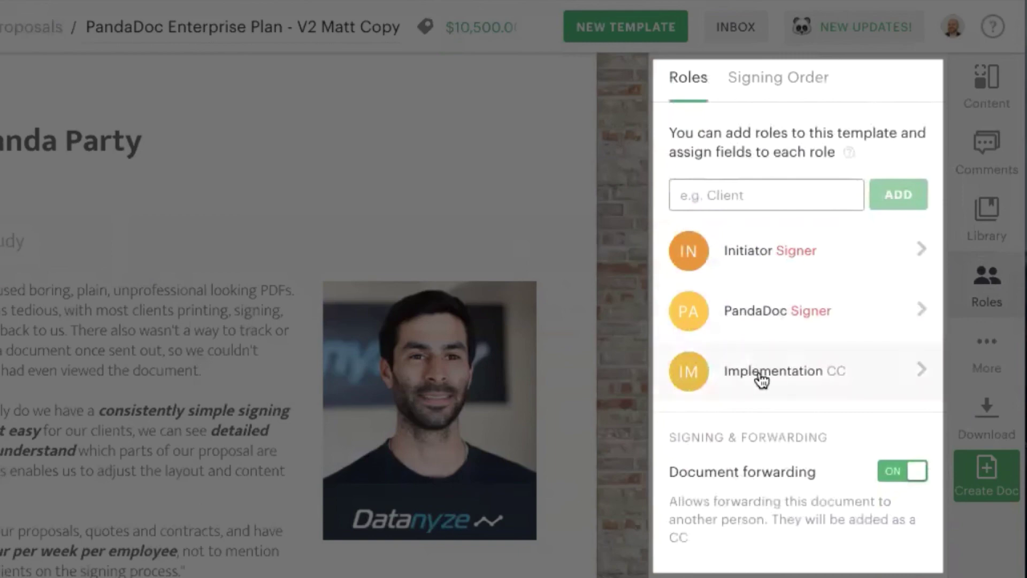
pyautogui.click(780, 92)
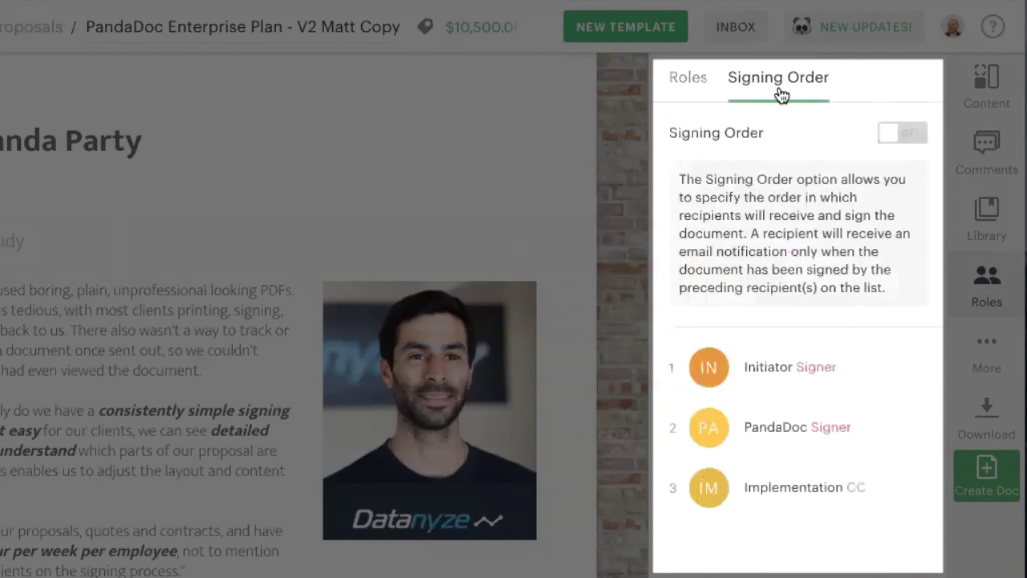
pyautogui.click(901, 132)
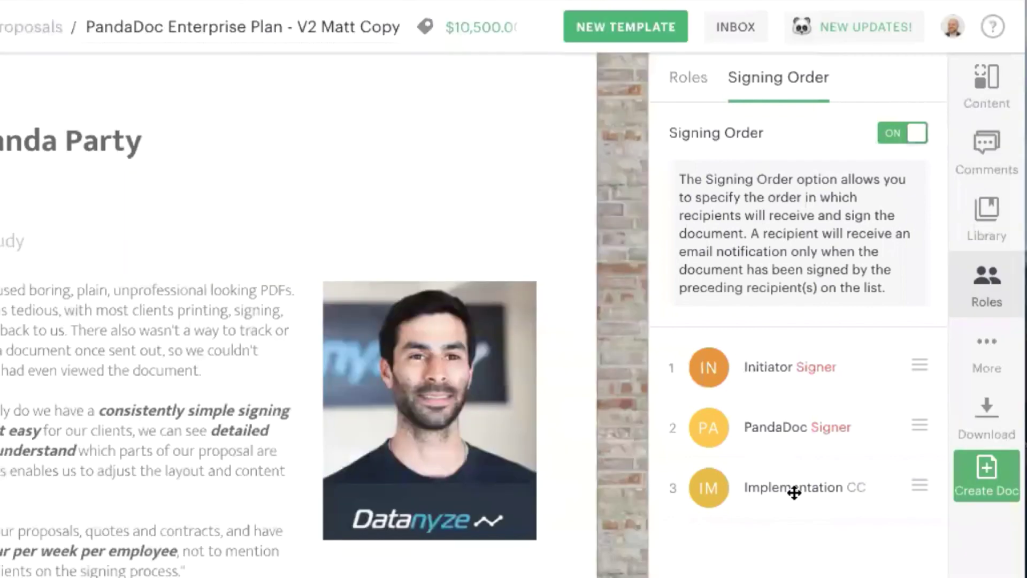
# Step: Check the signing and forwarding settings below the roles and open the list of additional template options
pyautogui.click(692, 90)
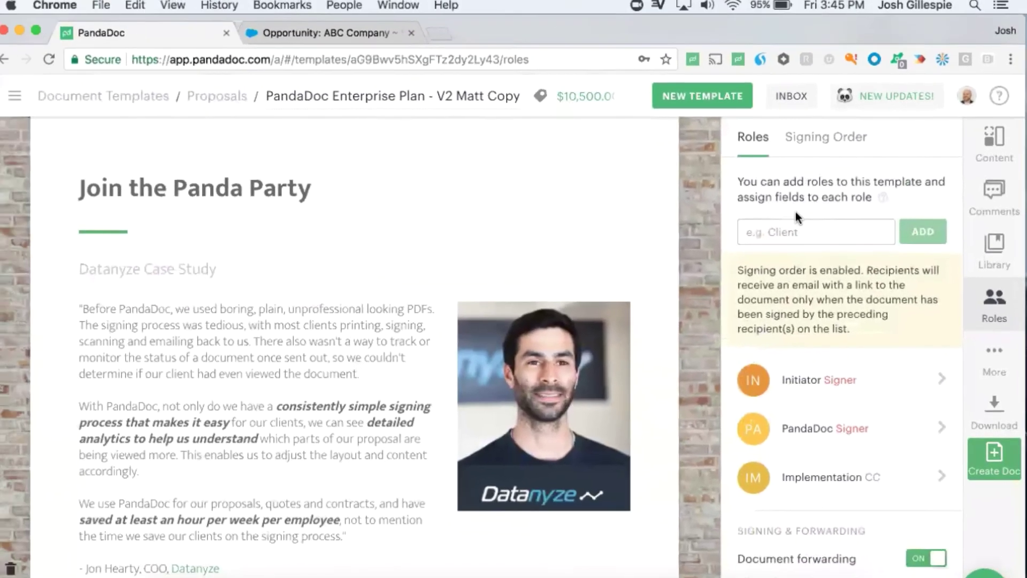
pyautogui.scroll(-3, 738, 167)
pyautogui.click(994, 250)
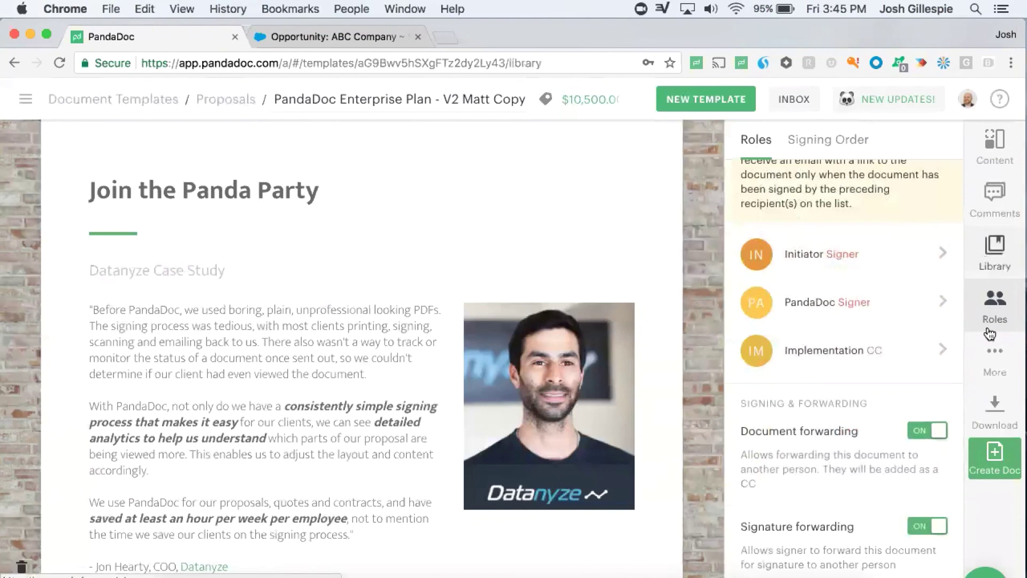
pyautogui.click(989, 361)
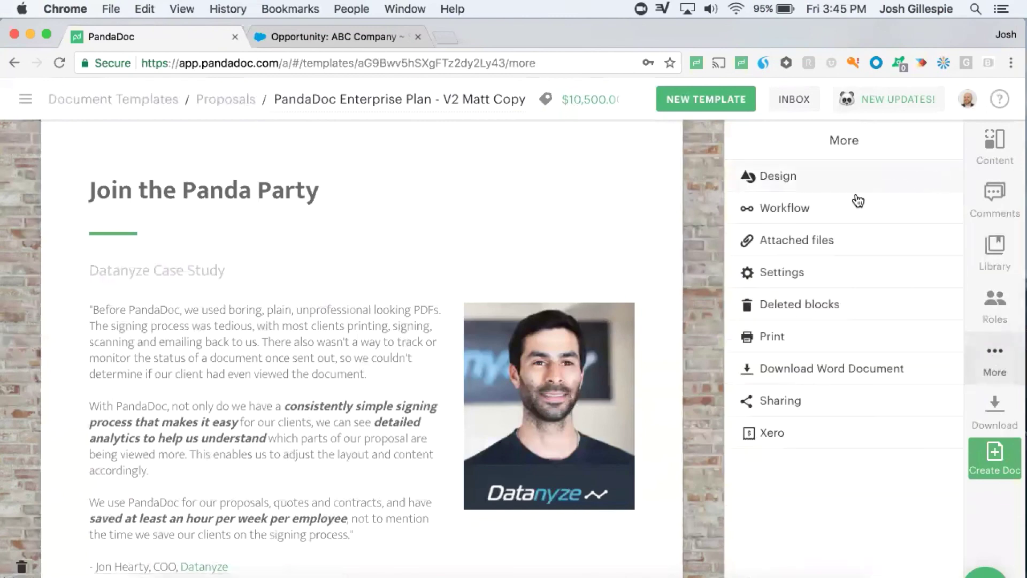
# Step: Turn on the Approved stage in the template's workflow and enable the approval order
pyautogui.click(850, 204)
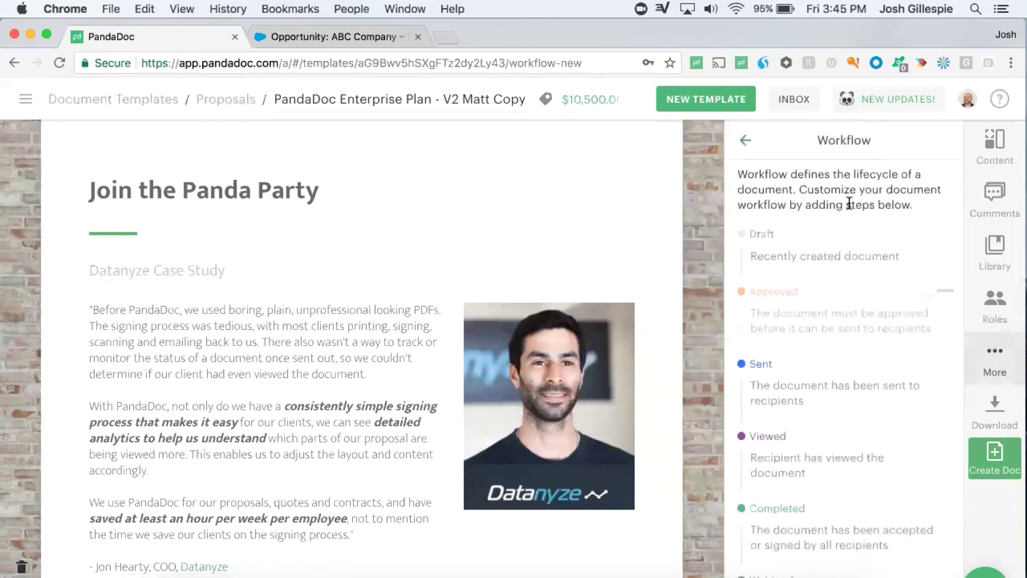
pyautogui.click(929, 300)
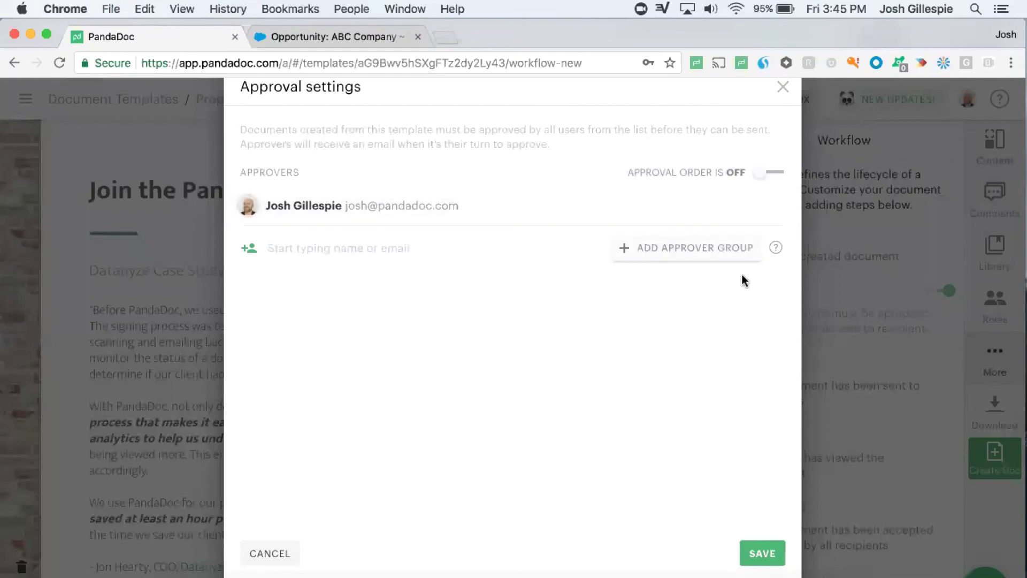
pyautogui.click(768, 173)
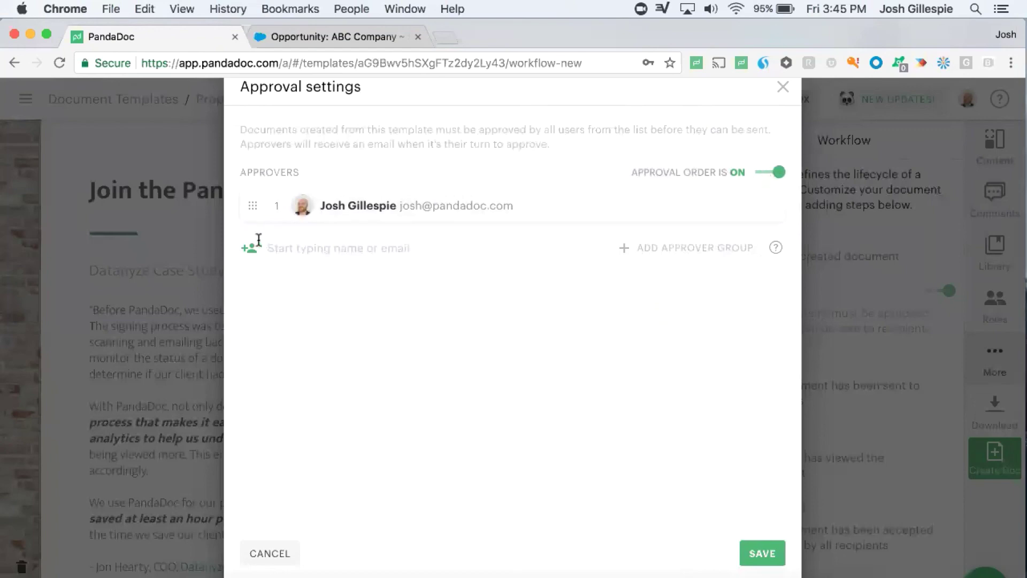
# Step: Add a colleague as approver in first place, then add an approver group and move it up the approval order
pyautogui.click(282, 255)
pyautogui.write('beth')
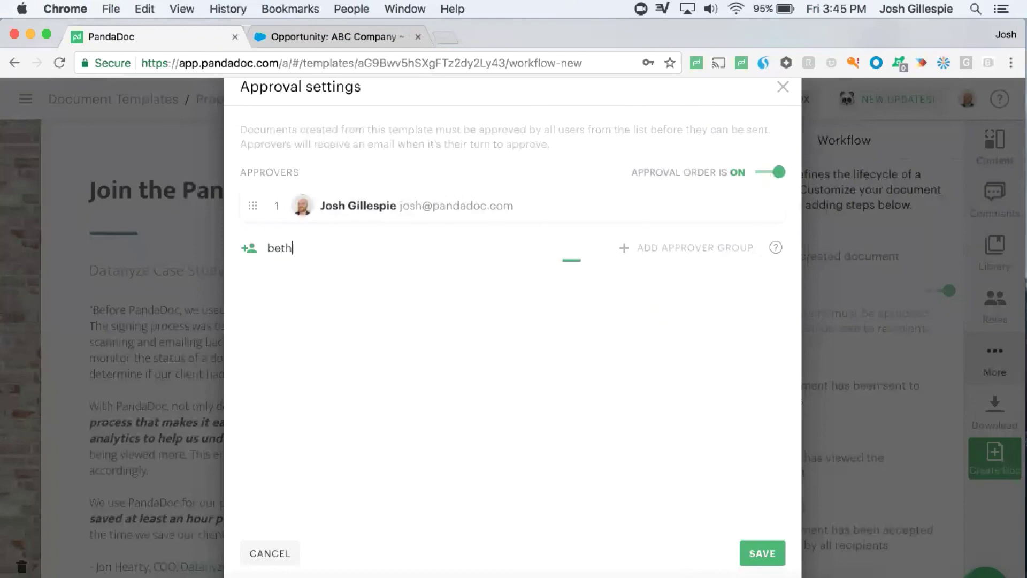
pyautogui.click(289, 315)
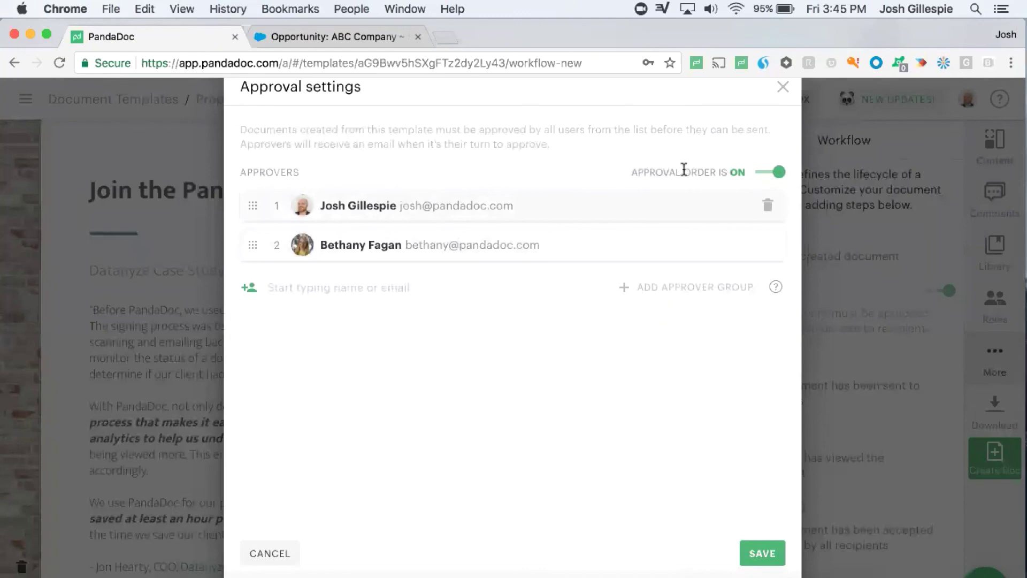
pyautogui.moveTo(252, 245); pyautogui.dragTo(250, 201)
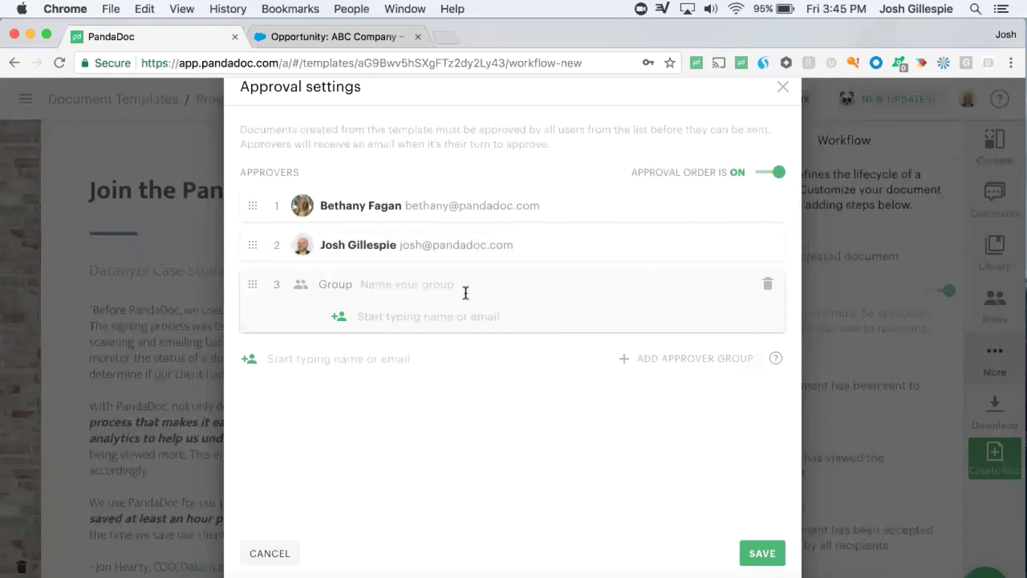
pyautogui.moveTo(252, 285); pyautogui.dragTo(257, 231)
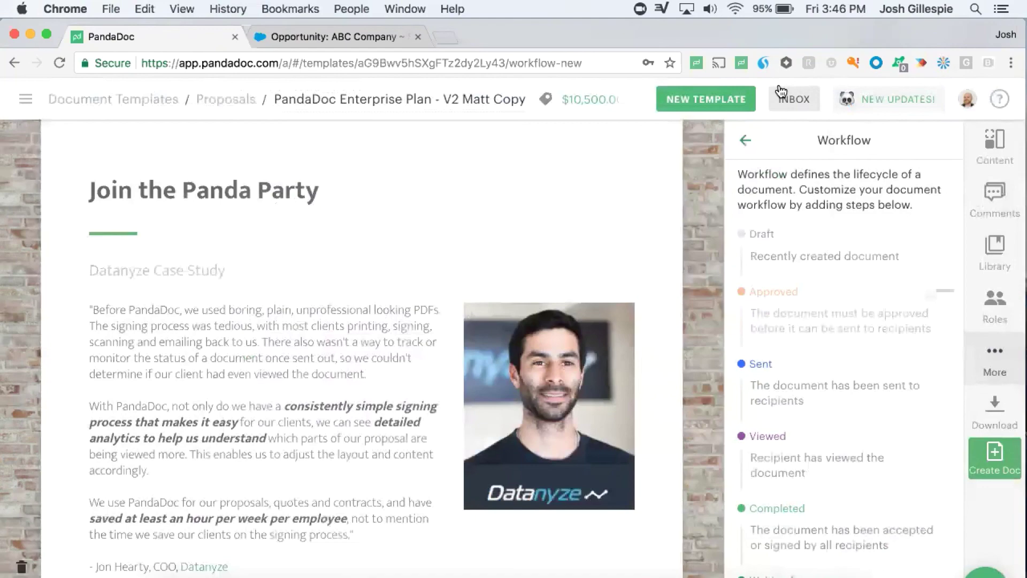
# Step: Go back to the dashboard and create a new document from the "PandaDoc Enterprise Plan - V2 Matt Copy" template
pyautogui.scroll(-10, 297, 293)
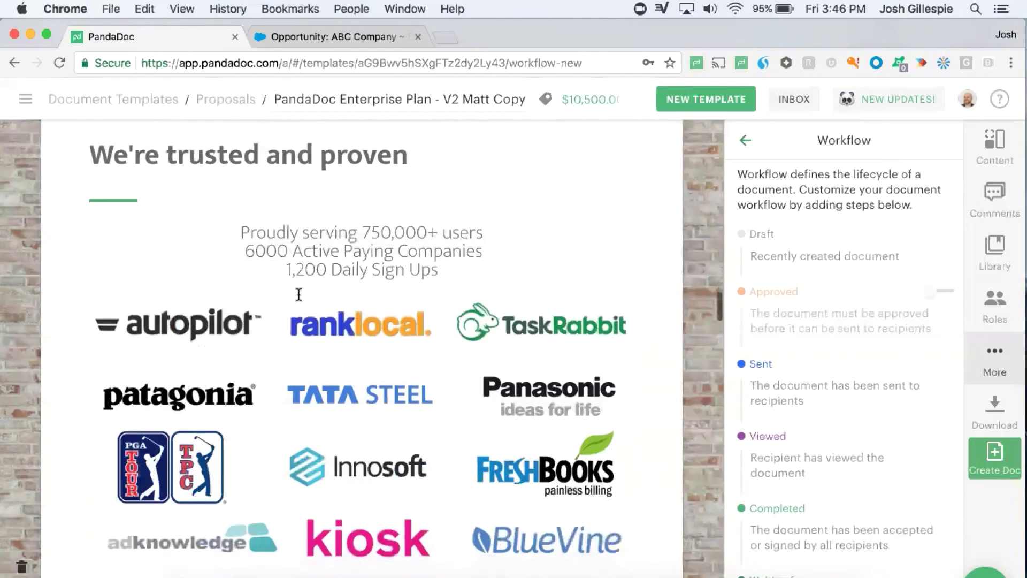
pyautogui.scroll(-12, 298, 293)
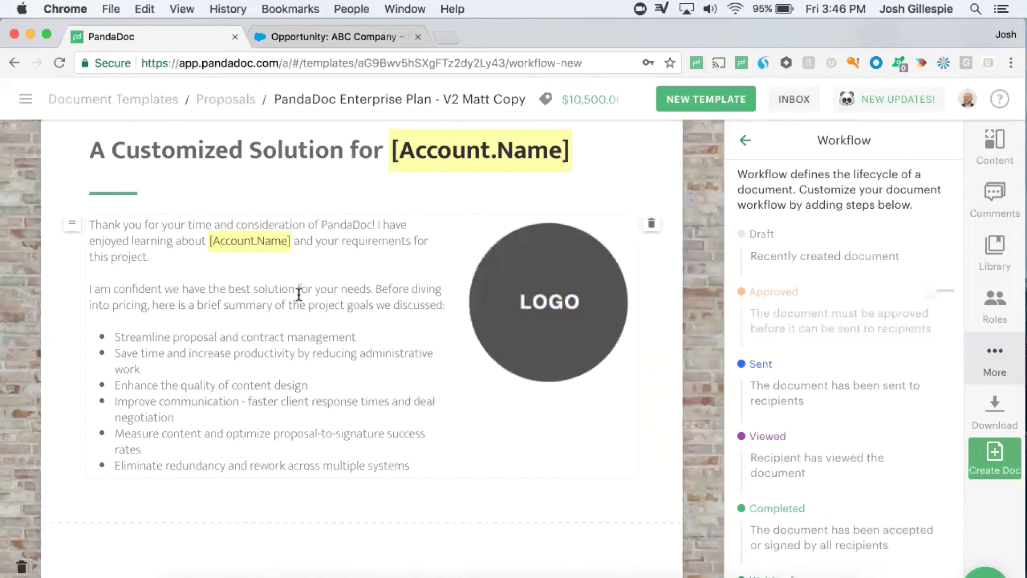
pyautogui.click(25, 99)
pyautogui.click(37, 149)
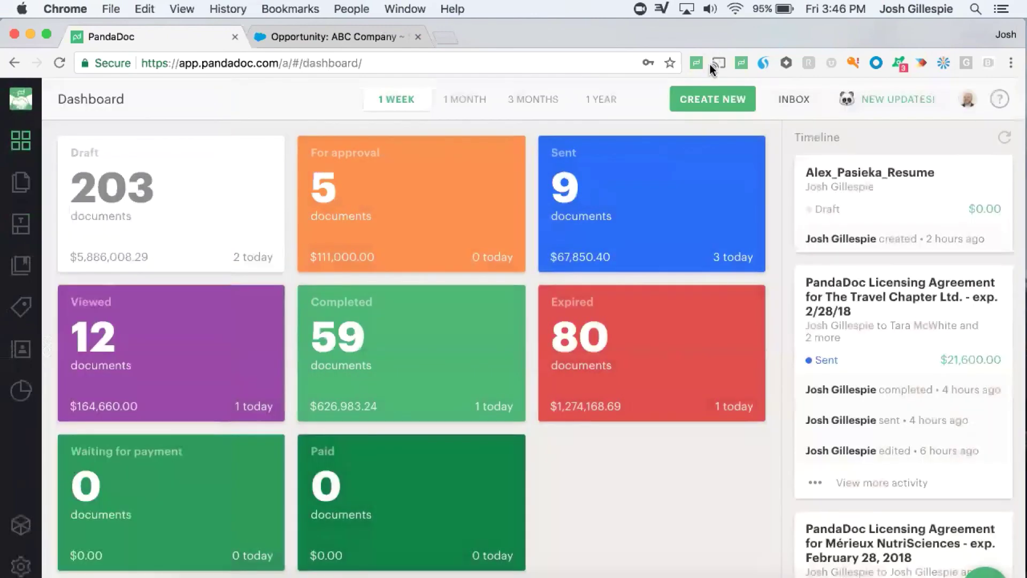
pyautogui.click(700, 107)
pyautogui.click(695, 130)
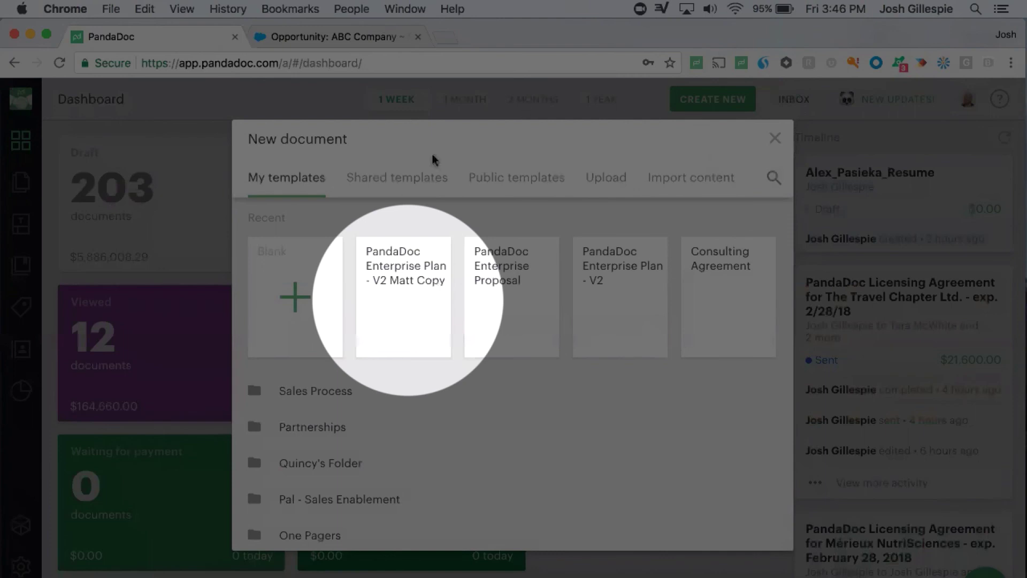
pyautogui.click(378, 298)
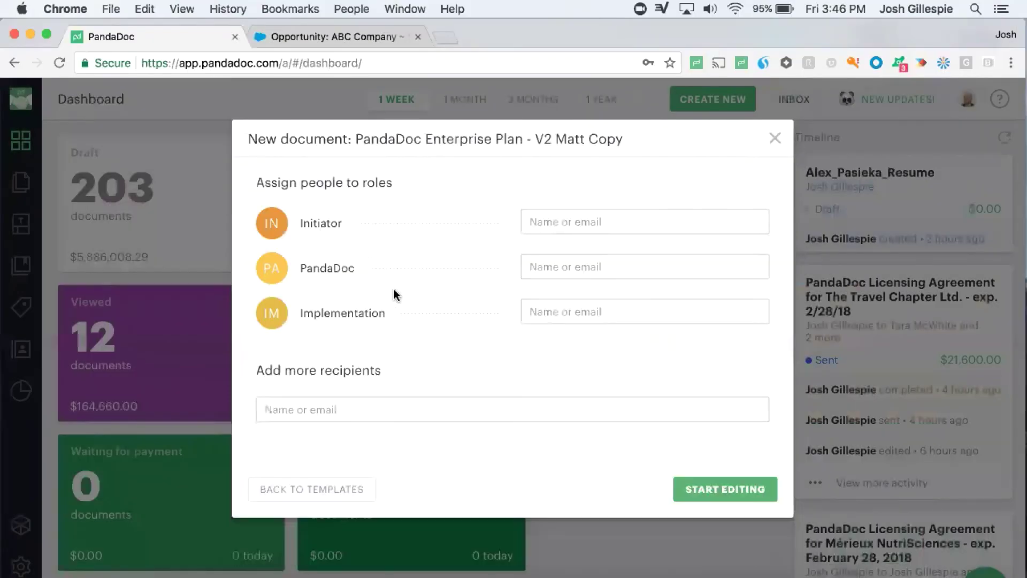
# Step: Assign a colleague to the new document's Initiator role and yourself to the PandaDoc role
pyautogui.click(560, 217)
pyautogui.write('bethan')
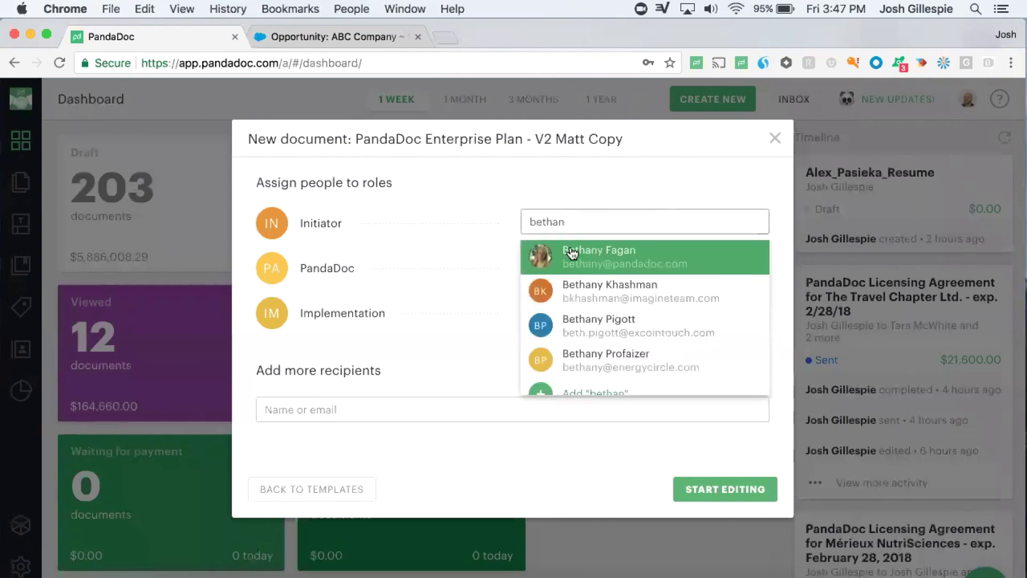
pyautogui.click(572, 253)
pyautogui.click(547, 267)
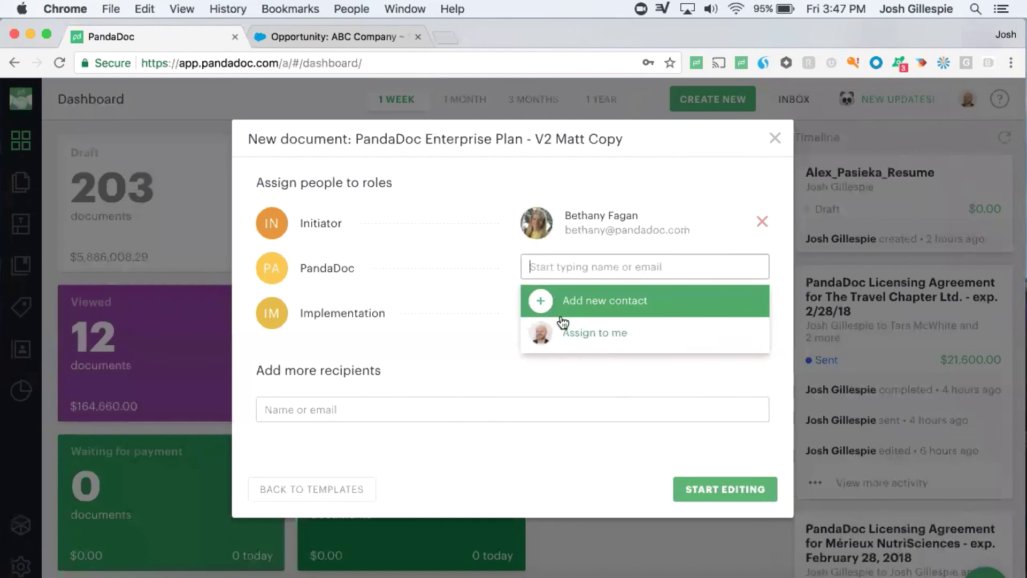
pyautogui.click(568, 333)
# Step: Assign another colleague to the Implementation role and start editing the document
pyautogui.click(570, 312)
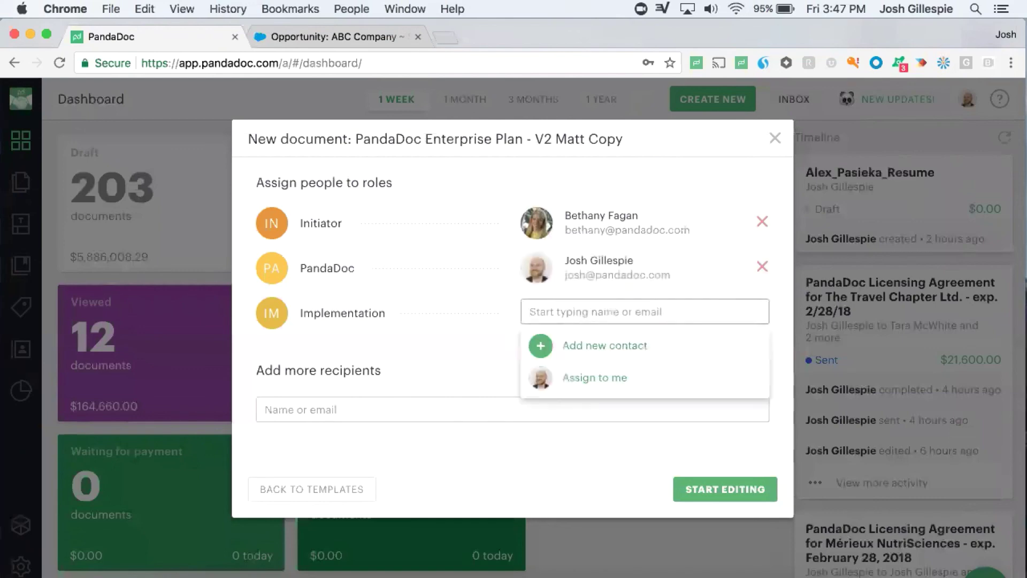
pyautogui.write('tara')
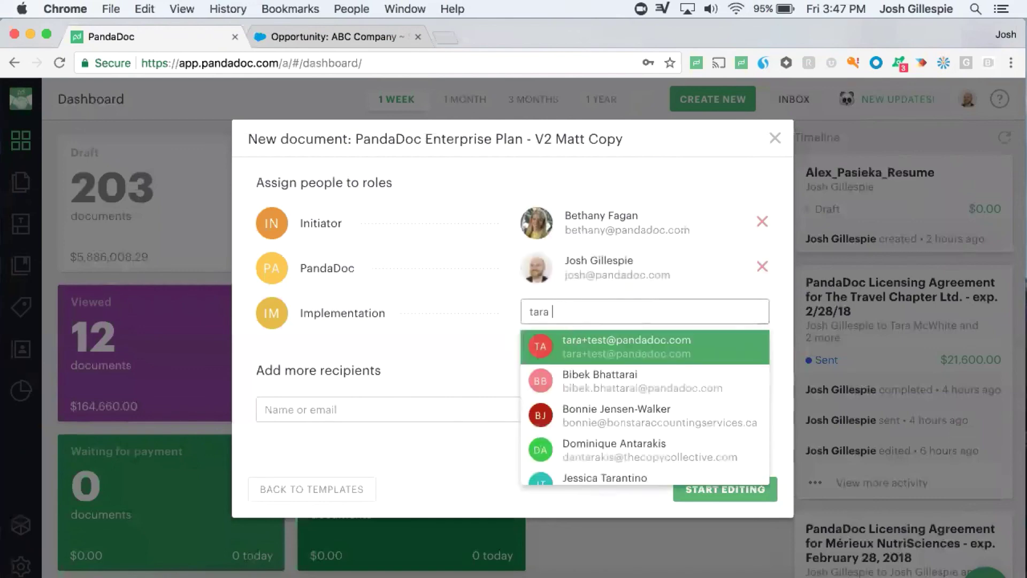
pyautogui.write(' mc')
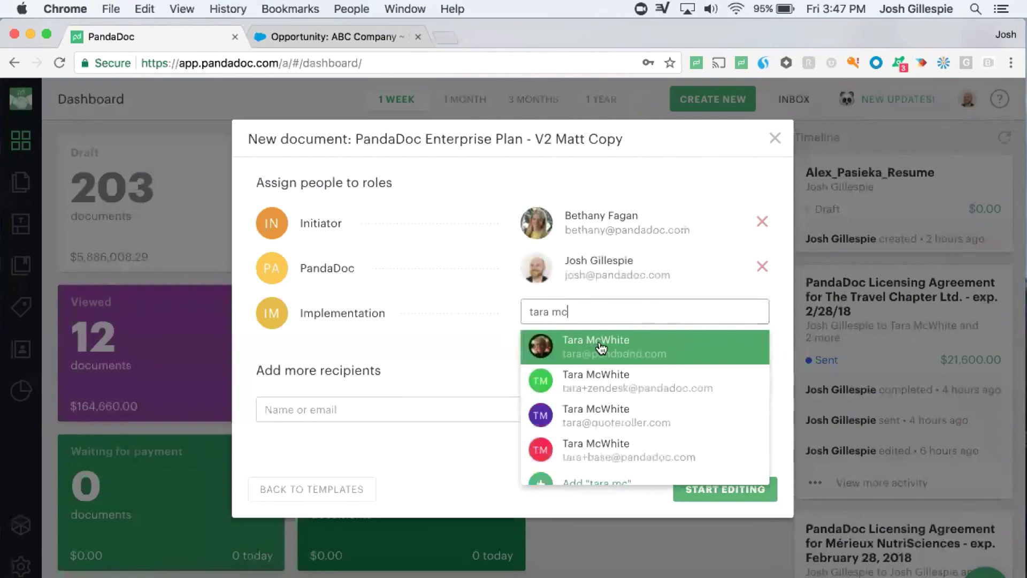
pyautogui.click(595, 348)
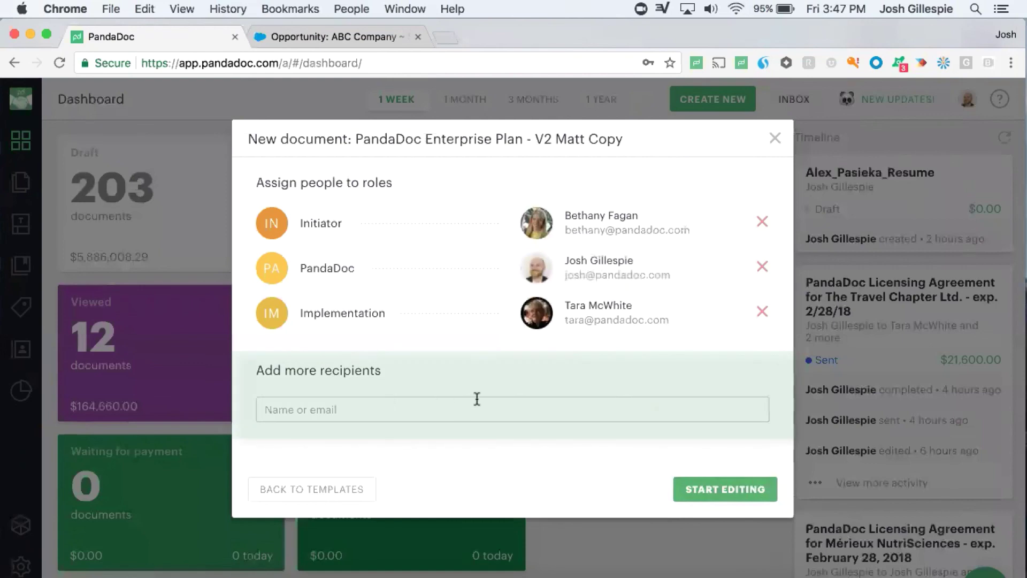
pyautogui.click(696, 488)
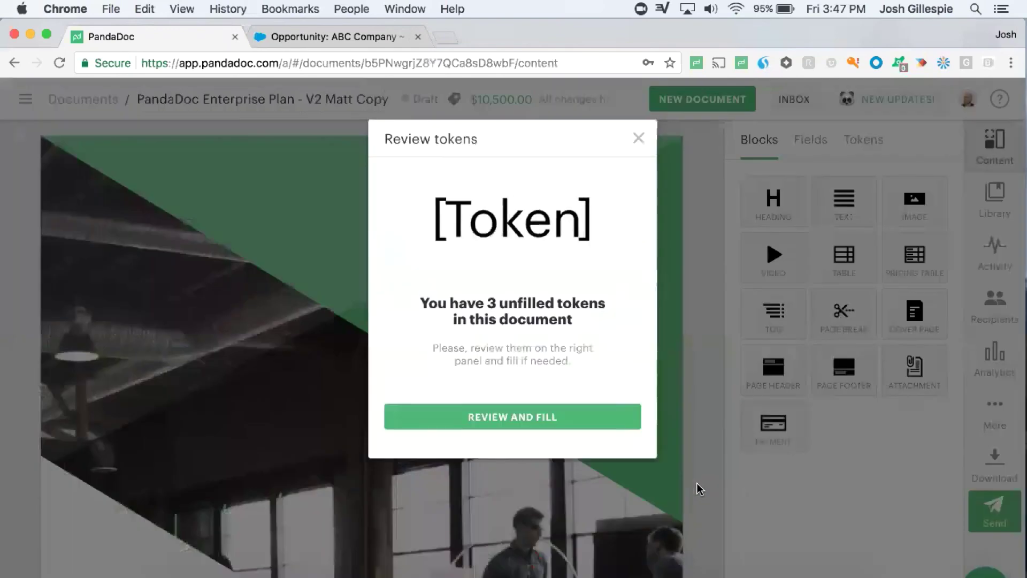
# Step: Review the document's unfilled tokens and set the Account.Name token to PandaDoc
pyautogui.click(542, 416)
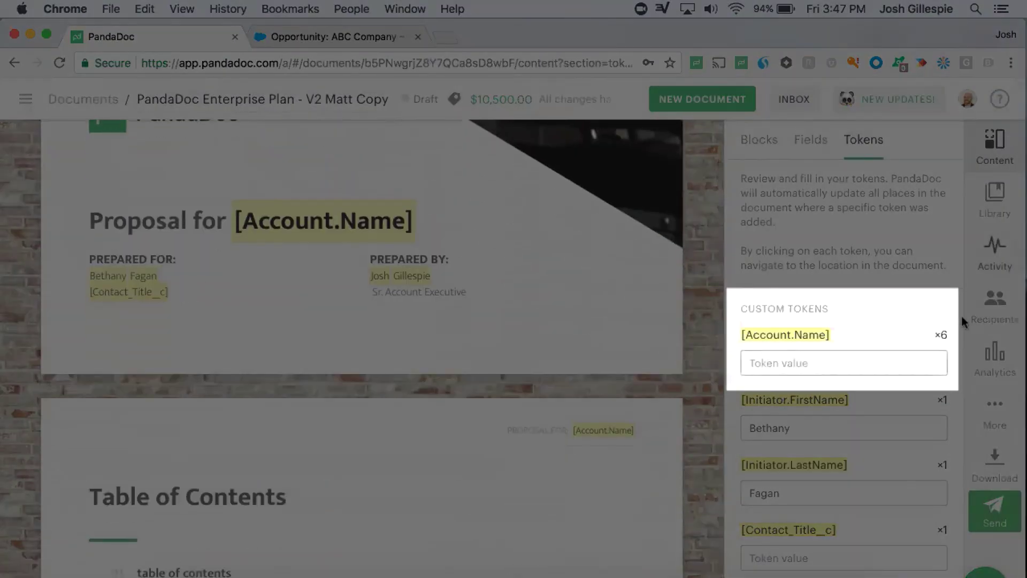
pyautogui.click(882, 356)
pyautogui.write('PandaDoc')
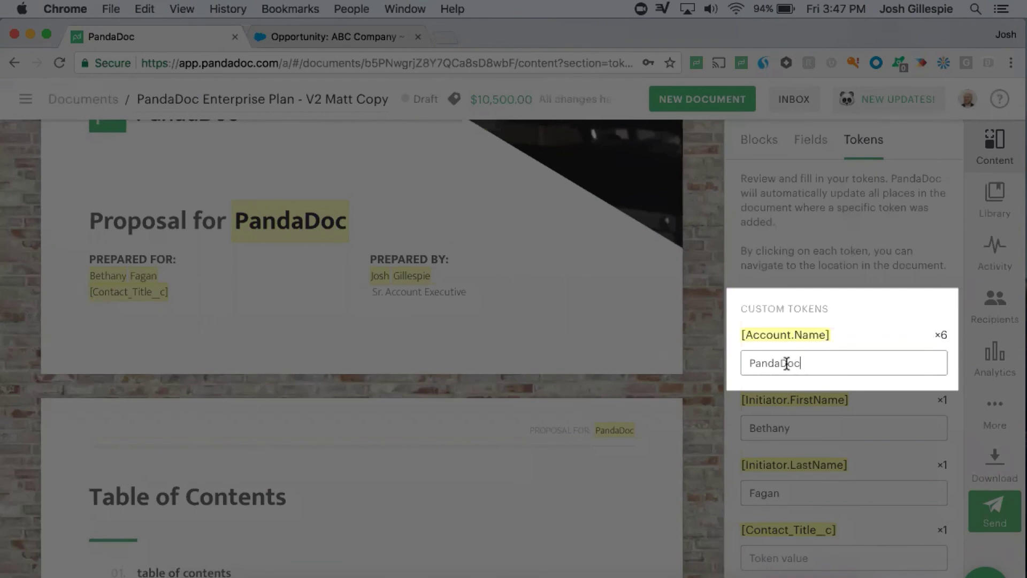
pyautogui.moveTo(948, 334); pyautogui.dragTo(935, 332)
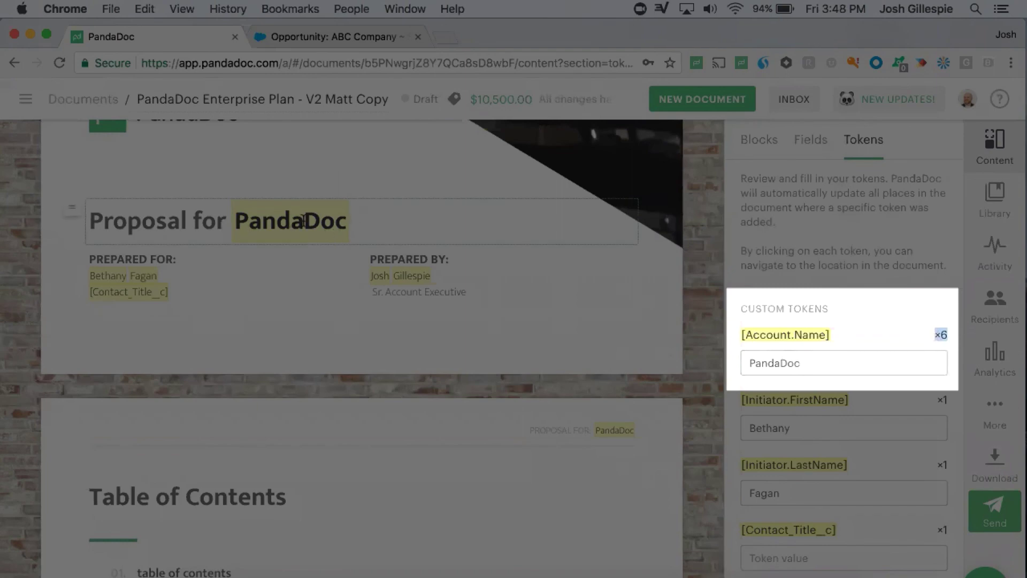
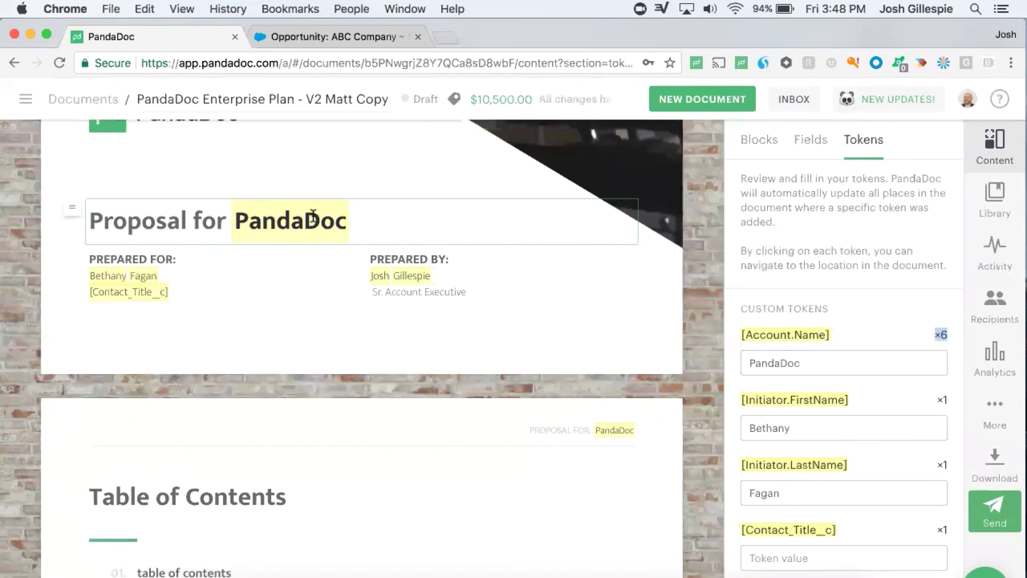
pyautogui.scroll(-4, 818, 368)
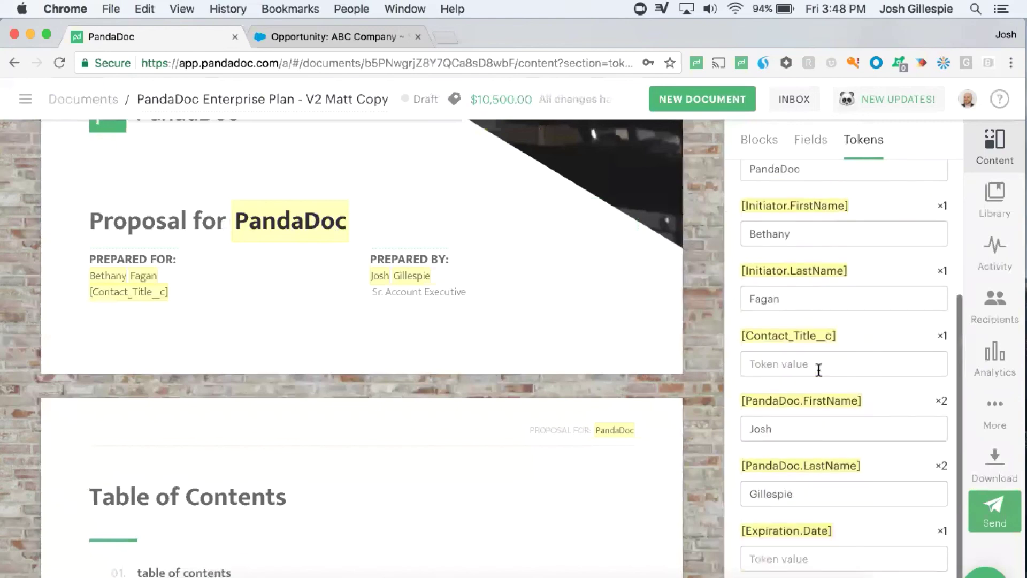
pyautogui.scroll(3, 817, 331)
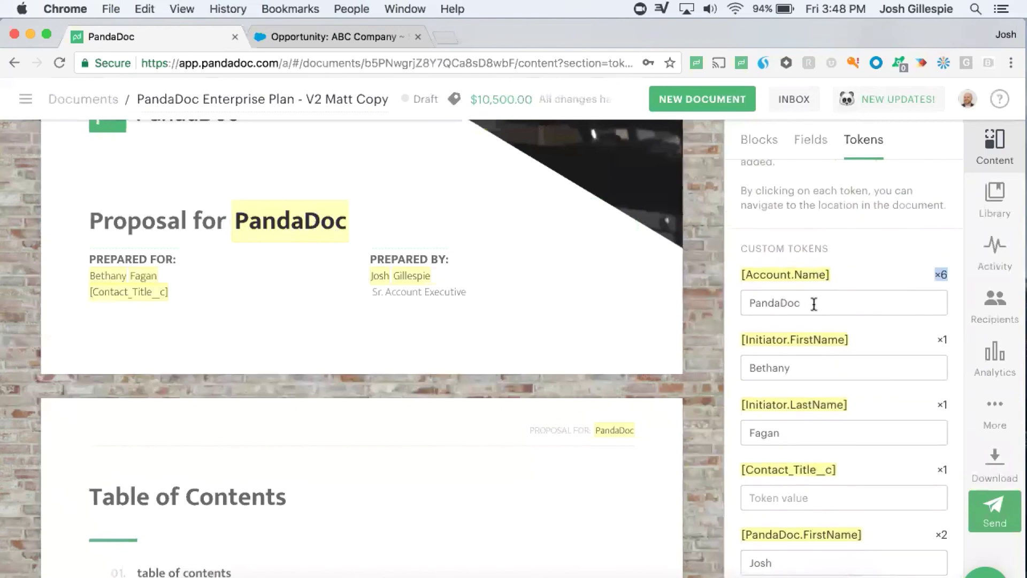
# Step: Switch to the ABC Company opportunity in Salesforce and open the Tokens list in the PandaDoc Documents settings
pyautogui.click(366, 30)
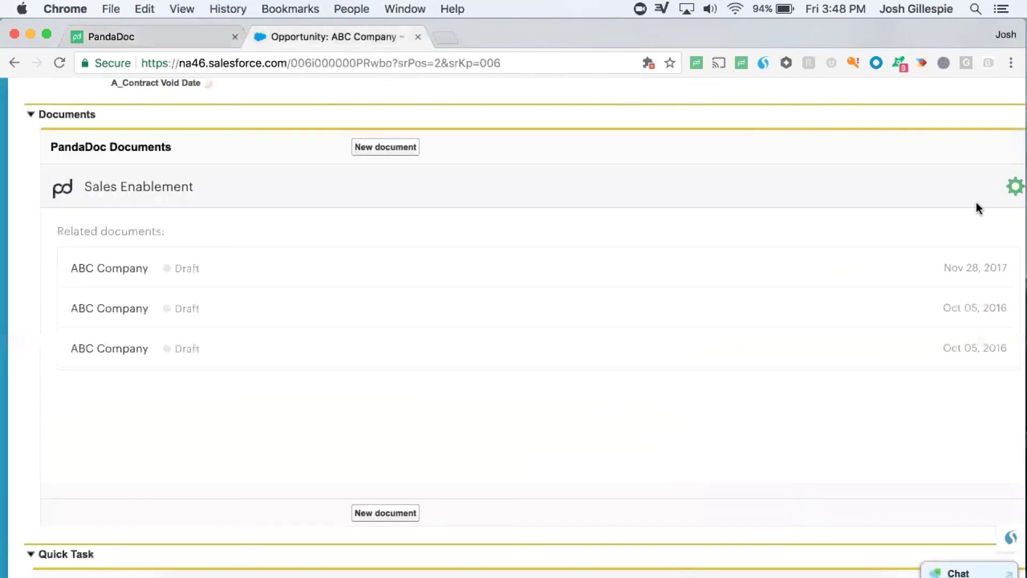
pyautogui.click(1009, 191)
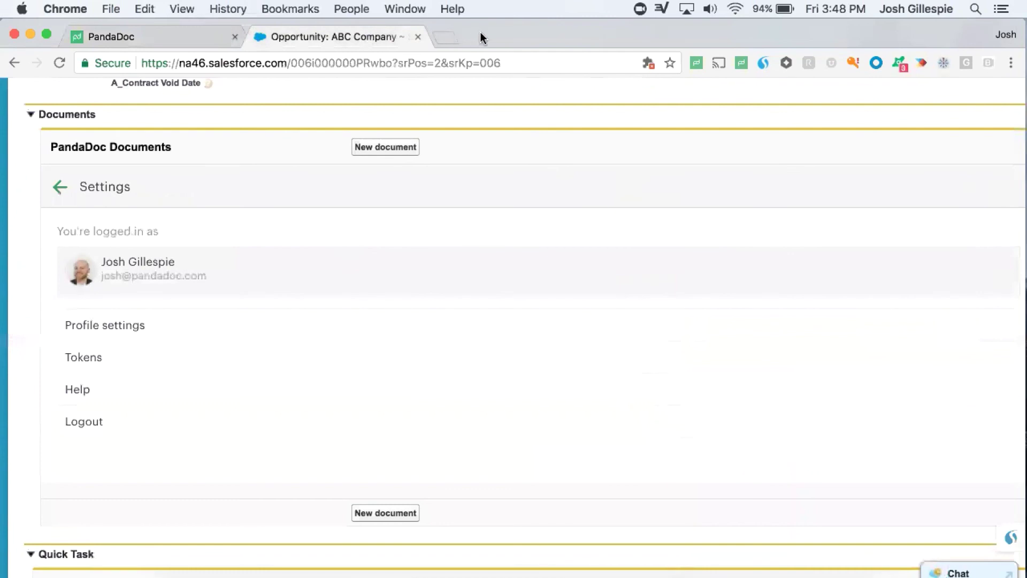
pyautogui.moveTo(480, 31); pyautogui.dragTo(478, 31)
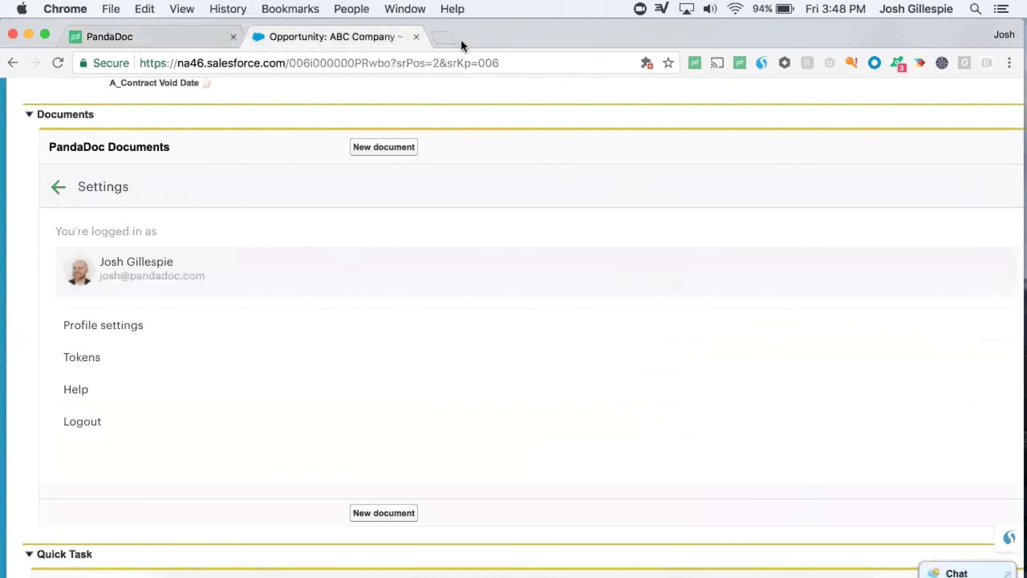
pyautogui.click(132, 363)
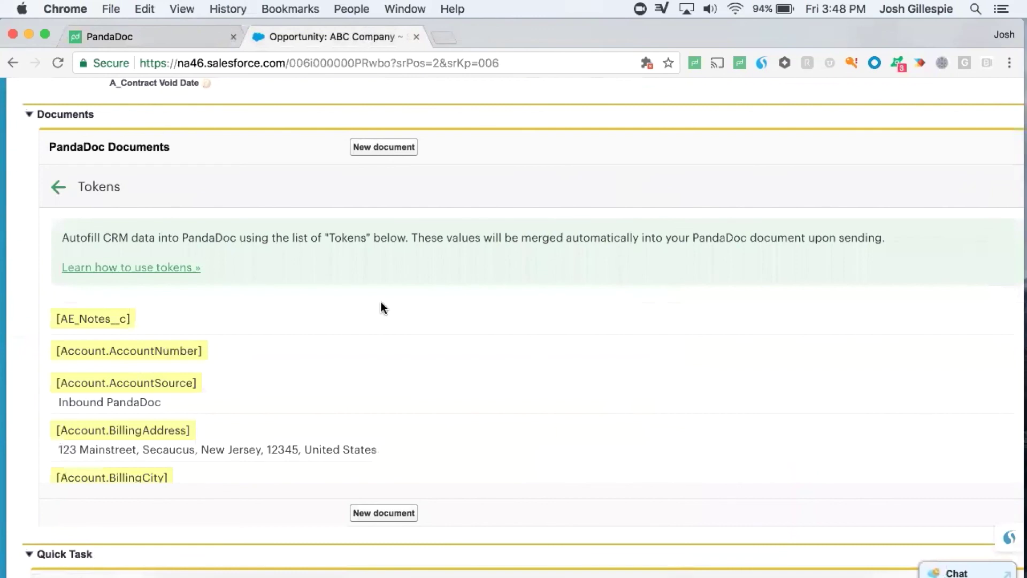
# Step: Examine the Salesforce account tokens and their values, including Account.BillingState, and return to the PandaDoc document
pyautogui.scroll(-3, 259, 355)
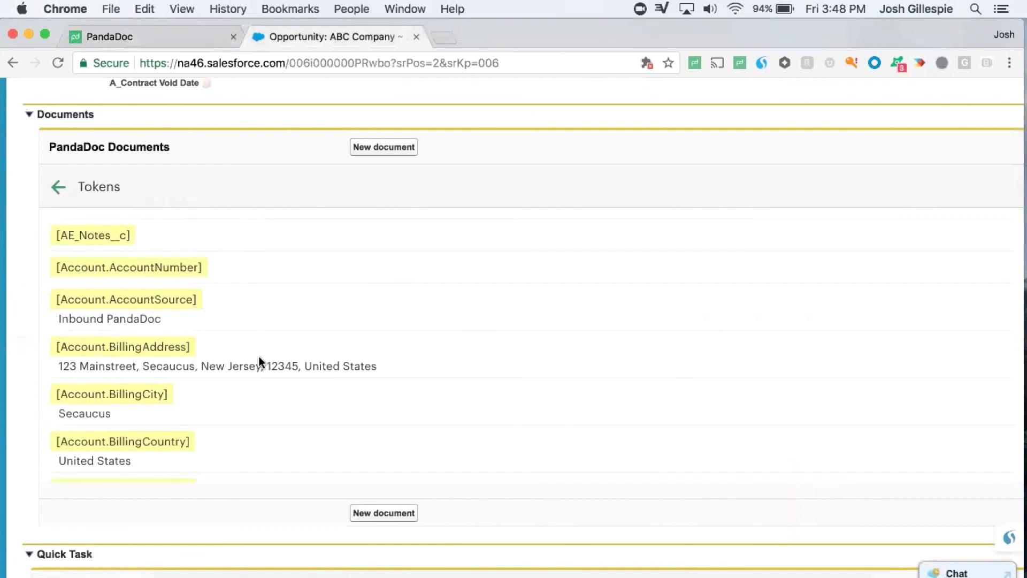
pyautogui.scroll(-5, 259, 358)
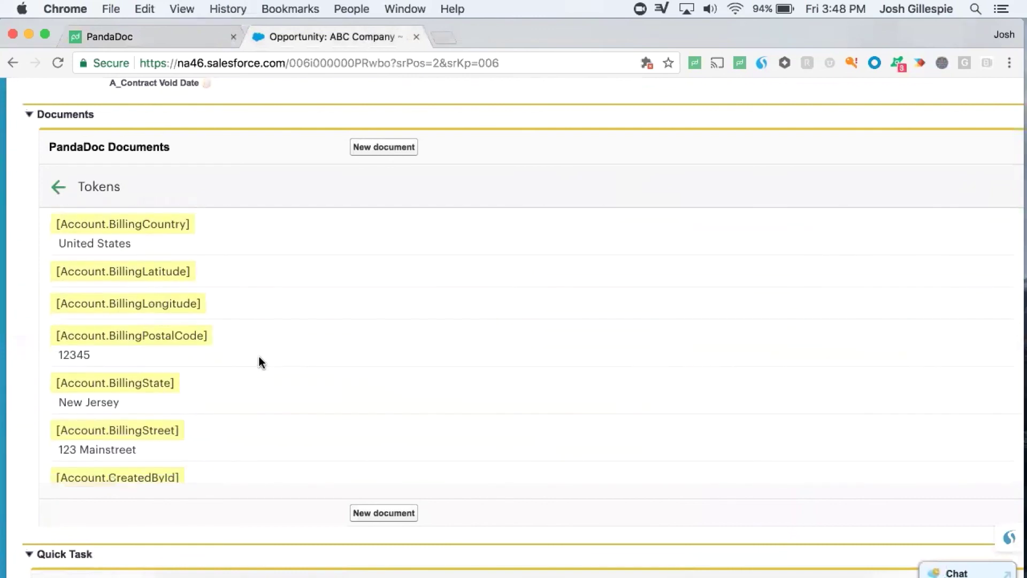
pyautogui.scroll(-1, 237, 305)
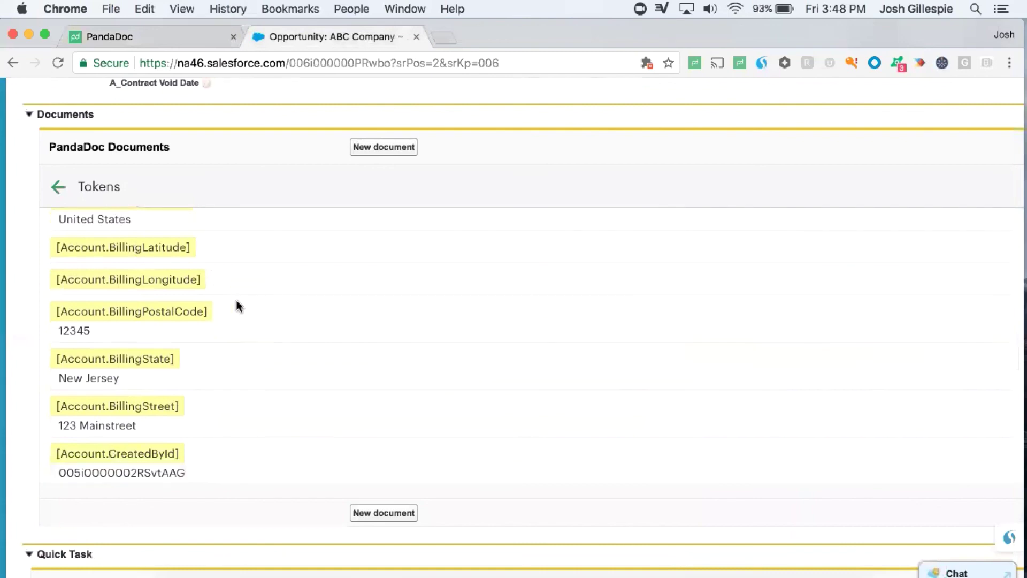
pyautogui.scroll(-2, 236, 300)
pyautogui.moveTo(184, 317); pyautogui.dragTo(53, 316)
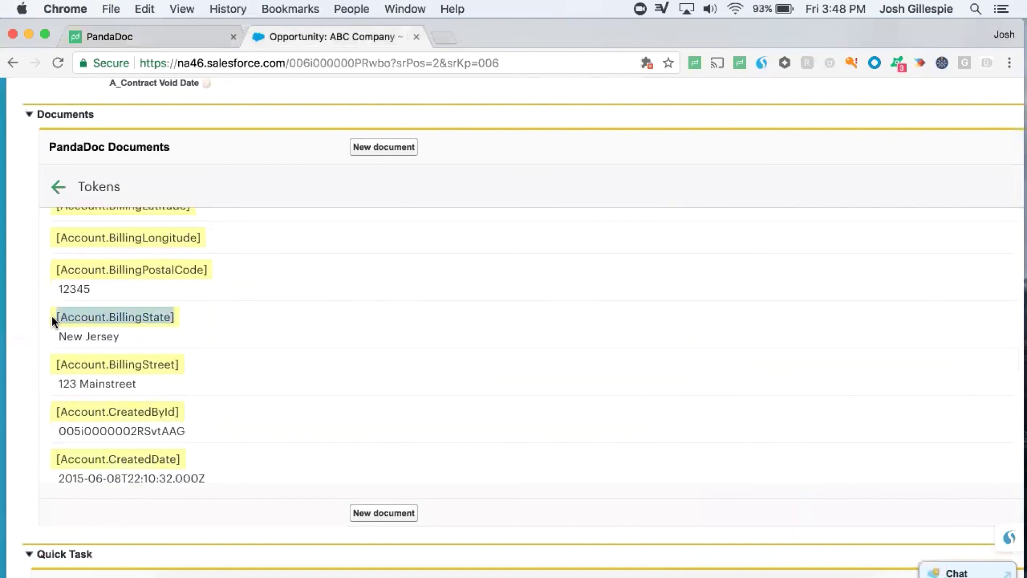
pyautogui.moveTo(126, 336); pyautogui.dragTo(53, 338)
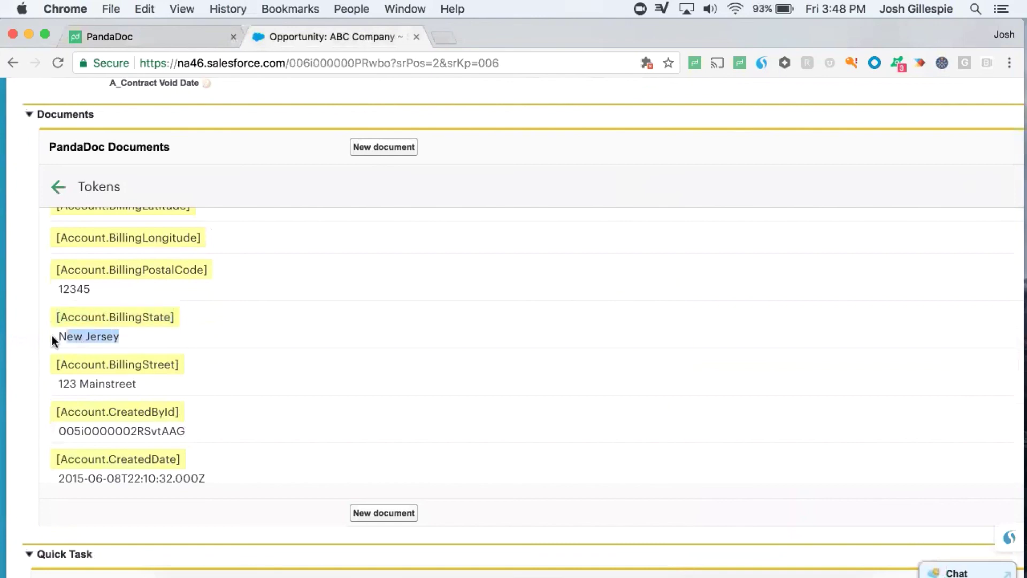
pyautogui.click(126, 31)
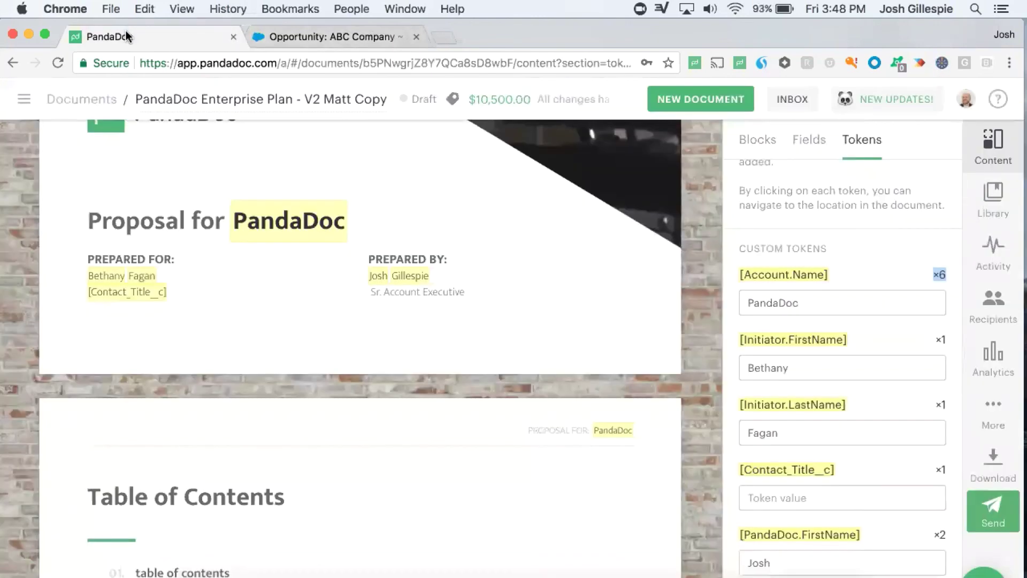
# Step: Review the Account.Name token's value and table of contents, jump to the Plan Overview section, and return to Join the Panda Party
pyautogui.doubleClick(828, 304)
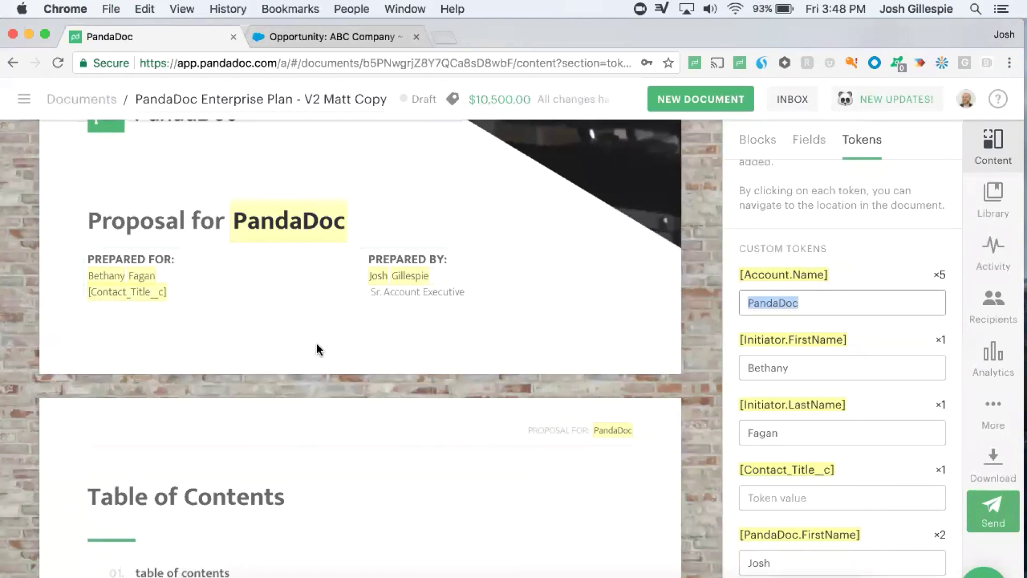
pyautogui.scroll(-5, 317, 348)
pyautogui.scroll(-3, 316, 348)
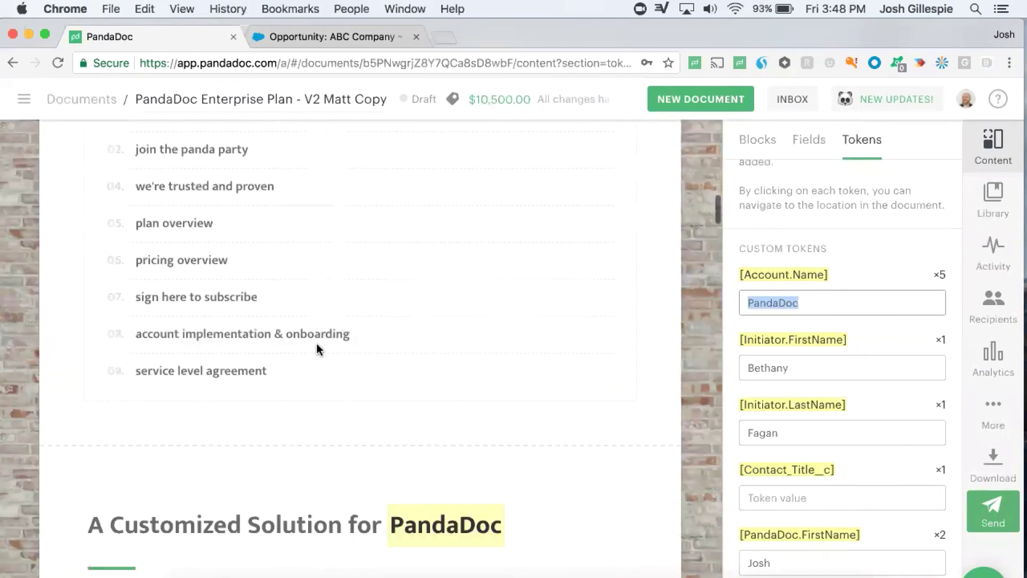
pyautogui.scroll(3, 317, 348)
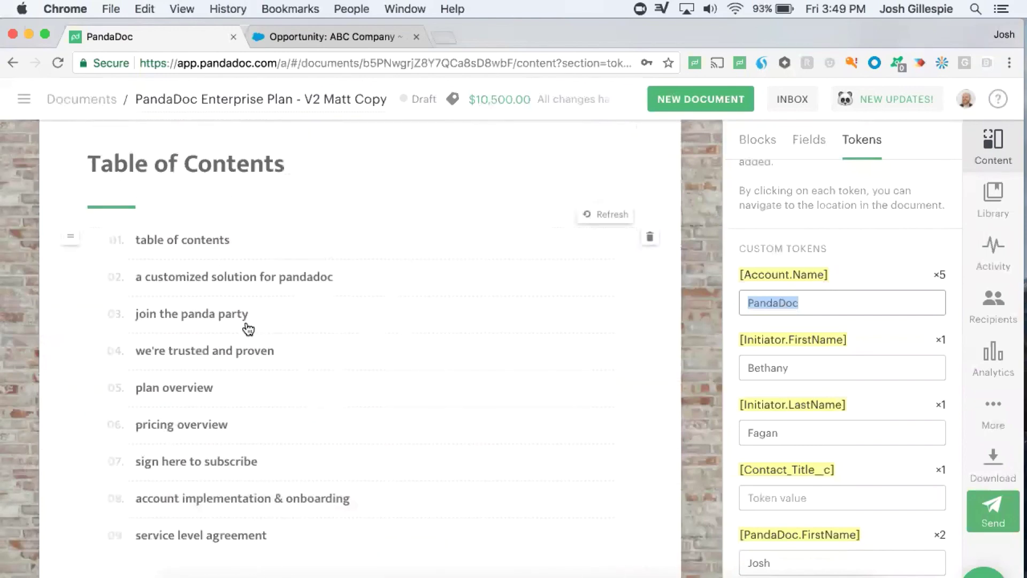
pyautogui.click(165, 389)
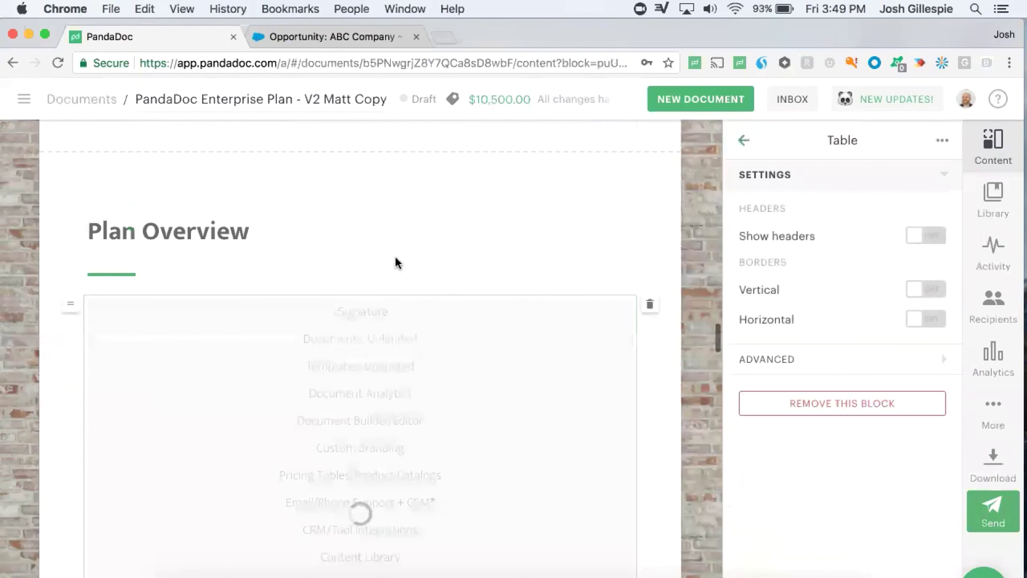
pyautogui.scroll(-2, 396, 262)
pyautogui.scroll(2, 396, 262)
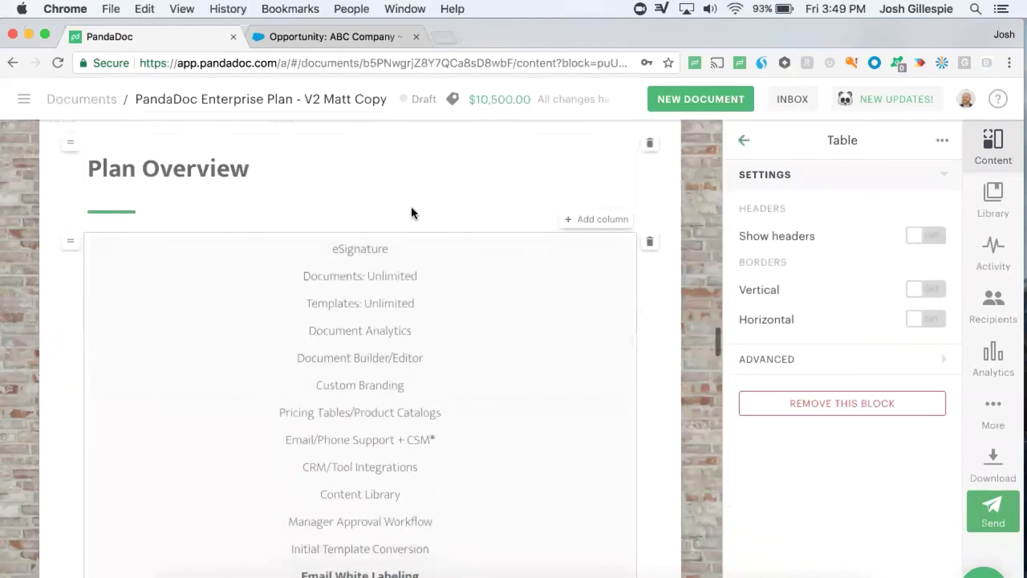
pyautogui.scroll(6, 438, 280)
pyautogui.scroll(15, 438, 280)
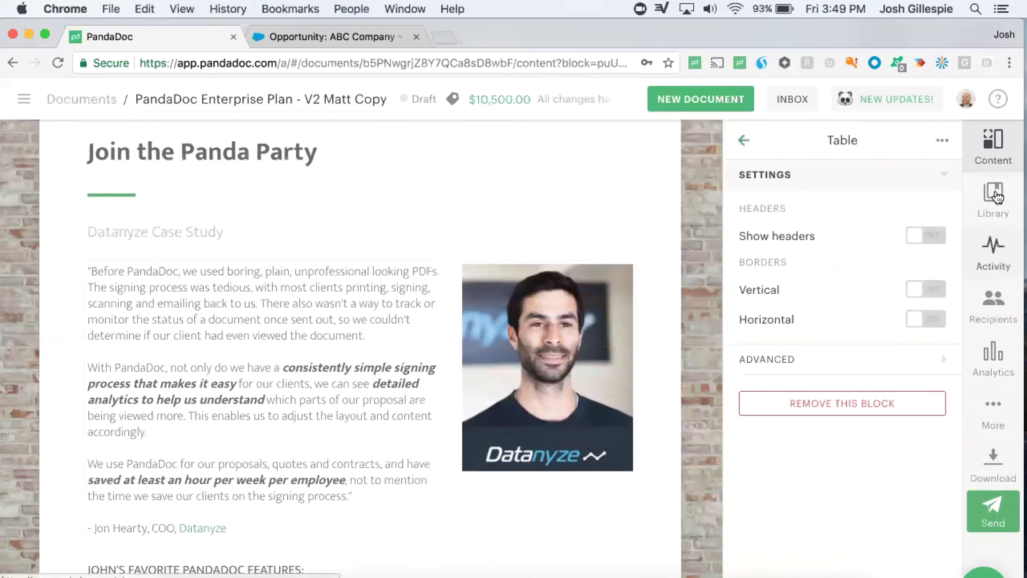
# Step: Show the content library's block folders and examine the document through its sections down to the end of the pricing table
pyautogui.click(994, 196)
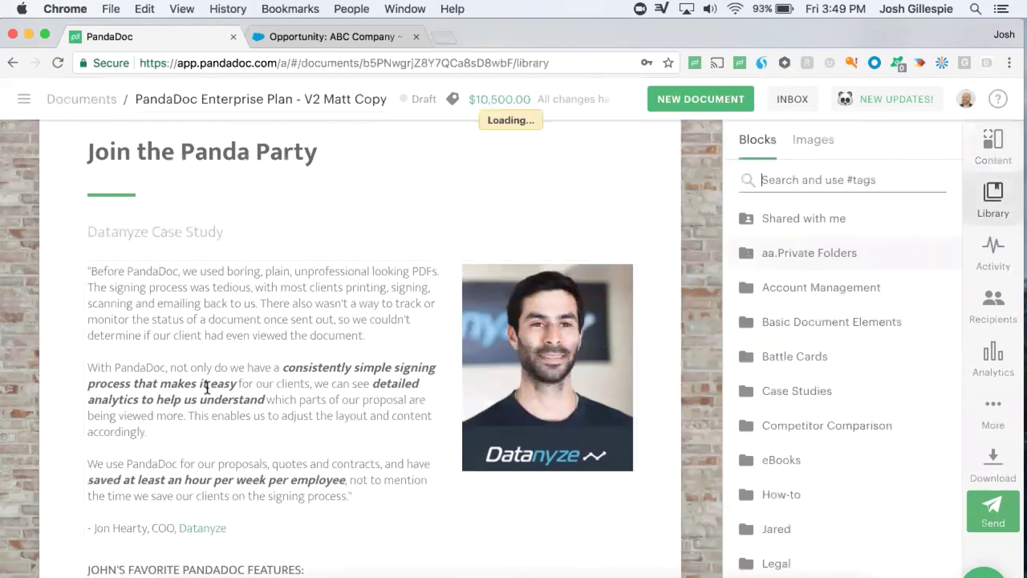
pyautogui.scroll(8, 207, 388)
pyautogui.scroll(-12, 208, 387)
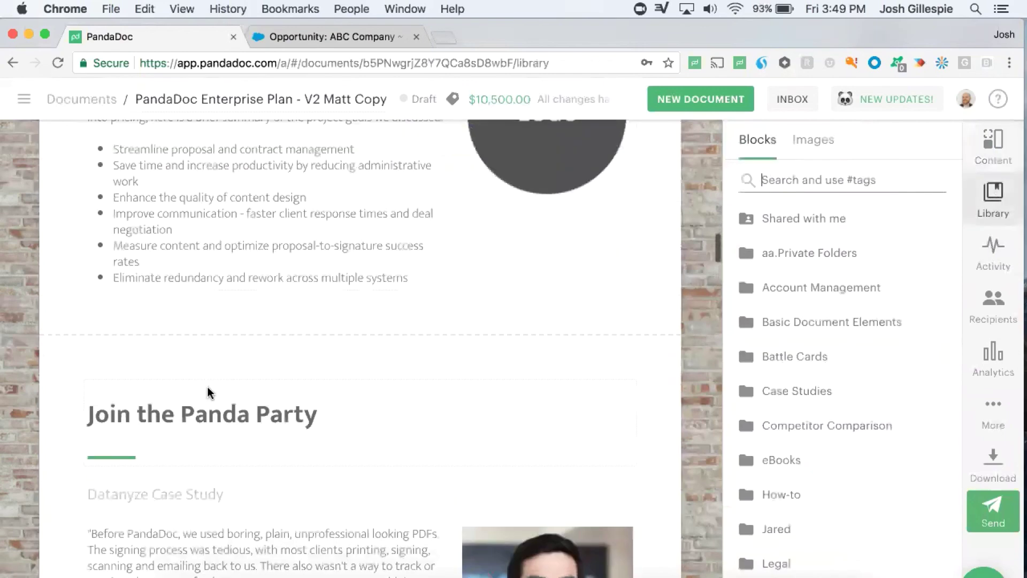
pyautogui.scroll(-15, 208, 387)
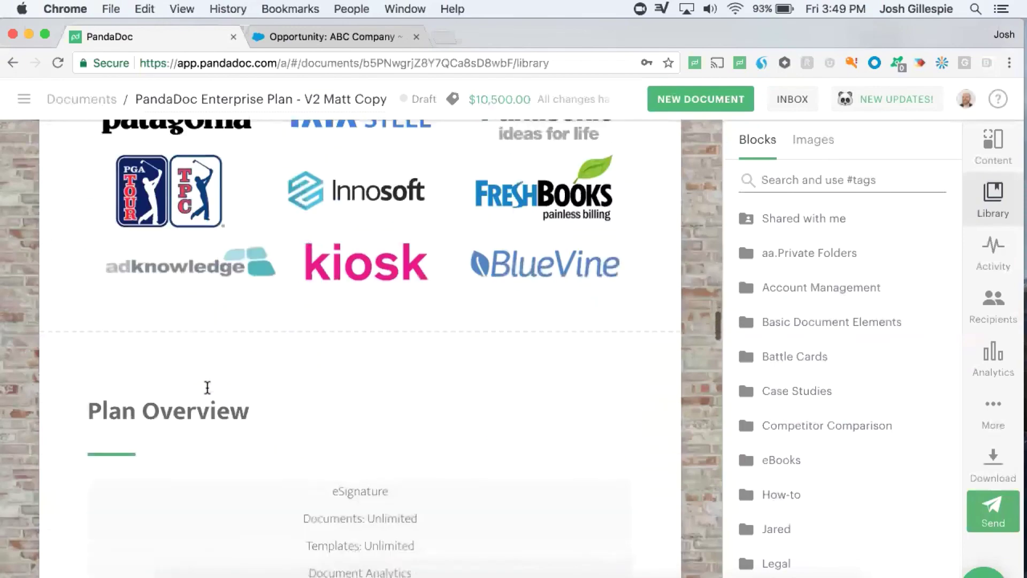
pyautogui.scroll(-10, 208, 387)
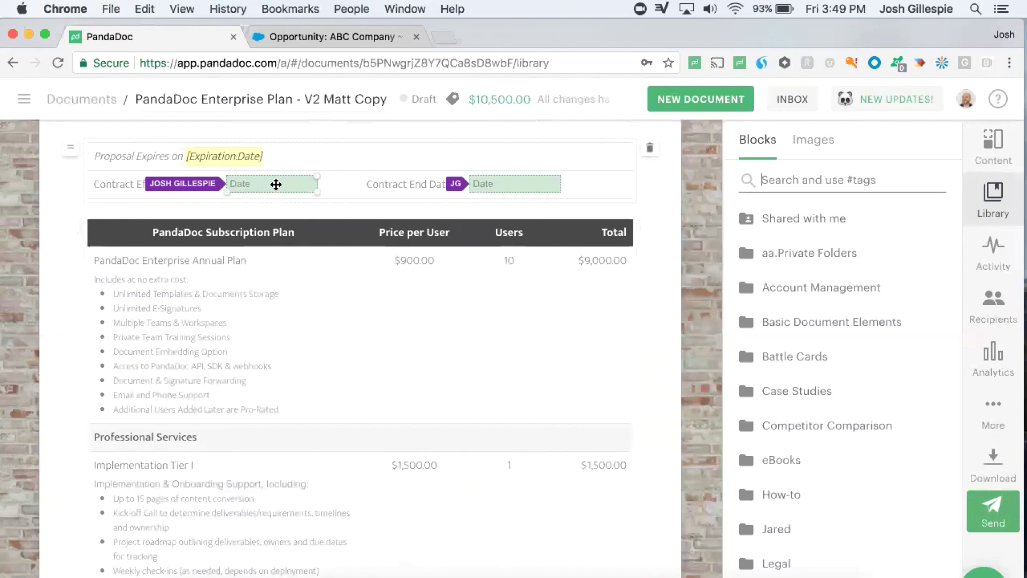
pyautogui.scroll(-2, 424, 335)
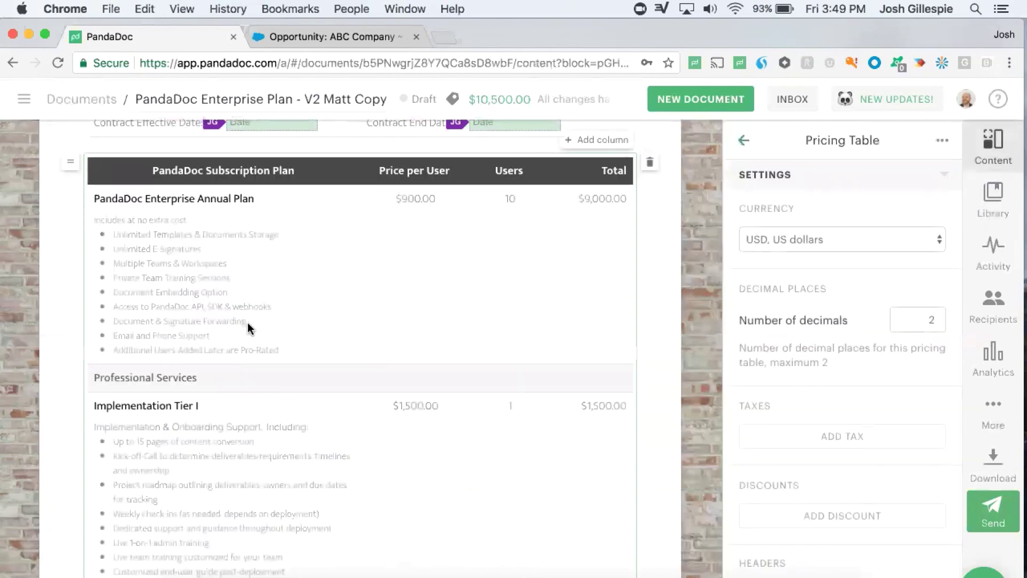
pyautogui.scroll(-2, 249, 326)
pyautogui.scroll(-2, 249, 323)
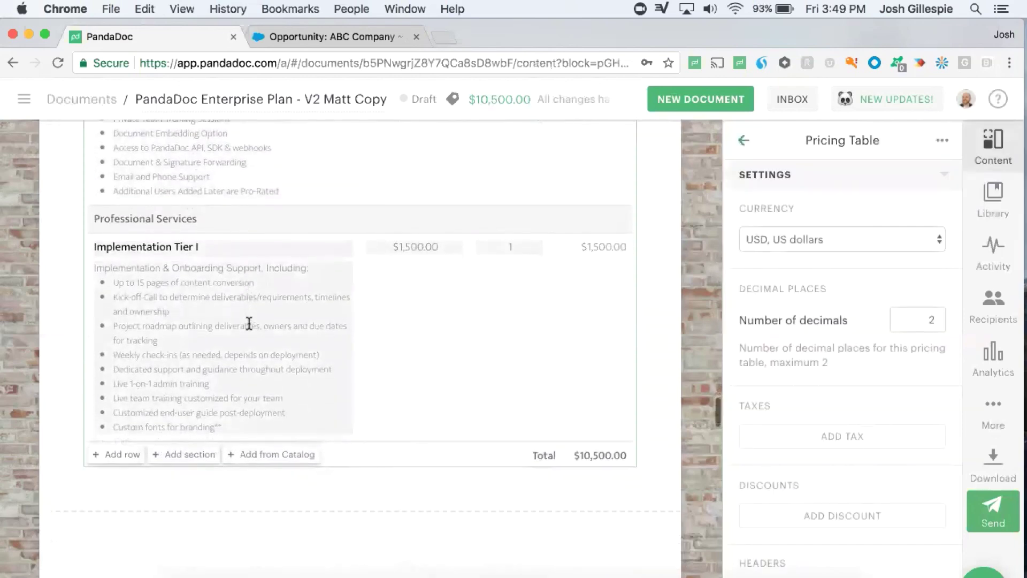
# Step: Add the API (250) item from the catalog's API folder to the pricing table
pyautogui.click(24, 99)
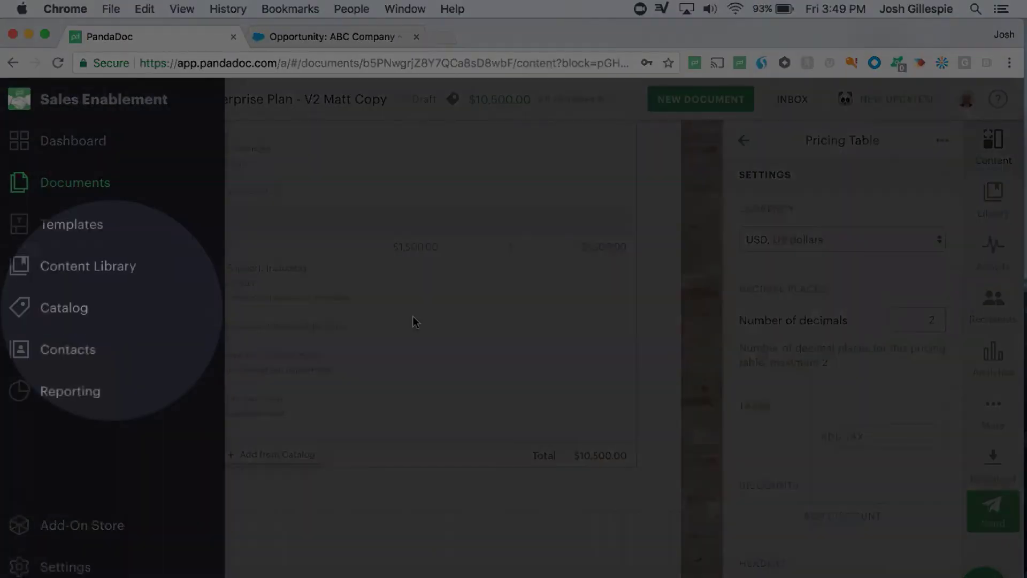
pyautogui.click(414, 322)
pyautogui.click(254, 455)
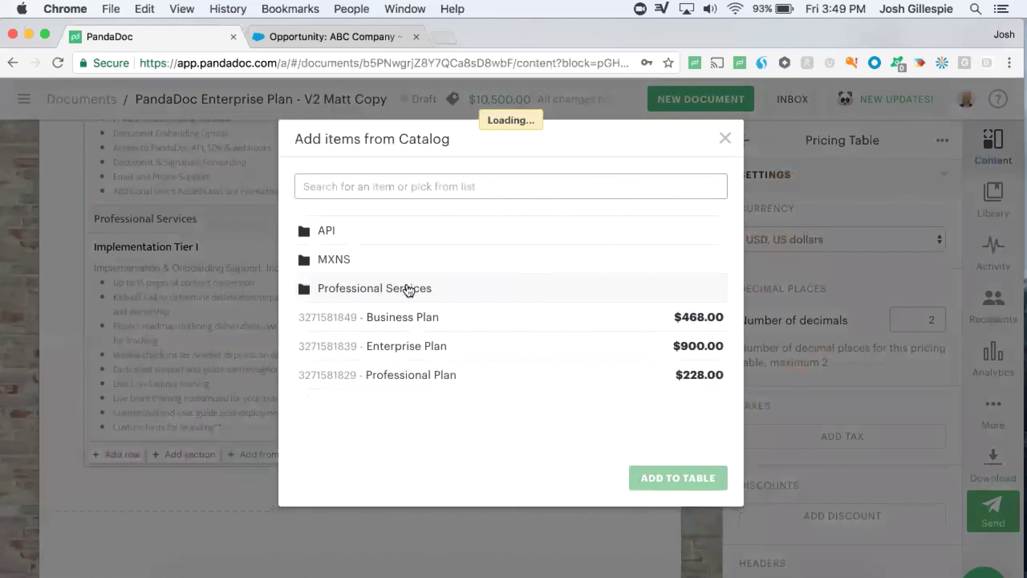
pyautogui.click(342, 234)
pyautogui.click(361, 297)
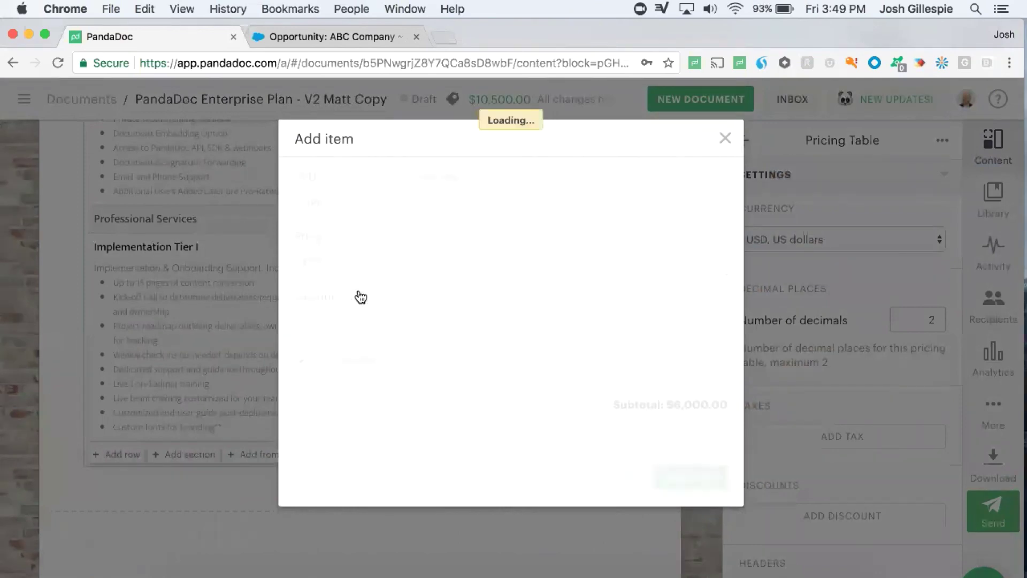
pyautogui.click(680, 475)
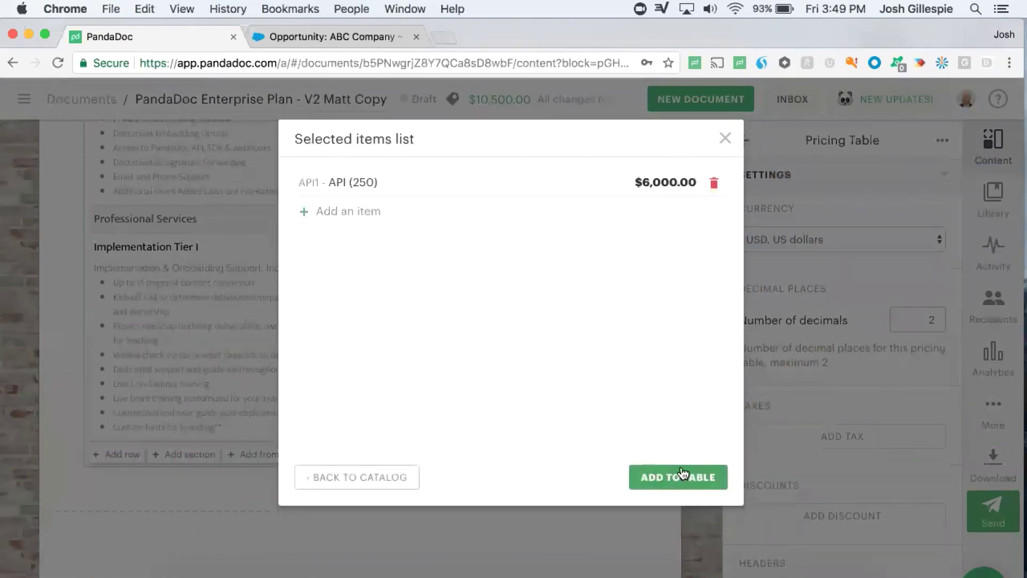
pyautogui.click(680, 474)
# Step: Remove the API (250) row from the pricing table
pyautogui.scroll(-2, 261, 382)
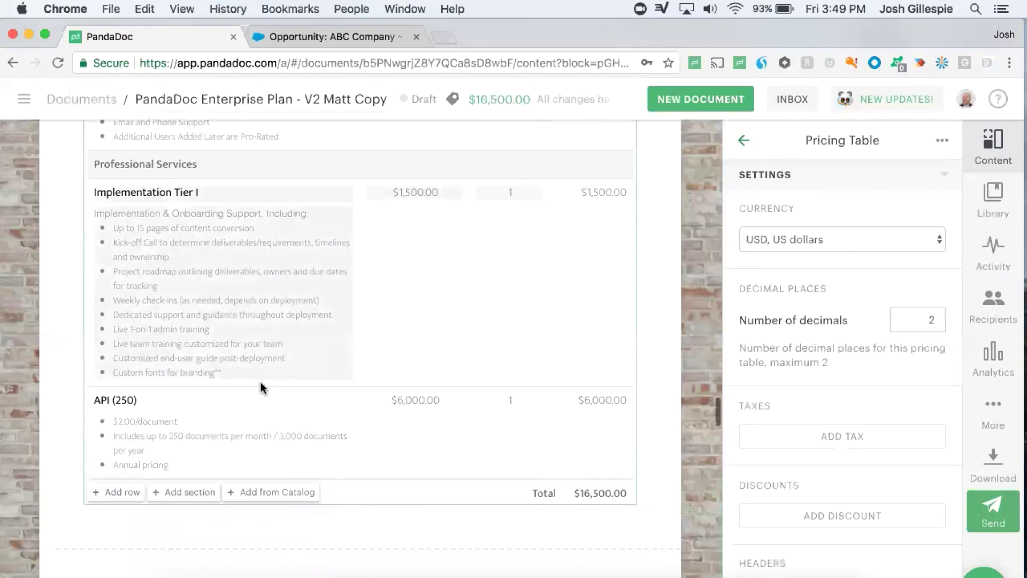
pyautogui.click(131, 405)
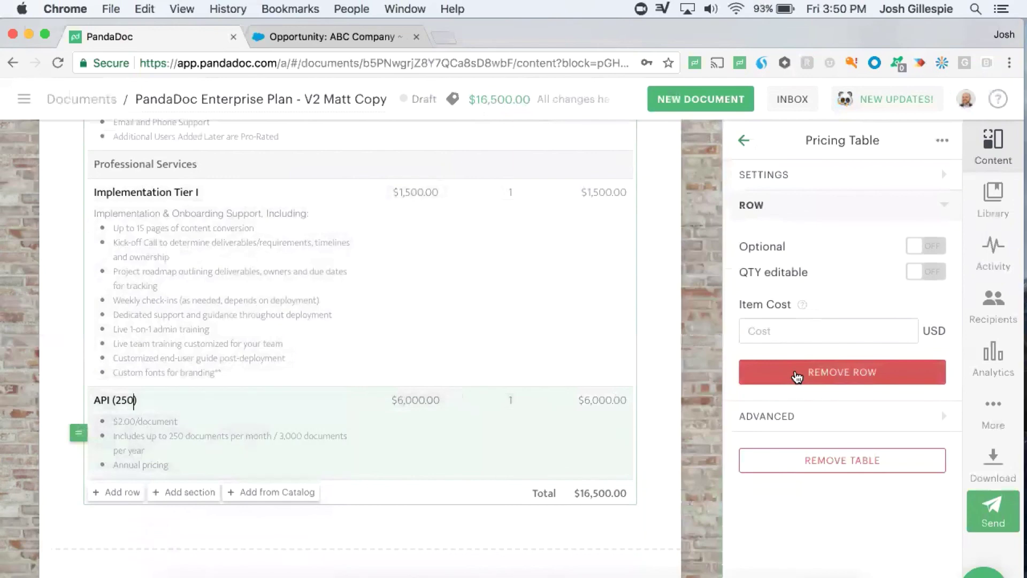
pyautogui.click(797, 374)
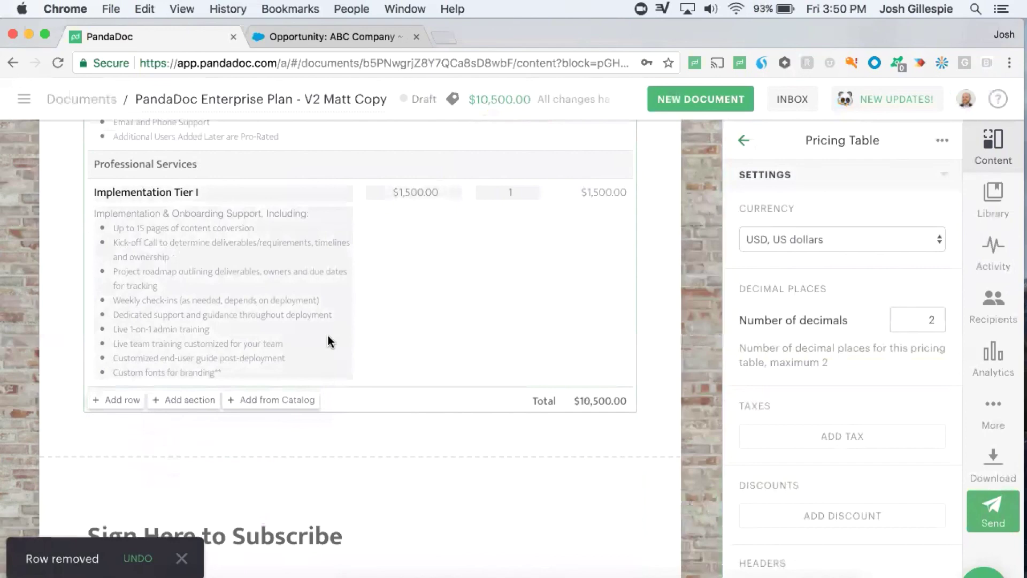
# Step: Check the Salesforce opportunity for ABC Company, return to the PandaDoc document and review the pricing table's line items
pyautogui.click(335, 35)
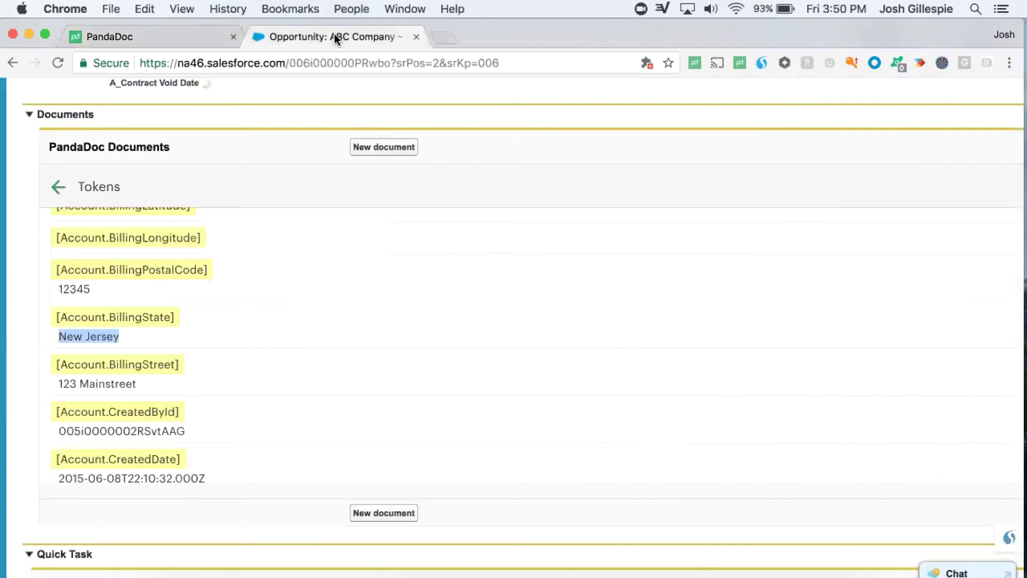
pyautogui.click(155, 36)
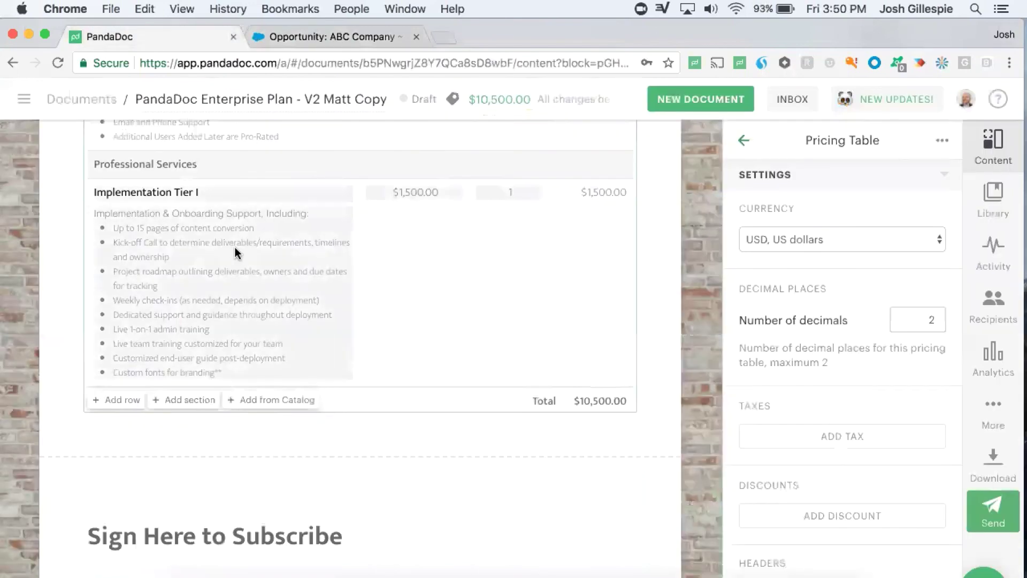
pyautogui.scroll(5, 234, 246)
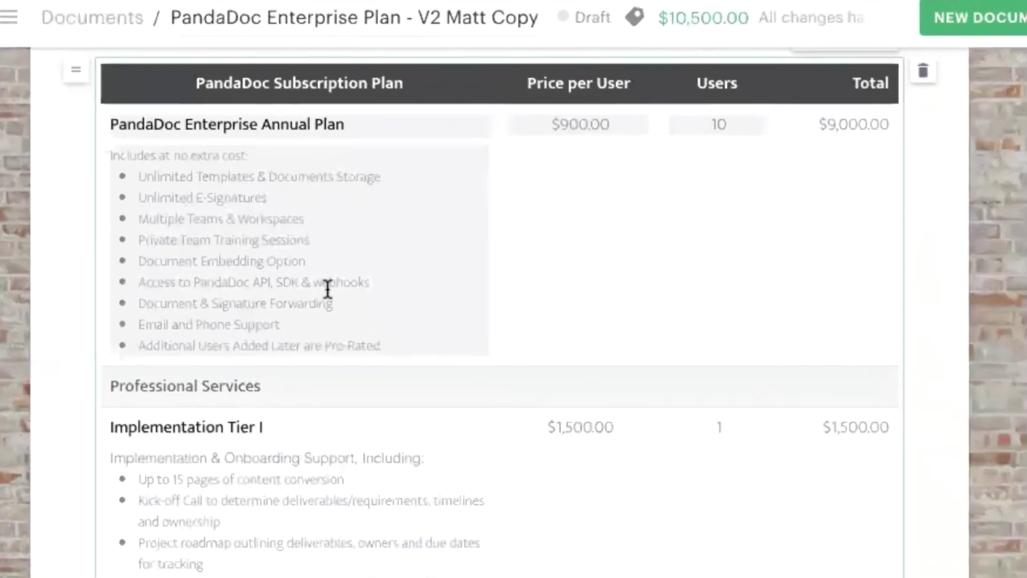
pyautogui.scroll(-5, 708, 291)
pyautogui.scroll(5, 708, 291)
# Step: Set the PandaDoc Enterprise Annual Plan row to 8 users while trying its Optional and QTY editable options, and turn both options off
pyautogui.click(432, 217)
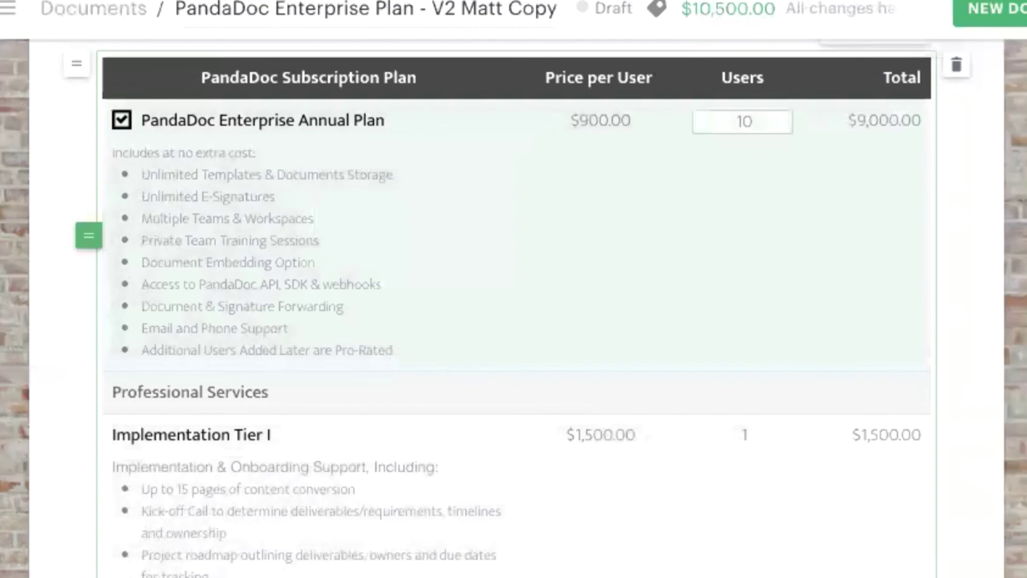
pyautogui.click(122, 120)
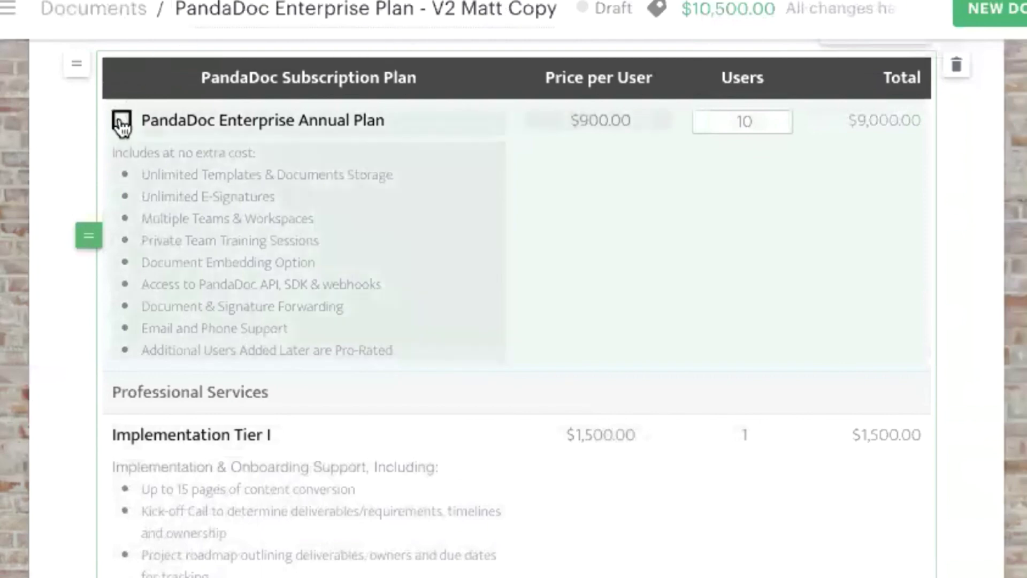
pyautogui.click(766, 125)
pyautogui.press('BackSpace')
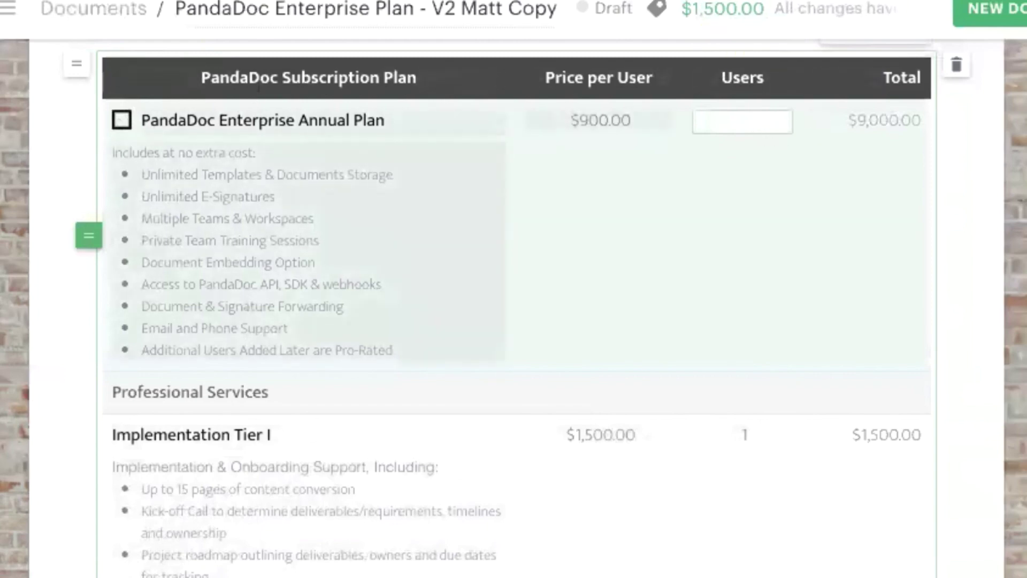
pyautogui.write('8')
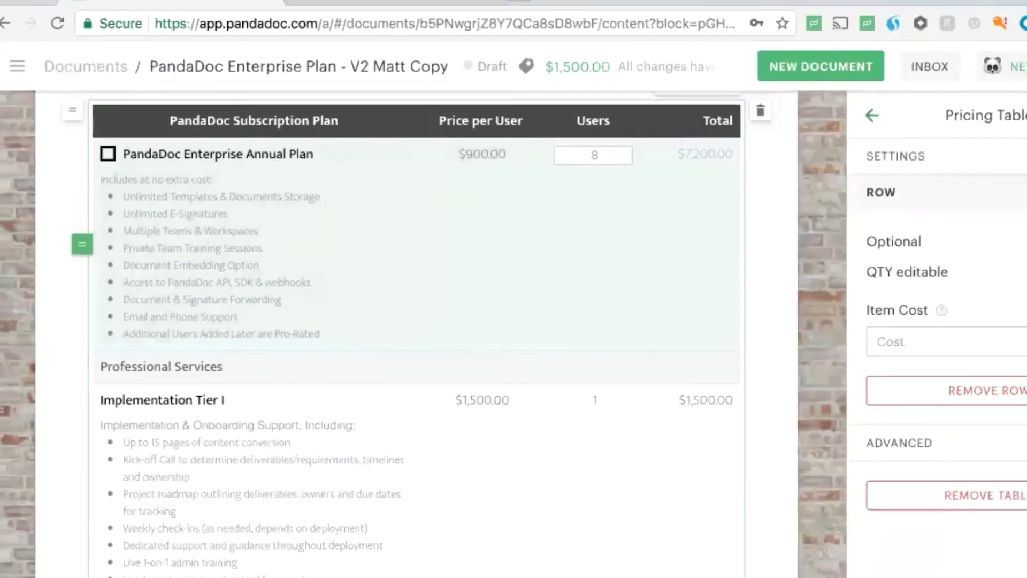
pyautogui.click(927, 270)
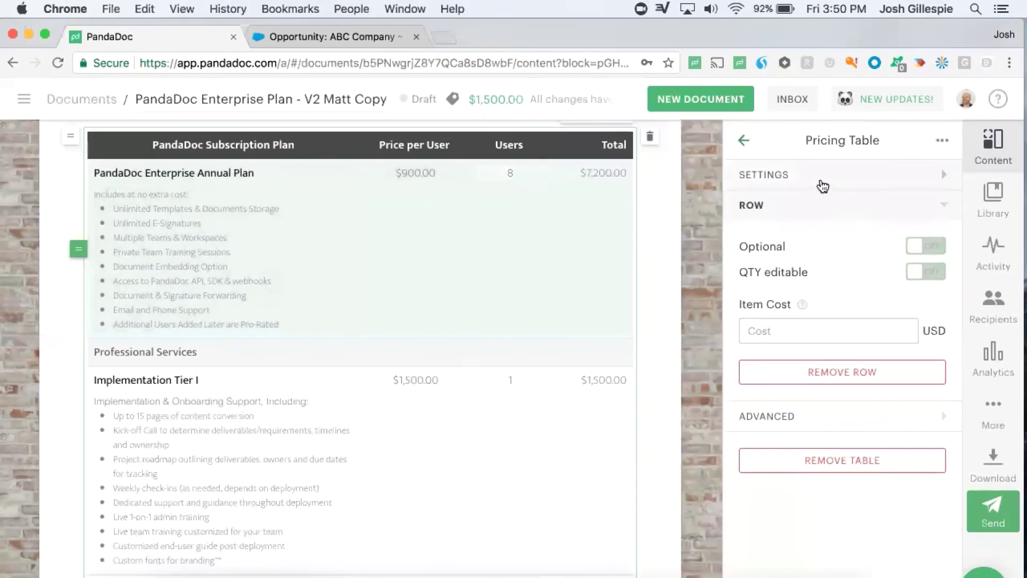
# Step: Examine the pricing table's currency list, tax, discount, header, border and totals settings, keeping USD, US dollars as the currency
pyautogui.click(822, 185)
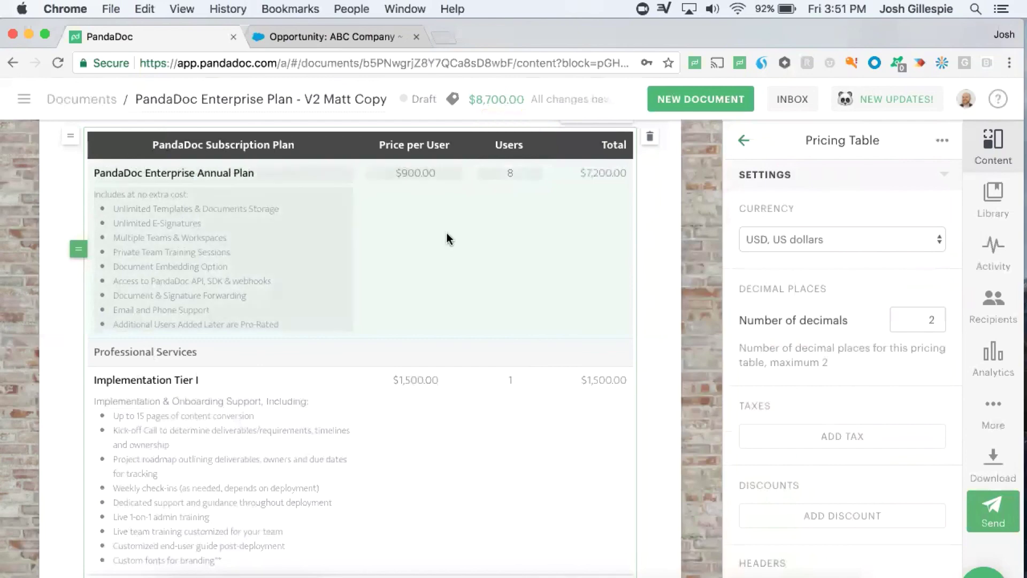
pyautogui.scroll(-1, 795, 313)
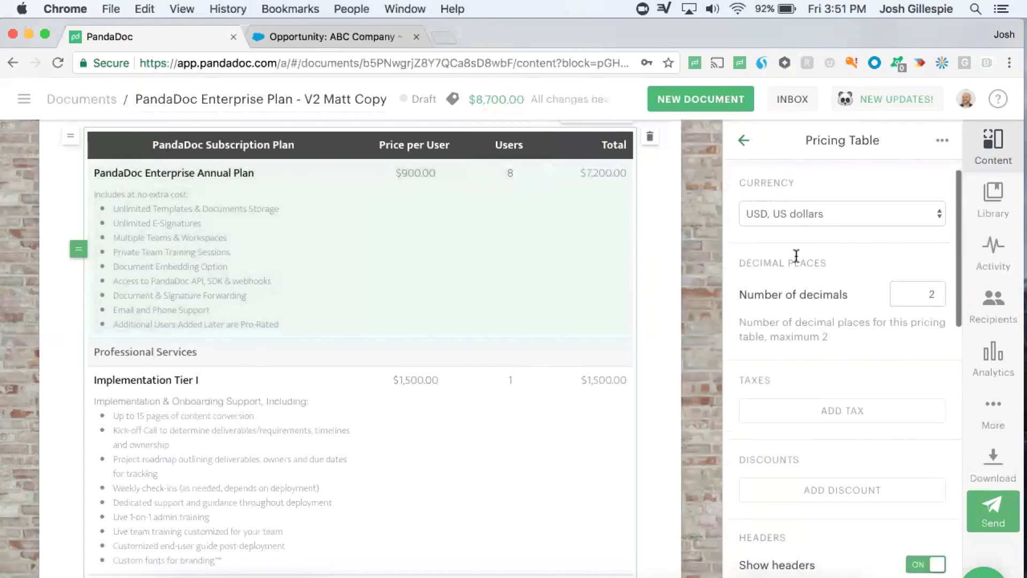
pyautogui.click(795, 215)
pyautogui.scroll(10, 795, 215)
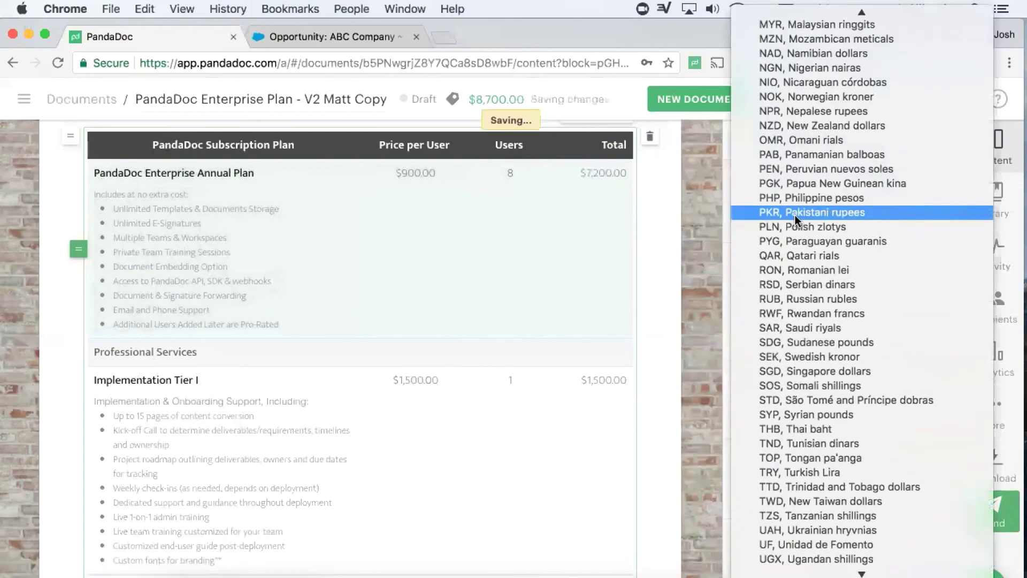
pyautogui.scroll(-4, 795, 215)
pyautogui.click(797, 571)
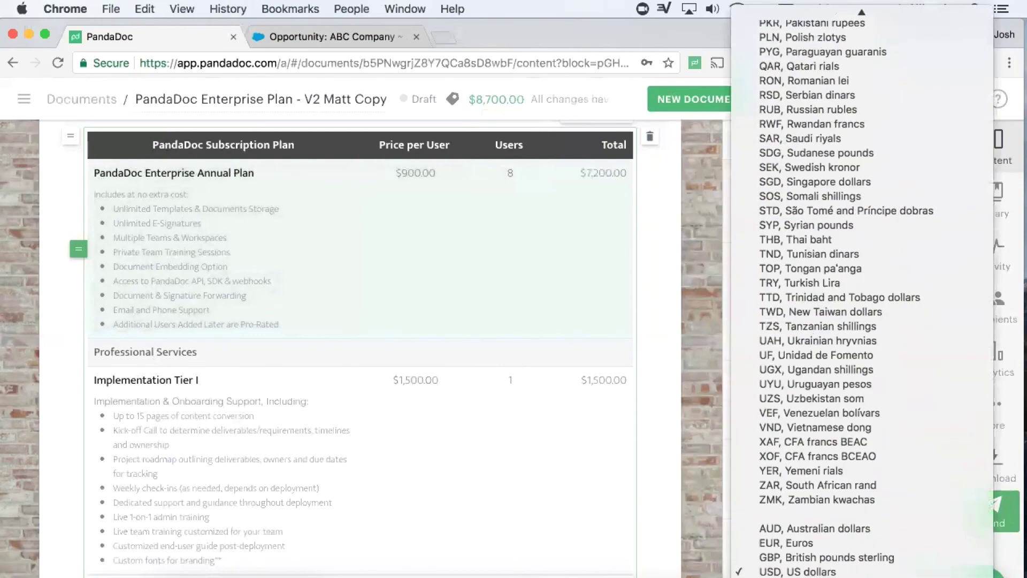
pyautogui.scroll(-5, 829, 266)
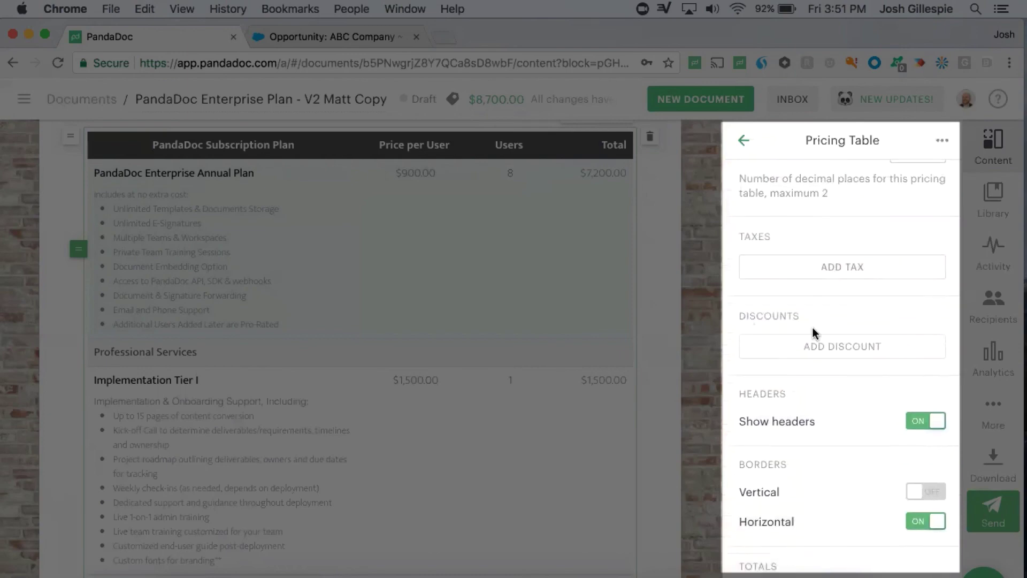
pyautogui.scroll(-3, 812, 332)
pyautogui.scroll(-9, 812, 328)
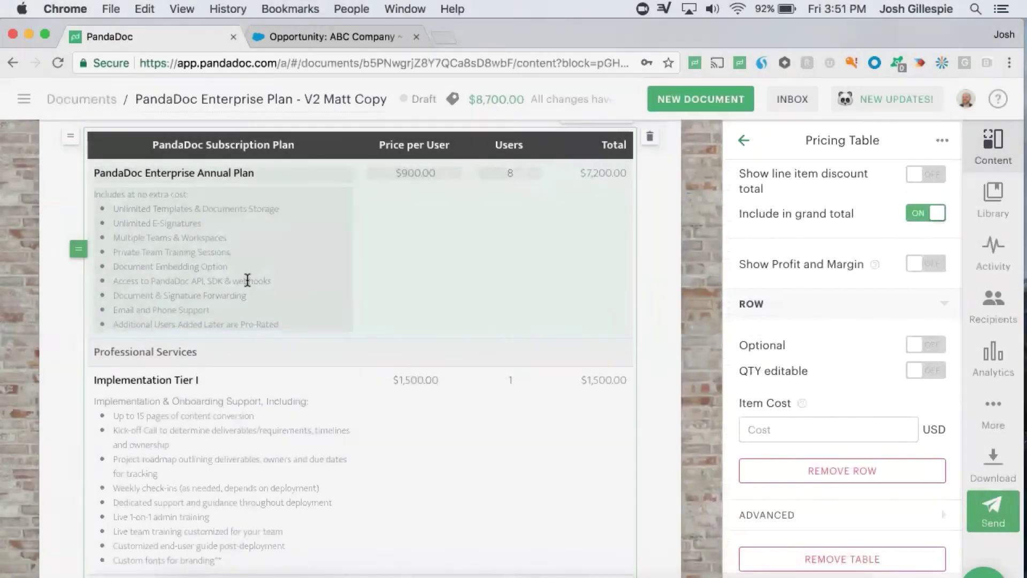
# Step: Review the Sign Here to Subscribe section with its payment terms, signature, date and billing contact fields
pyautogui.scroll(-15, 245, 278)
pyautogui.scroll(-2, 365, 289)
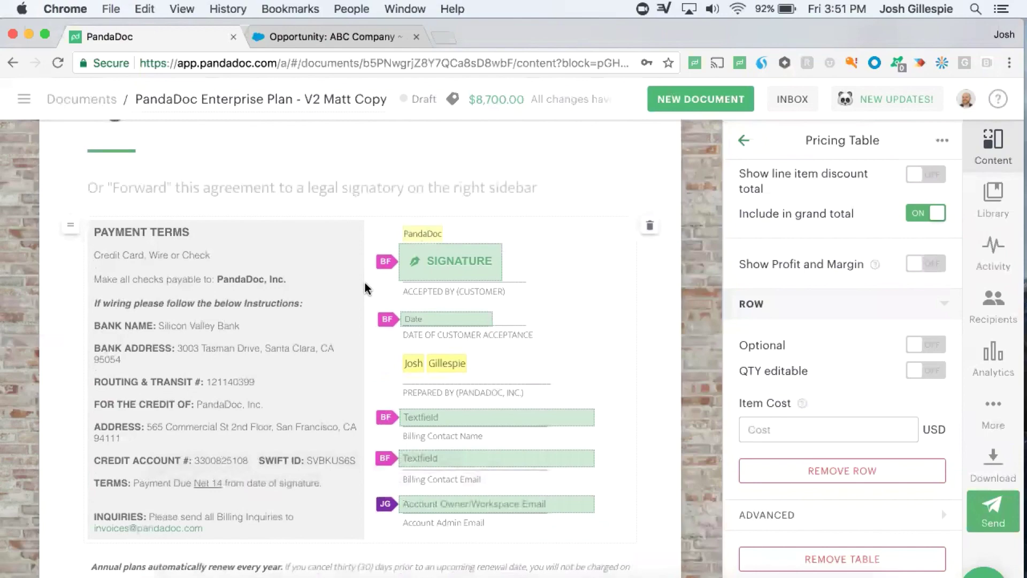
pyautogui.scroll(-3, 639, 328)
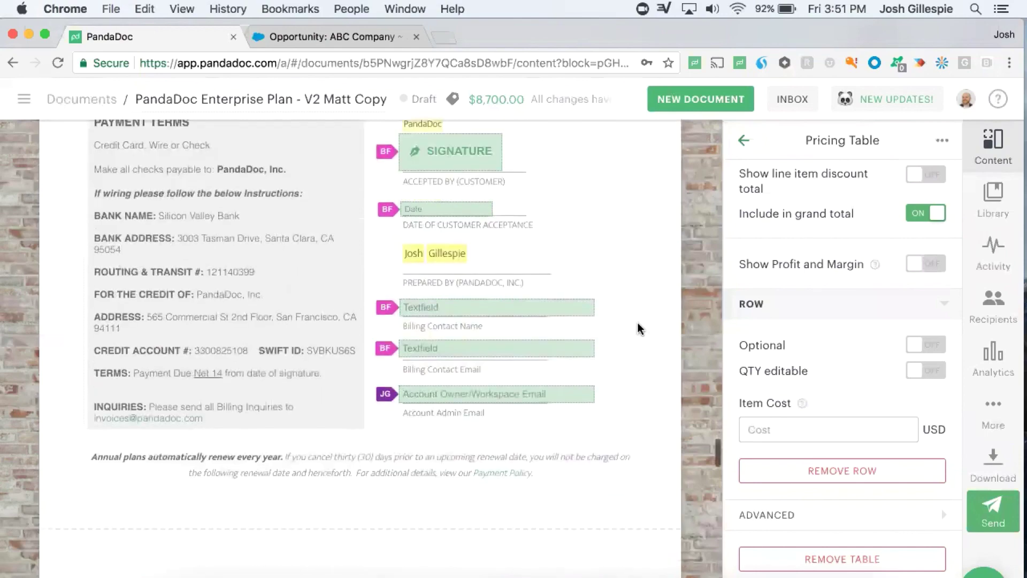
# Step: Restrict editing of the text block that holds the Service Level Agreement terms and check the locked block
pyautogui.scroll(-6, 639, 328)
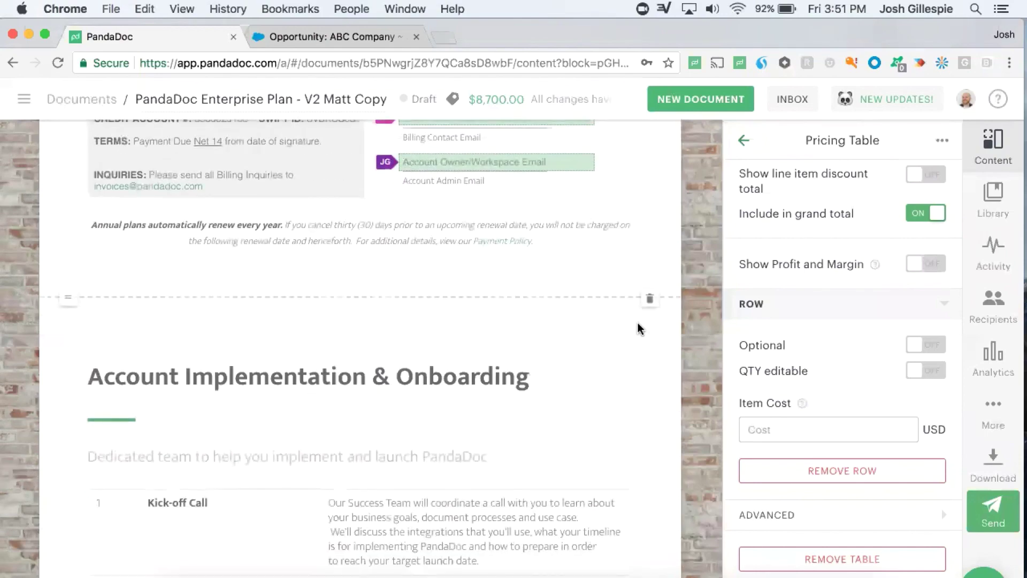
pyautogui.scroll(-6, 639, 328)
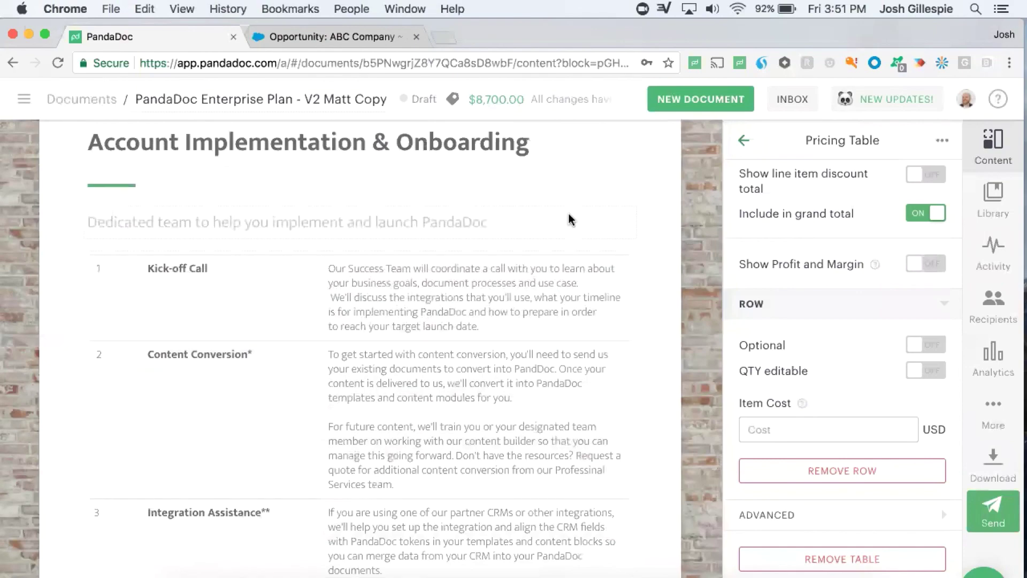
pyautogui.scroll(-15, 567, 236)
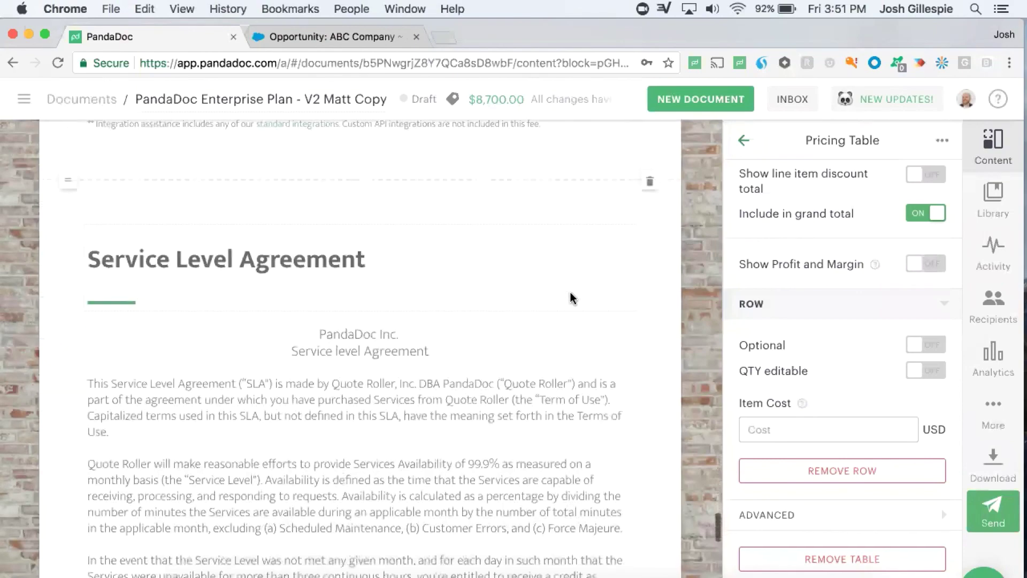
pyautogui.scroll(-5, 569, 294)
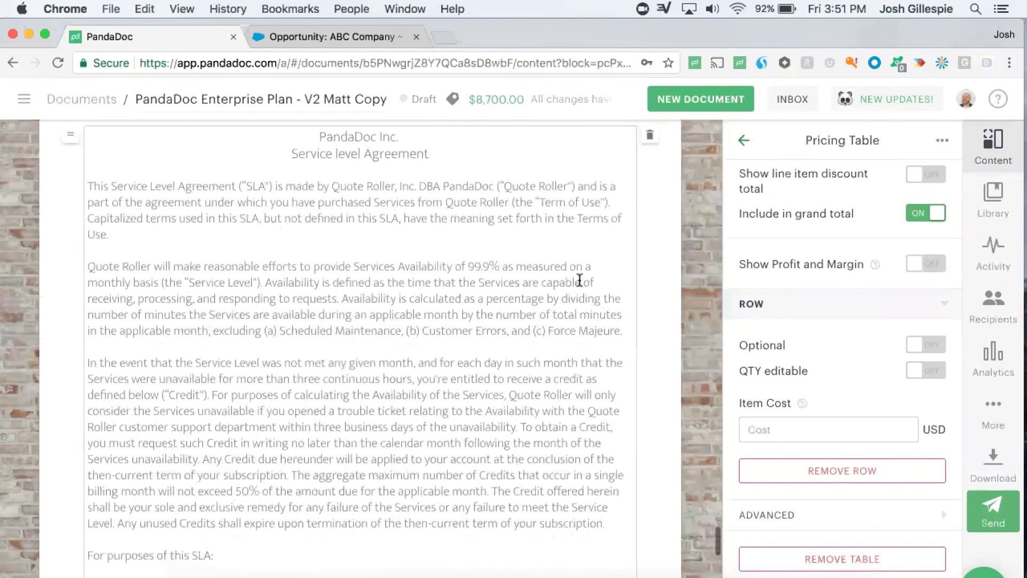
pyautogui.click(593, 267)
pyautogui.scroll(-7, 591, 271)
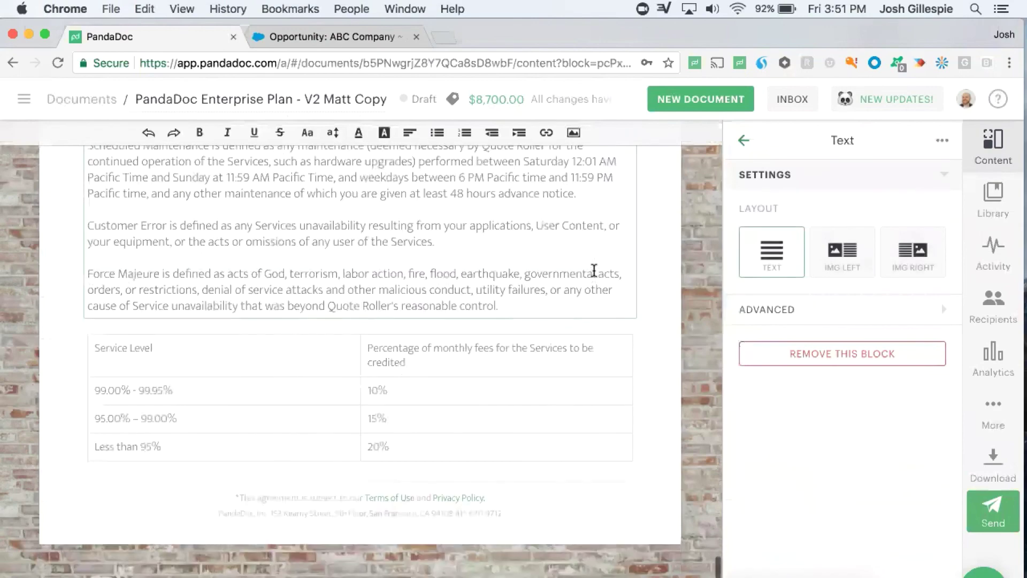
pyautogui.scroll(8, 592, 271)
pyautogui.click(940, 141)
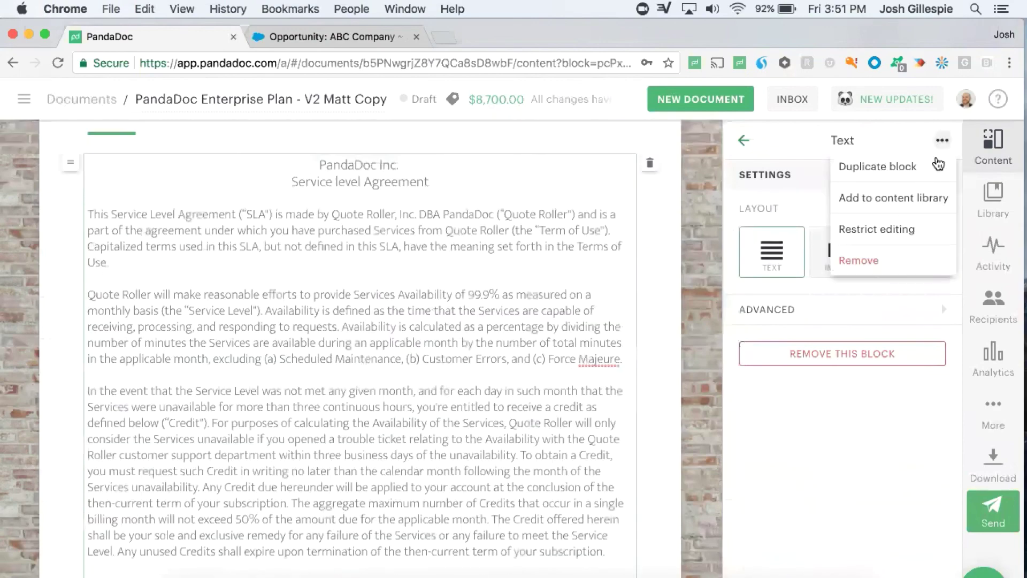
pyautogui.click(902, 234)
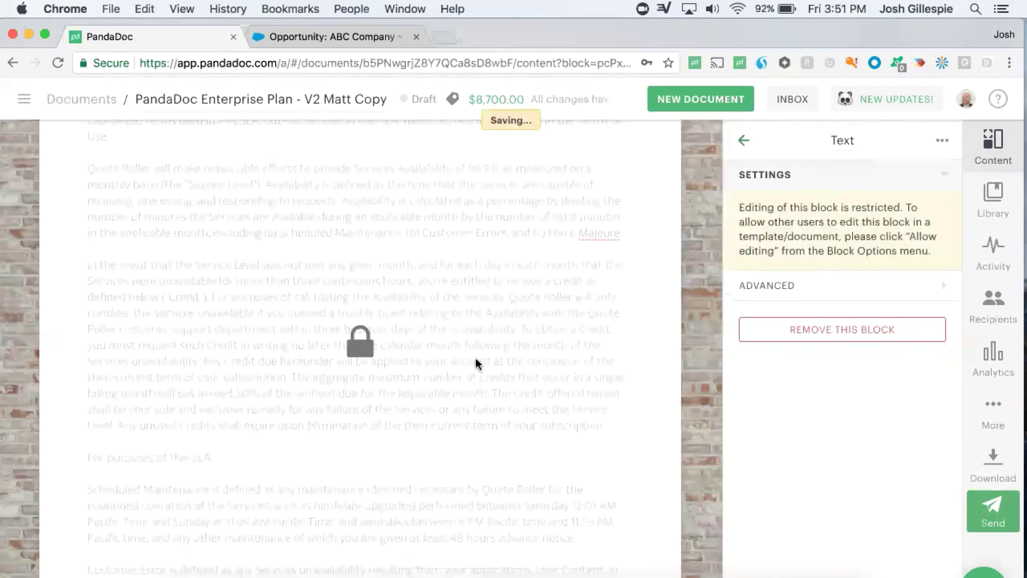
pyautogui.scroll(2, 477, 362)
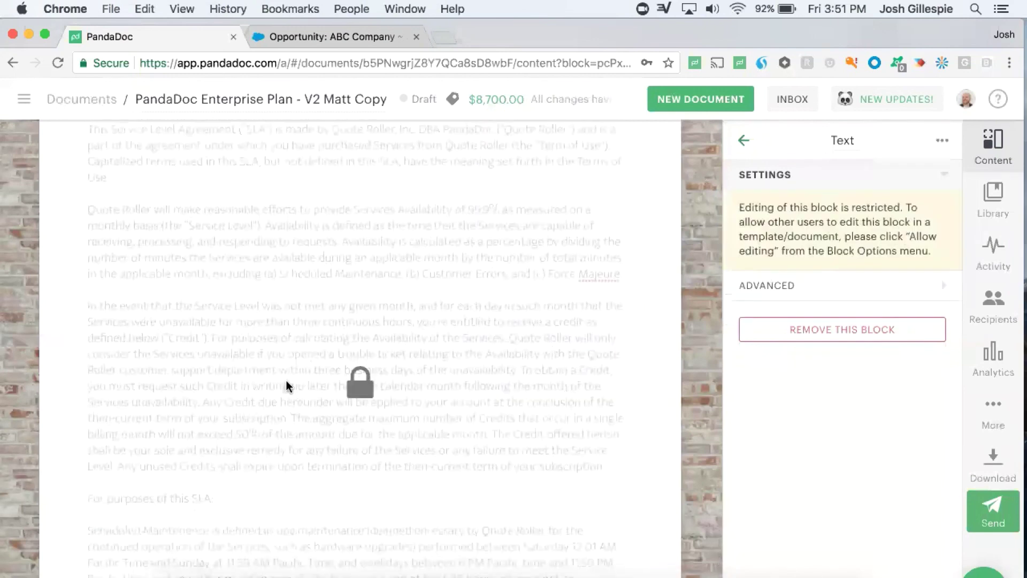
pyautogui.scroll(3, 442, 330)
pyautogui.scroll(-6, 442, 330)
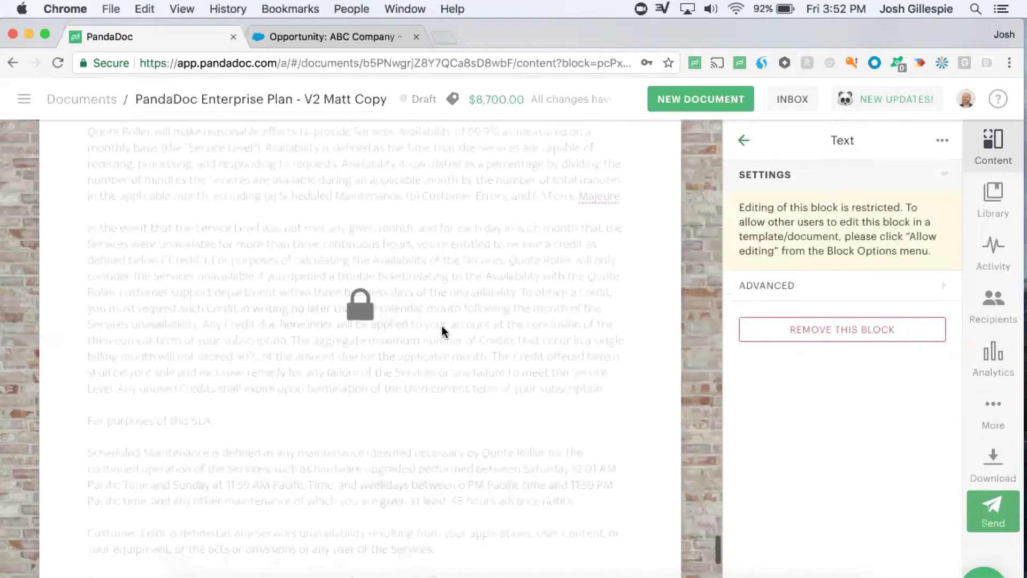
pyautogui.scroll(7, 443, 330)
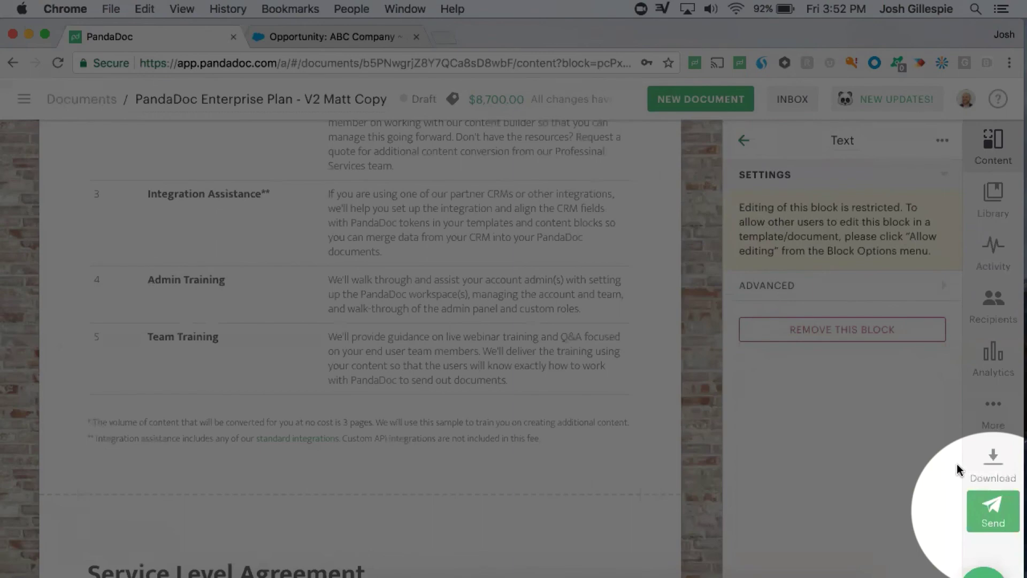
# Step: Start sending the document without replacing its unfilled tokens, and rename it "test" before continuing
pyautogui.click(989, 512)
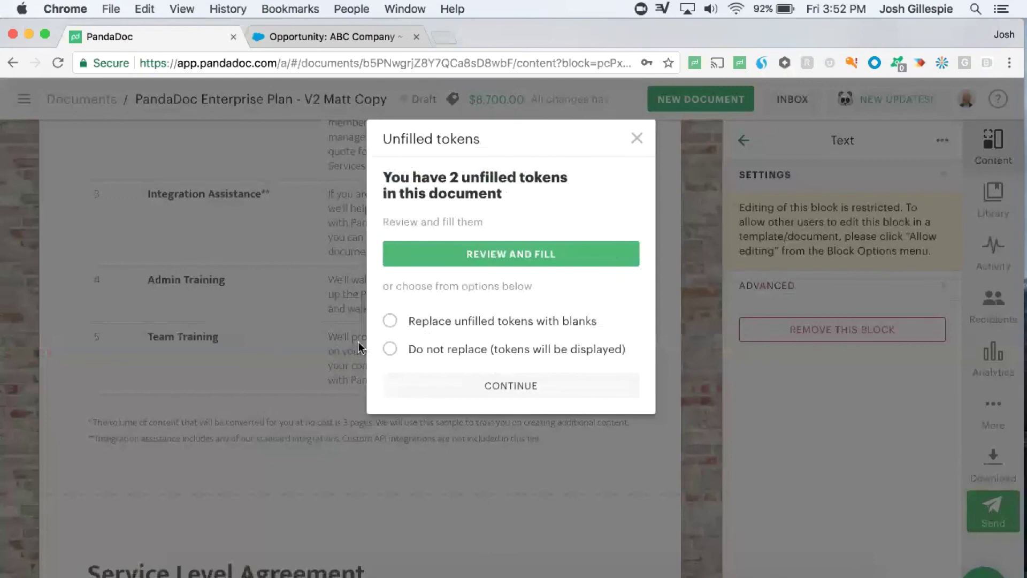
pyautogui.click(389, 349)
pyautogui.click(459, 382)
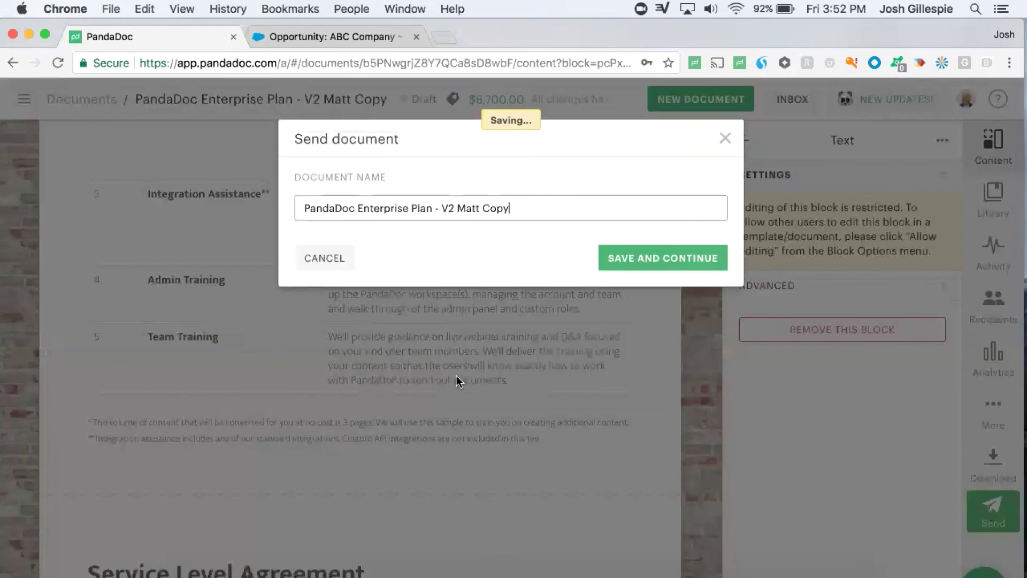
pyautogui.tripleClick(385, 213)
pyautogui.write('test')
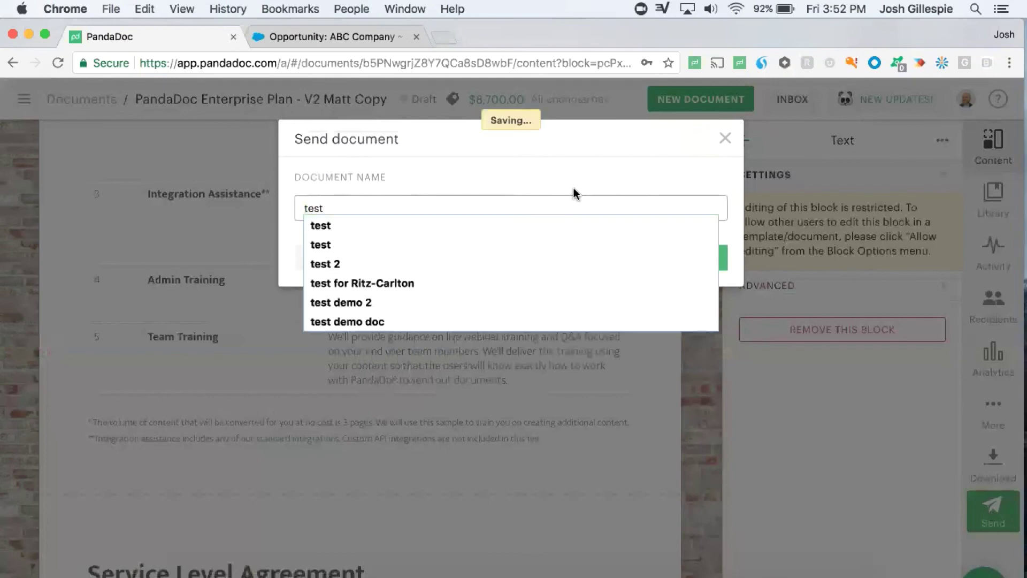
pyautogui.click(646, 262)
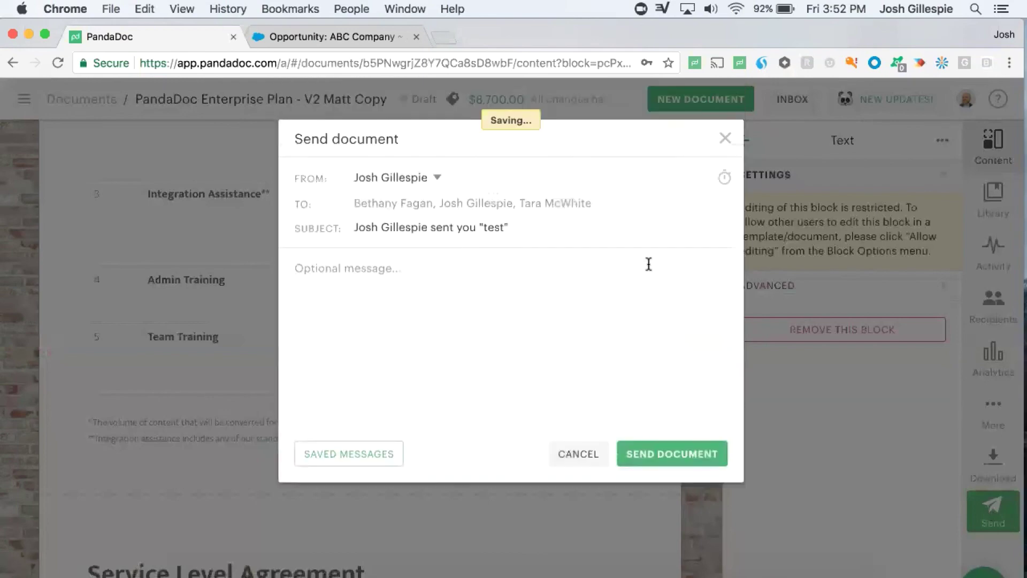
# Step: Add the message "test", send the document to its recipients and open its activity view
pyautogui.click(367, 282)
pyautogui.write('test')
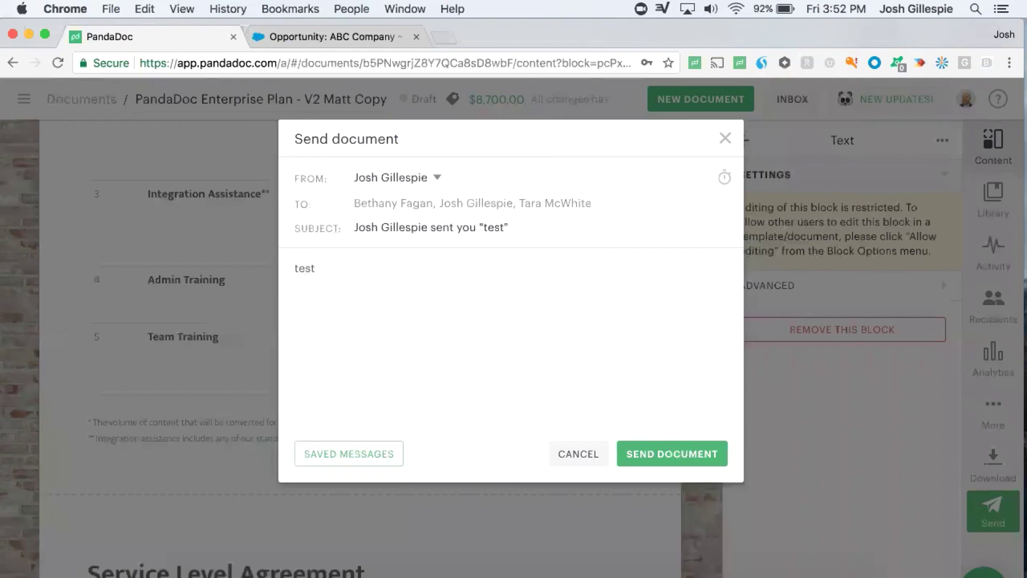
pyautogui.click(649, 457)
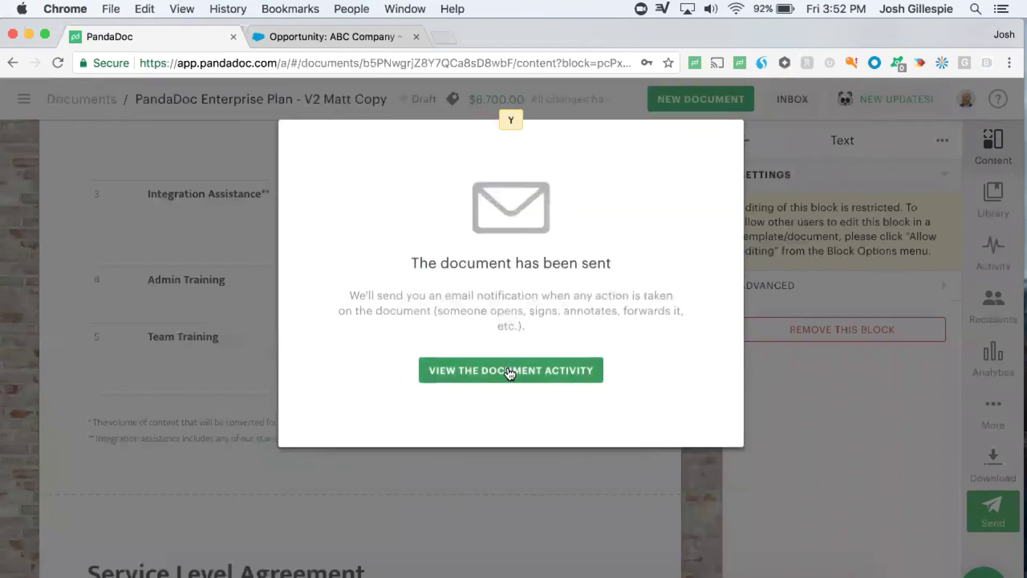
pyautogui.click(510, 372)
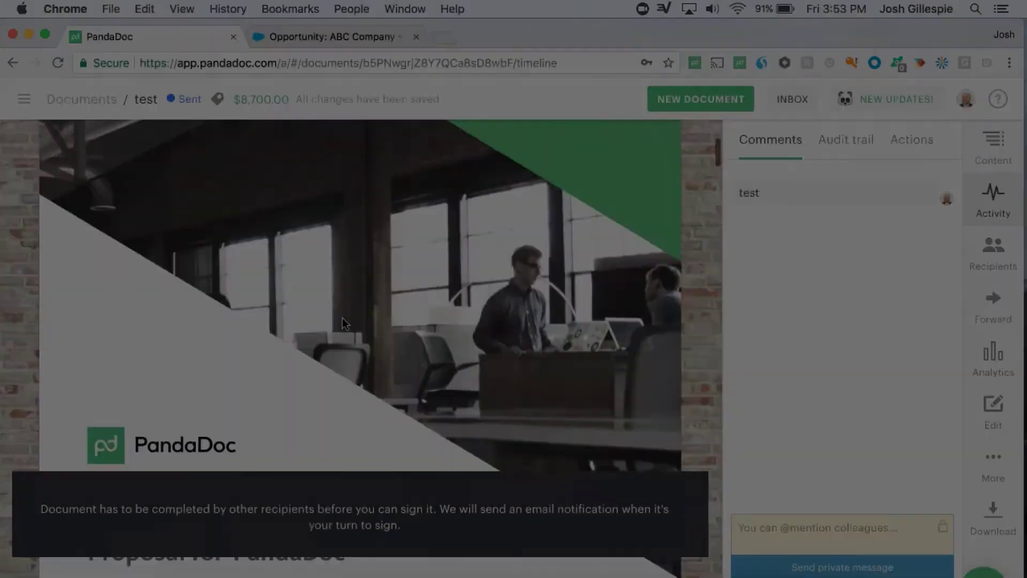
# Step: Review the sent proposal from the cover page through pricing and onboarding, and return to the cover
pyautogui.scroll(-4, 341, 316)
pyautogui.scroll(-10, 342, 319)
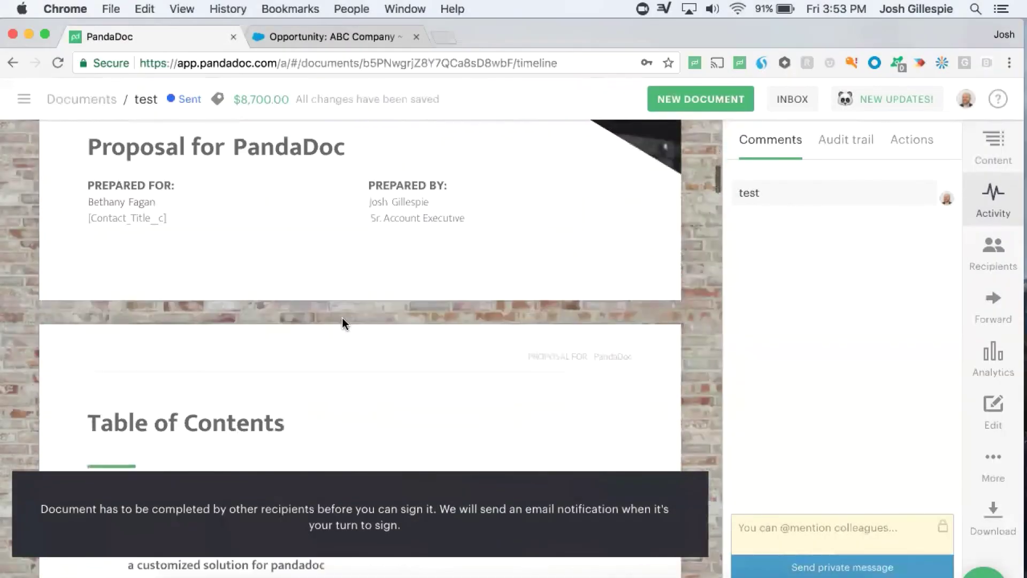
pyautogui.scroll(-6, 343, 324)
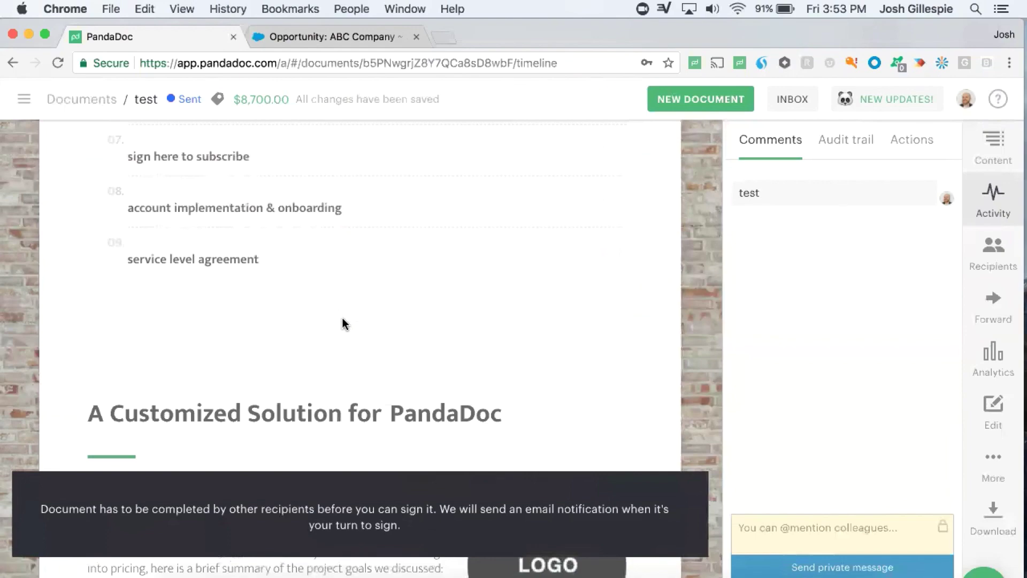
pyautogui.scroll(-12, 342, 323)
pyautogui.scroll(-15, 342, 318)
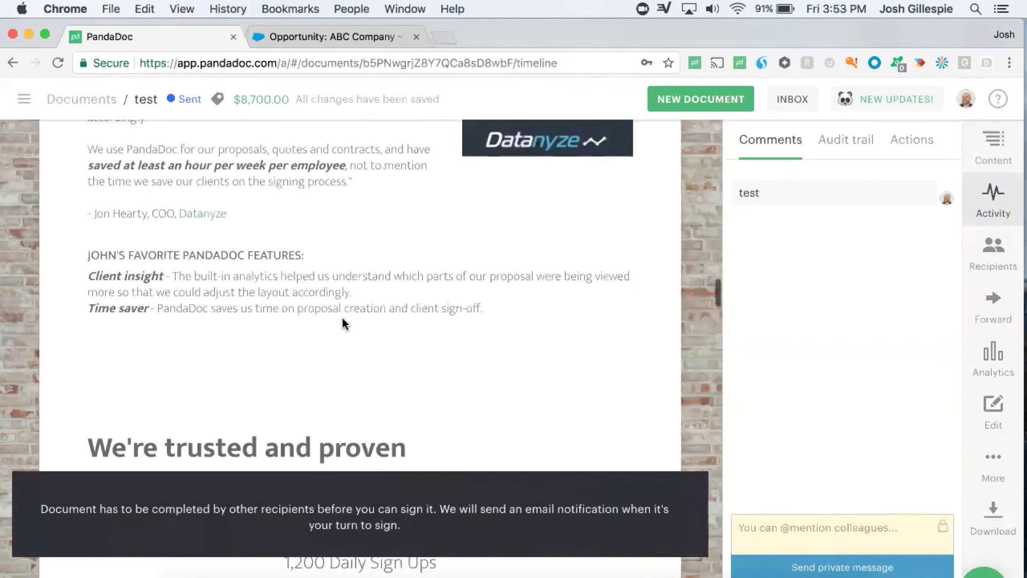
pyautogui.scroll(-20, 343, 318)
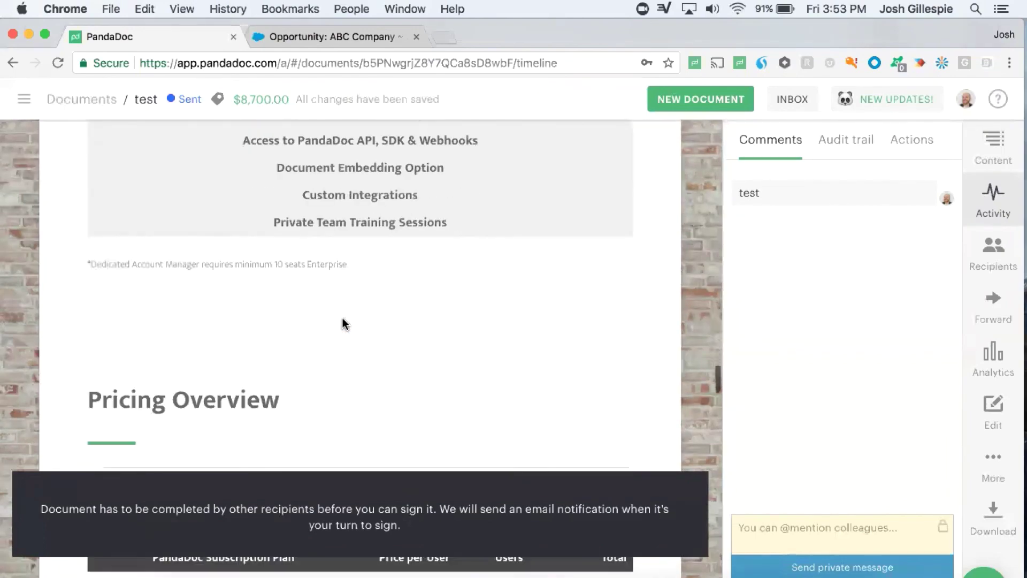
pyautogui.scroll(-20, 342, 318)
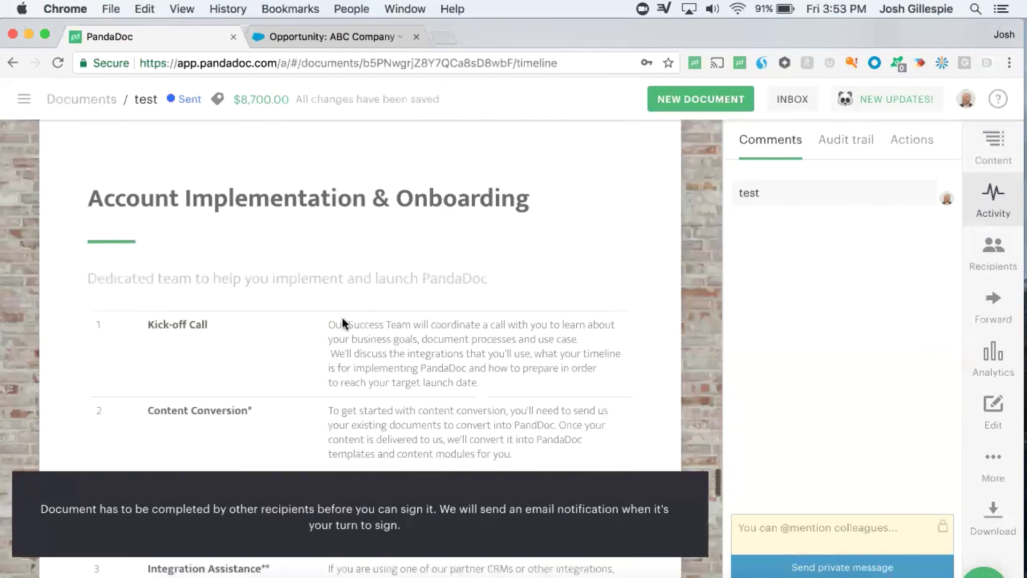
pyautogui.scroll(15, 343, 319)
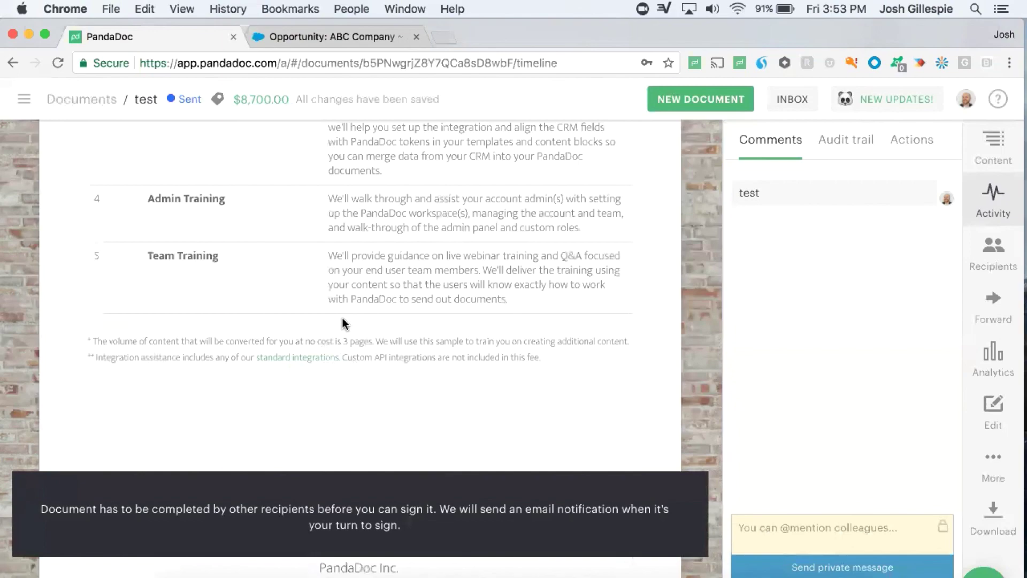
pyautogui.scroll(15, 342, 316)
pyautogui.scroll(20, 342, 316)
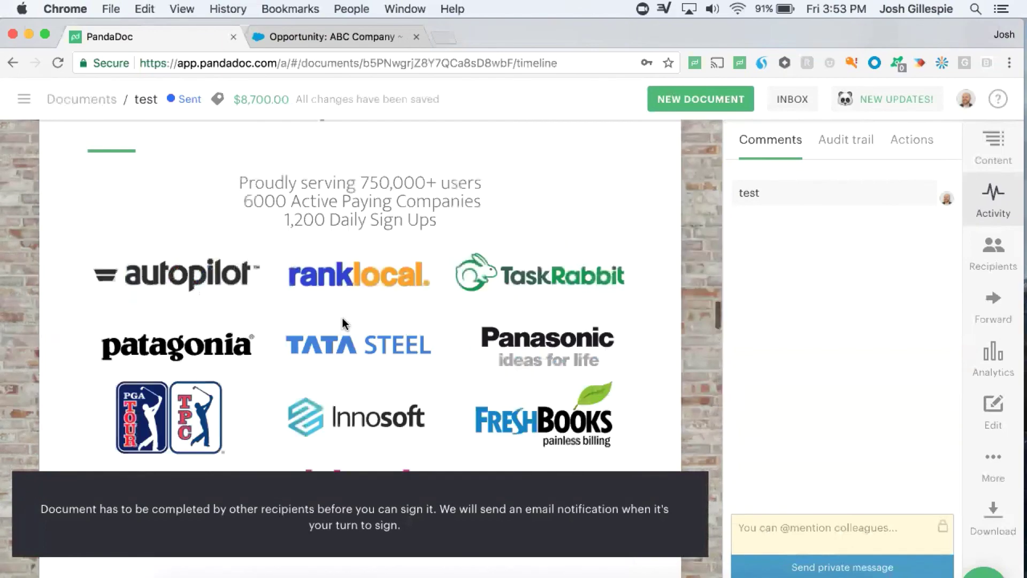
pyautogui.scroll(8, 342, 319)
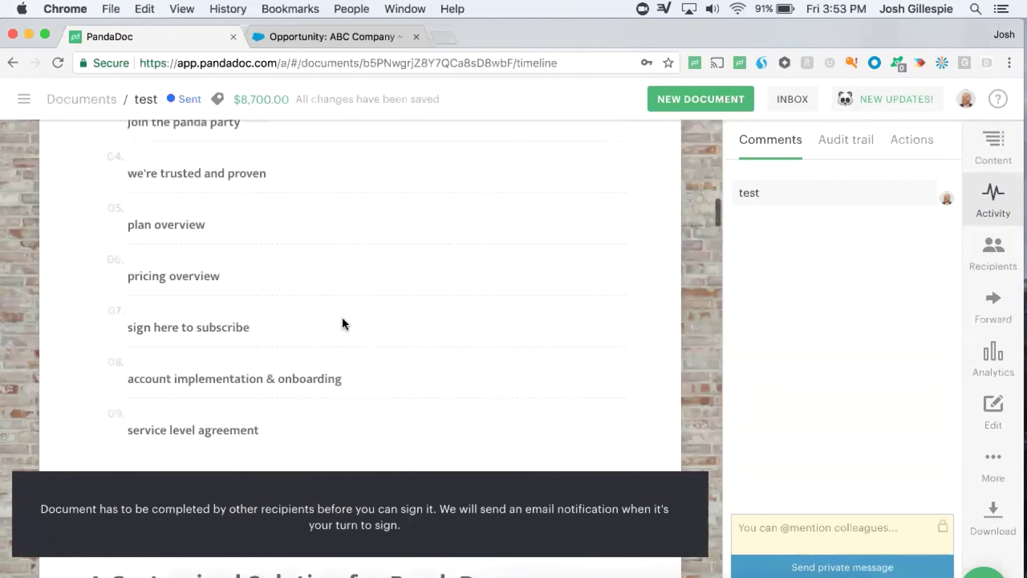
pyautogui.scroll(10, 342, 319)
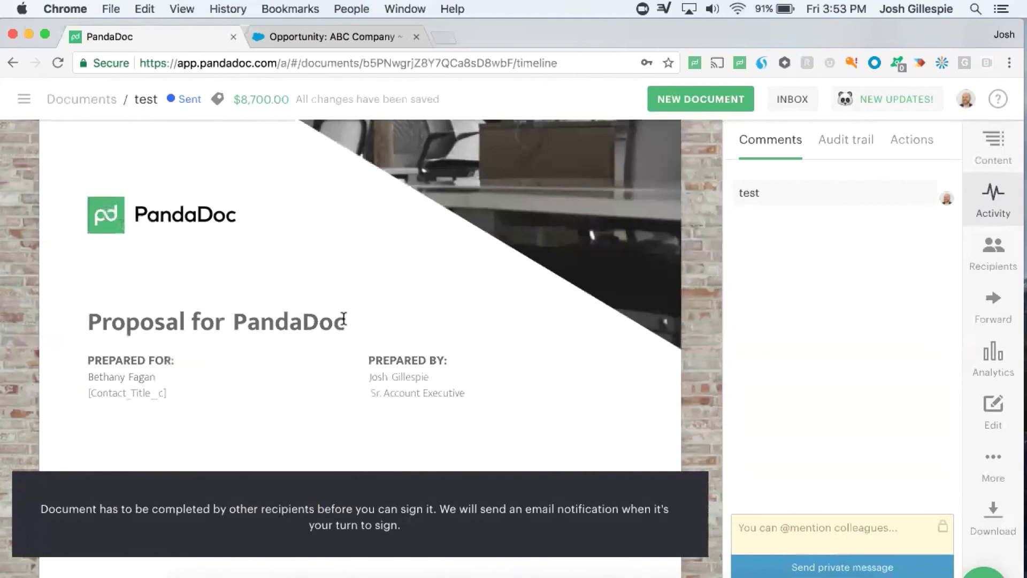
# Step: View the PandaDoc dashboard, switch to the Salesforce opportunity for ABC Company and return from its tokens to the related documents
pyautogui.click(21, 101)
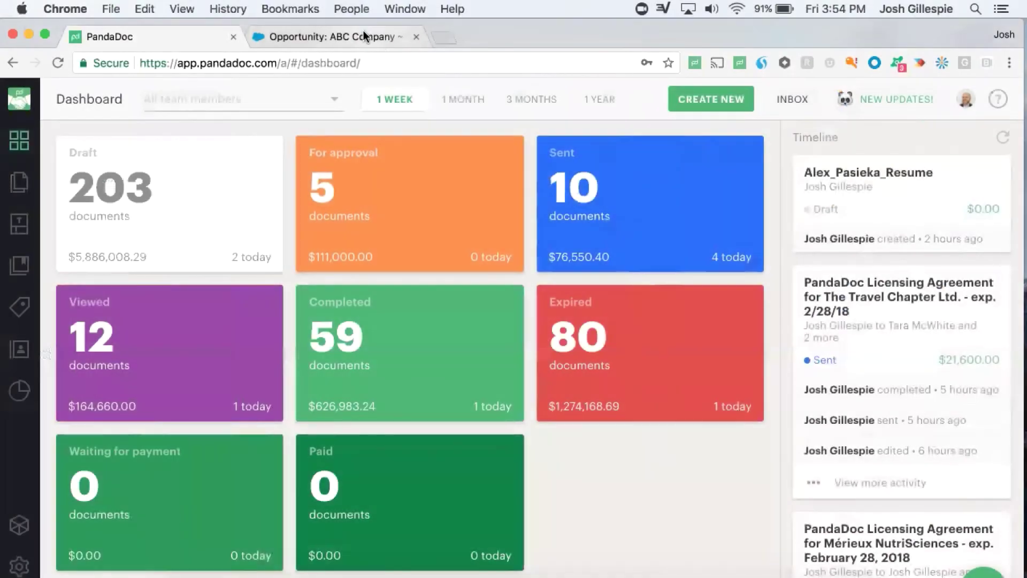
pyautogui.click(363, 34)
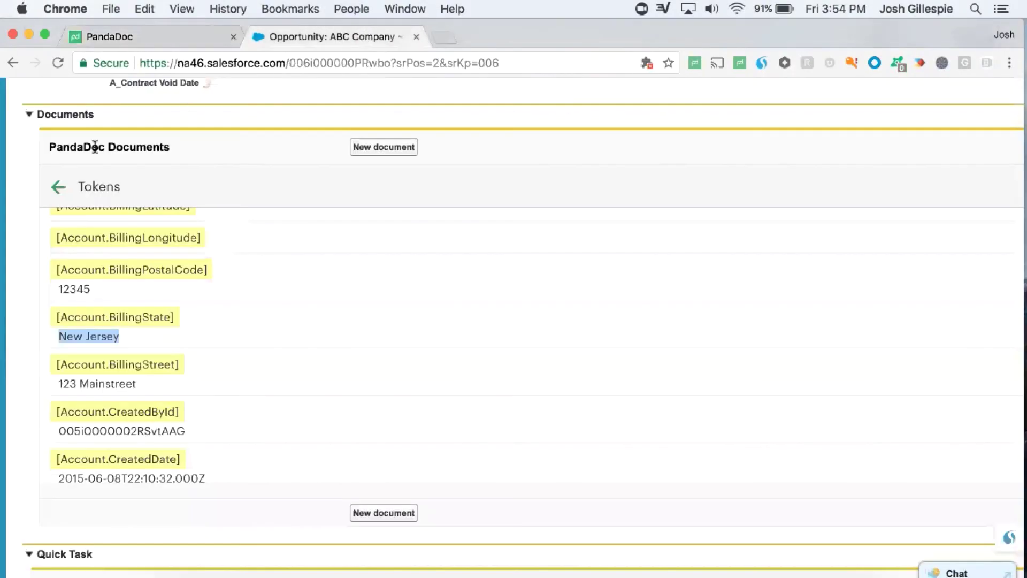
pyautogui.click(54, 194)
pyautogui.click(54, 193)
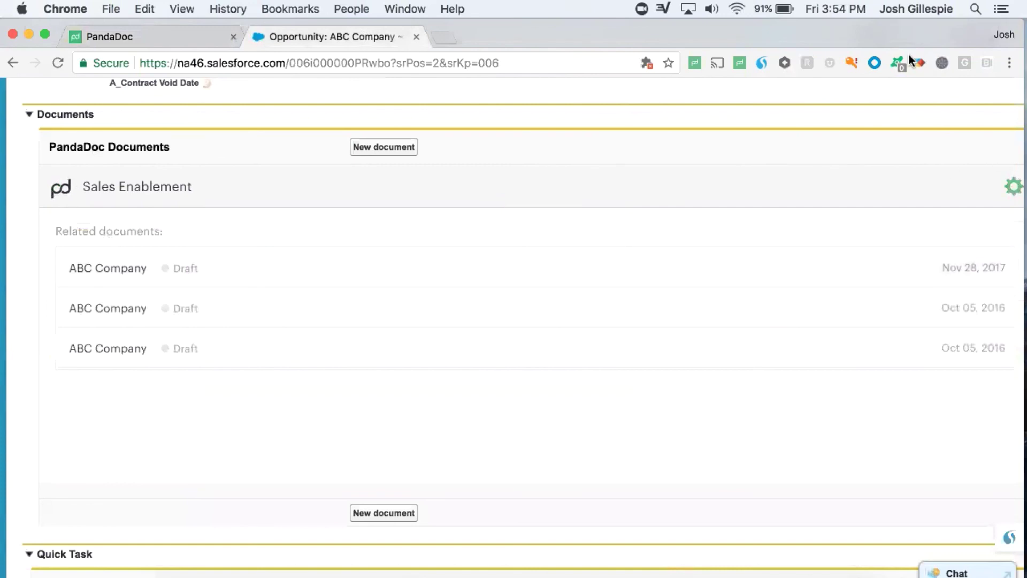
# Step: Look at the CRM tokens available in the opportunity's PandaDoc Documents section and return to the related documents
pyautogui.moveTo(854, 34); pyautogui.dragTo(851, 34)
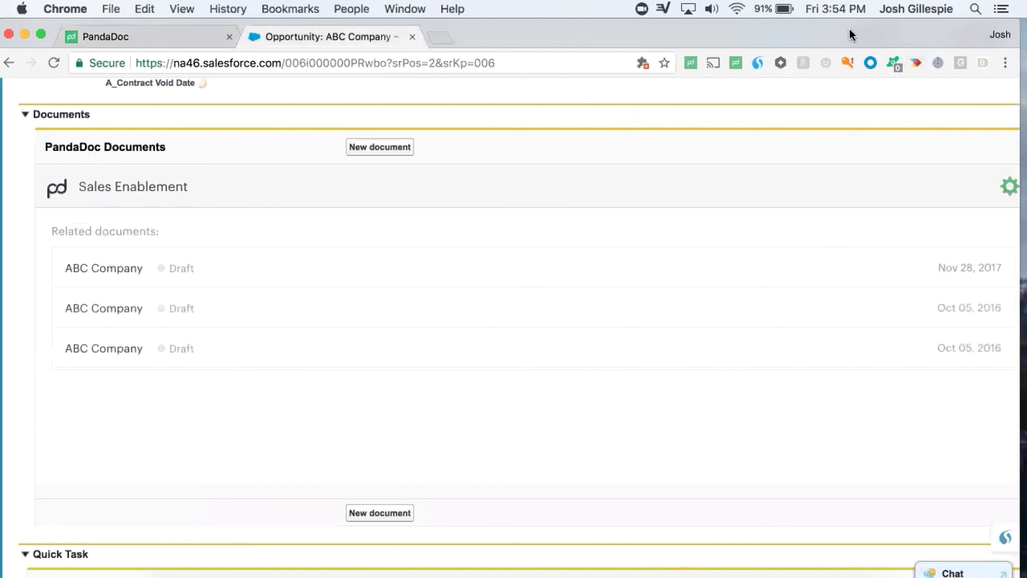
pyautogui.click(1004, 184)
pyautogui.click(126, 357)
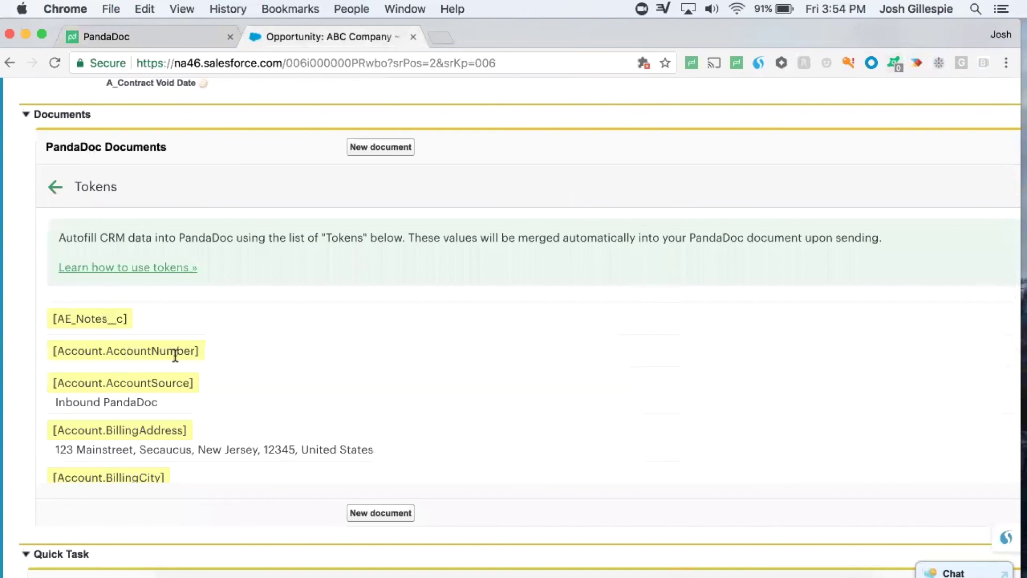
pyautogui.click(55, 188)
pyautogui.click(59, 187)
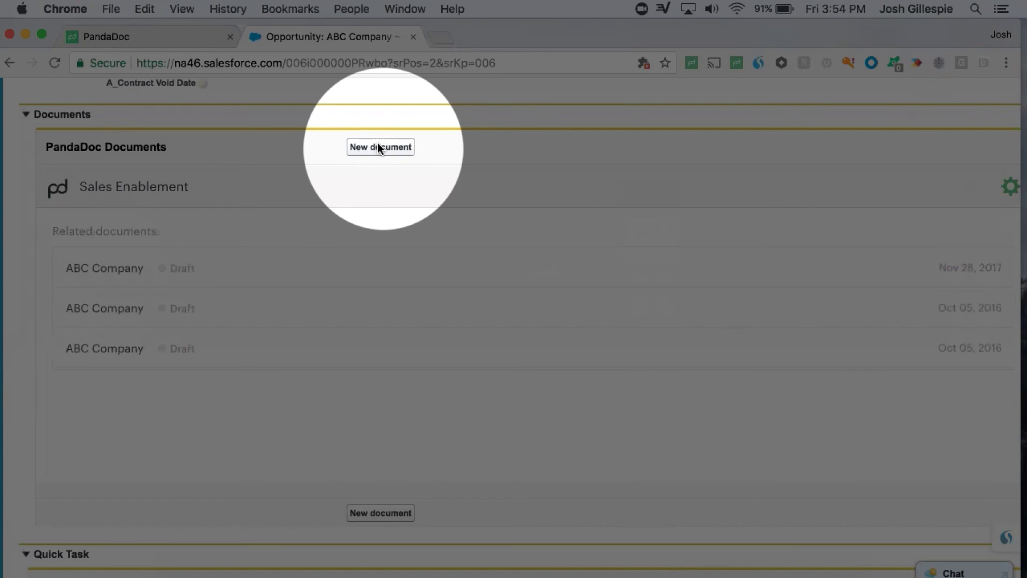
# Step: Start a new PandaDoc document from the ABC Company opportunity and look at its template folders and file upload options
pyautogui.click(378, 143)
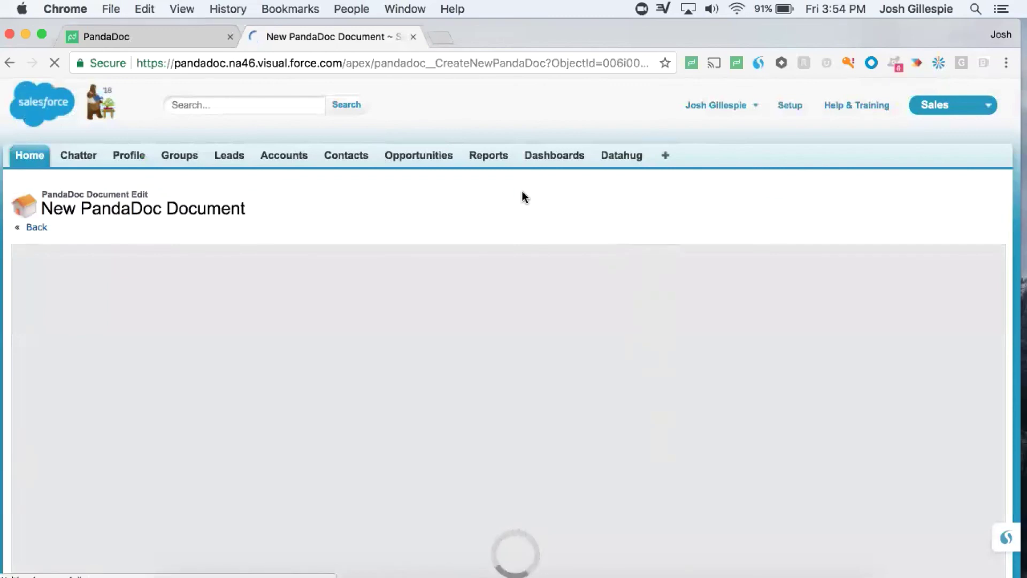
pyautogui.scroll(-2, 522, 191)
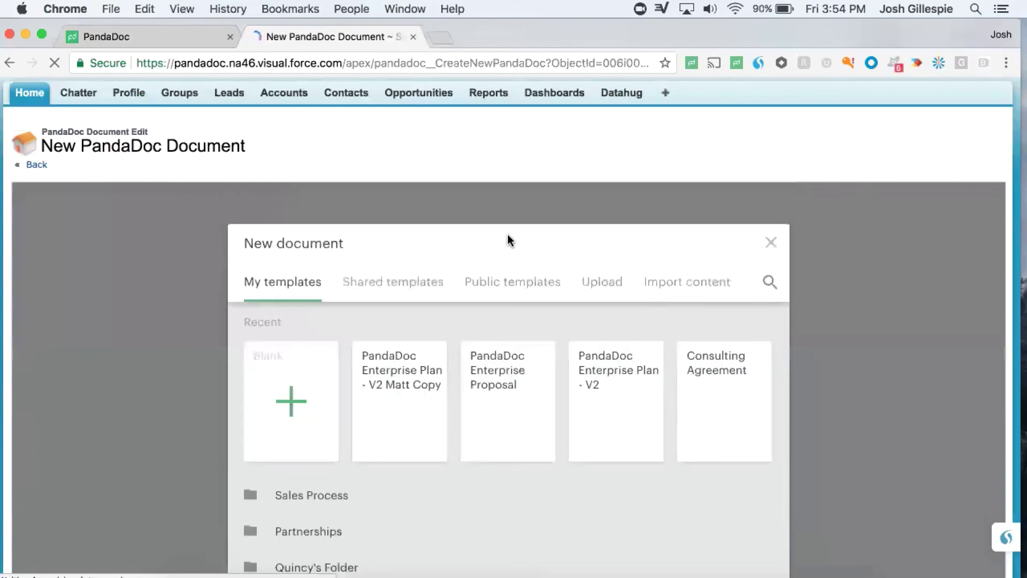
pyautogui.scroll(-2, 390, 471)
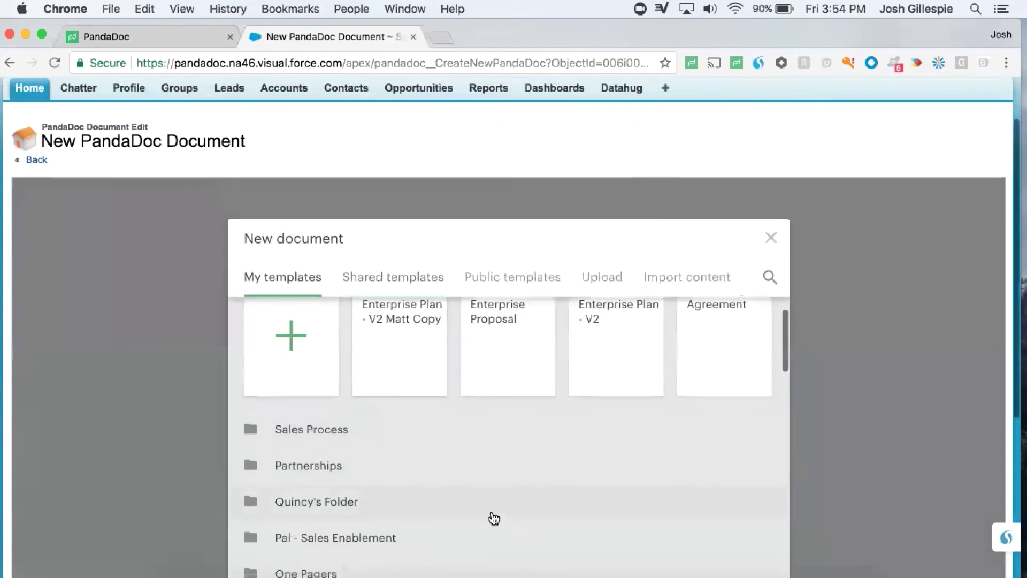
pyautogui.scroll(1, 493, 515)
pyautogui.click(596, 279)
pyautogui.scroll(-2, 546, 353)
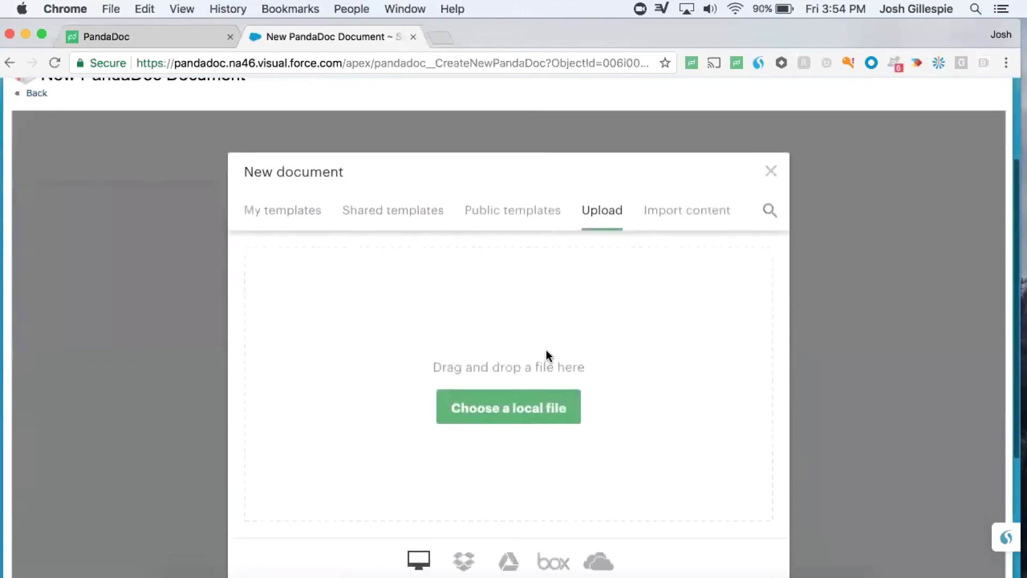
# Step: Browse my templates for the new document, leave without choosing one and return to the ABC Company opportunity
pyautogui.scroll(2, 518, 337)
pyautogui.click(287, 218)
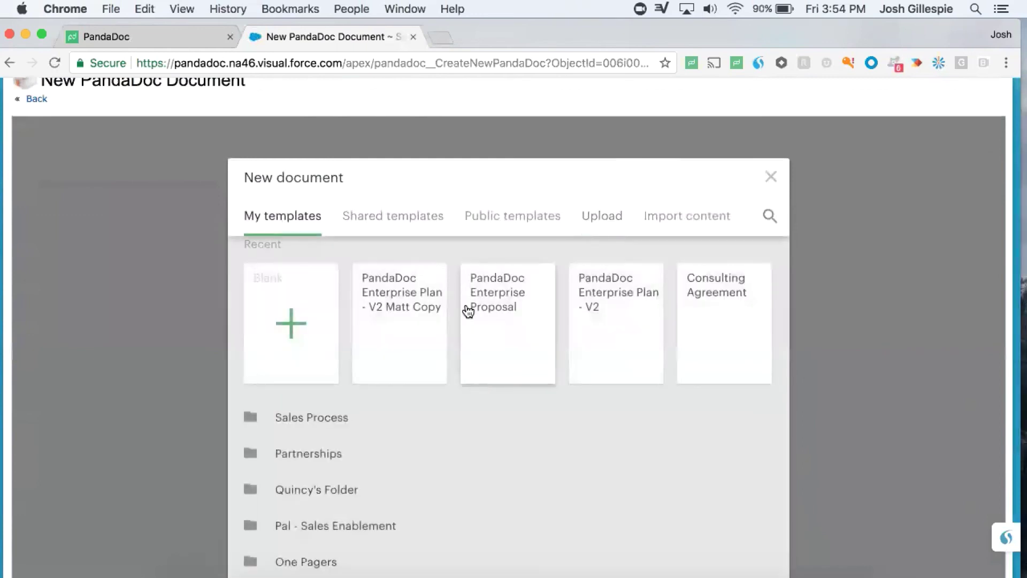
pyautogui.scroll(-3, 463, 360)
pyautogui.scroll(3, 463, 360)
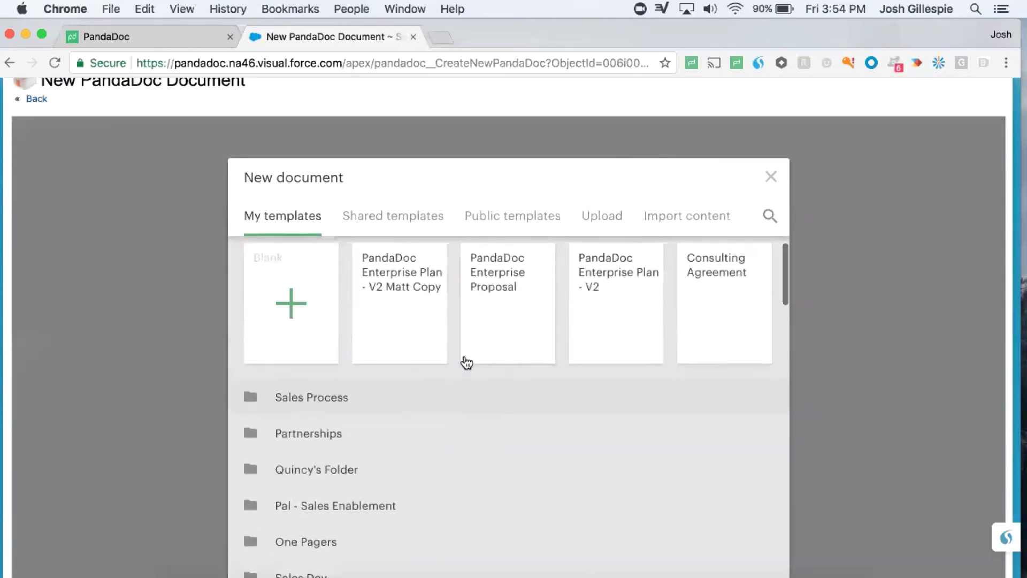
pyautogui.scroll(2, 466, 364)
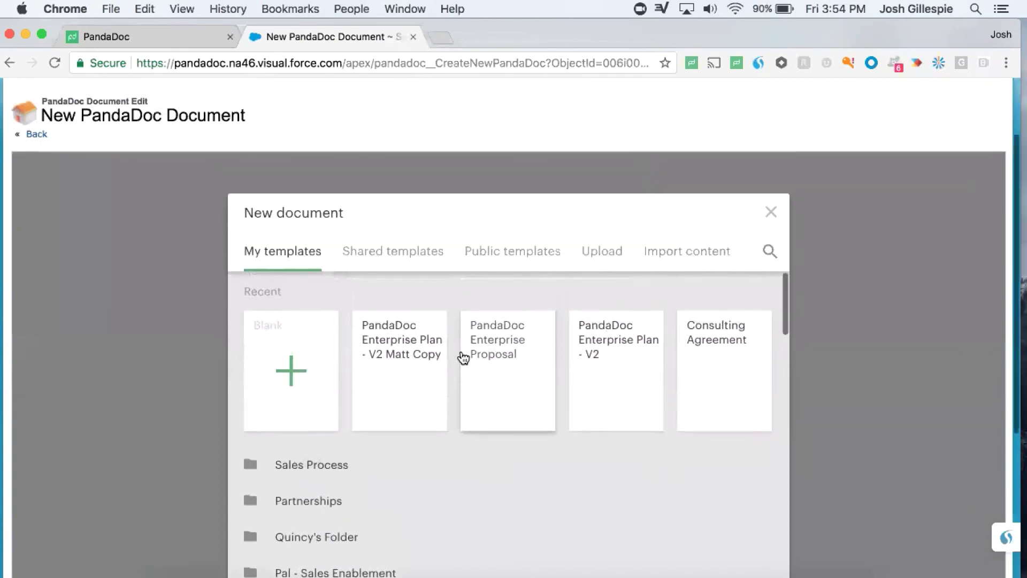
pyautogui.click(36, 138)
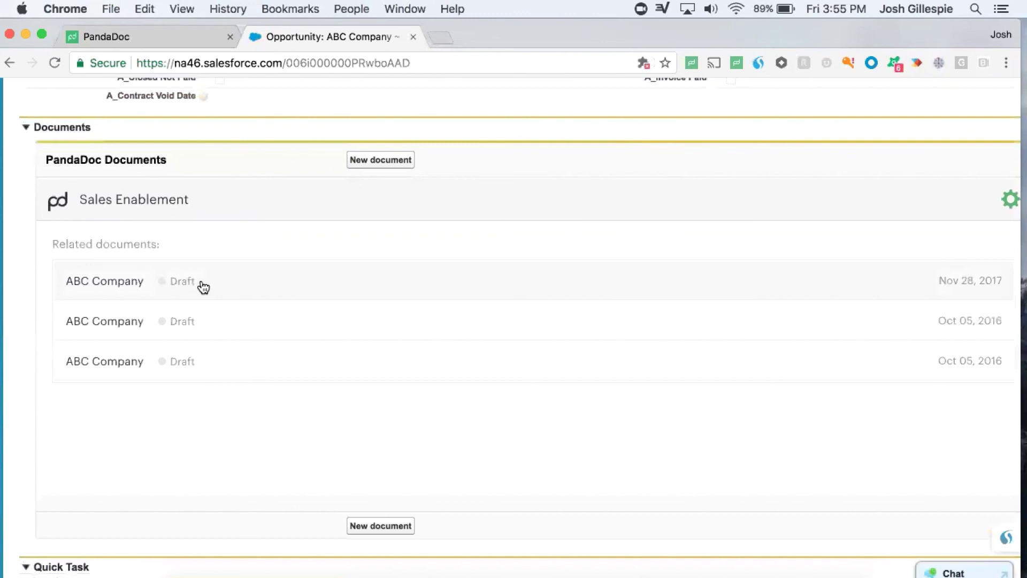
# Step: Open the related ABC Company draft dated Nov 28, 2017 from the opportunity, and return to the PandaDoc dashboard
pyautogui.click(203, 287)
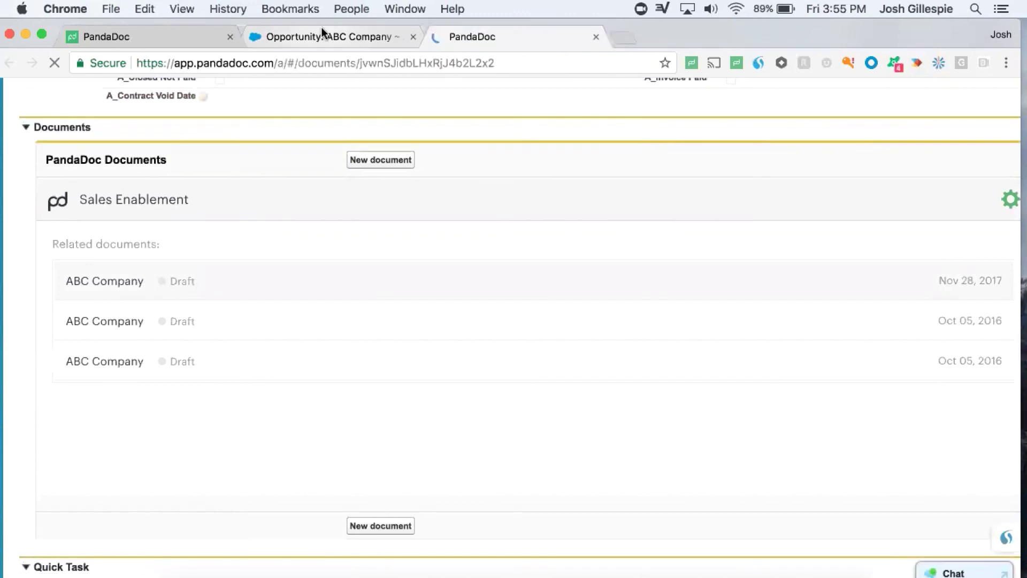
pyautogui.click(321, 38)
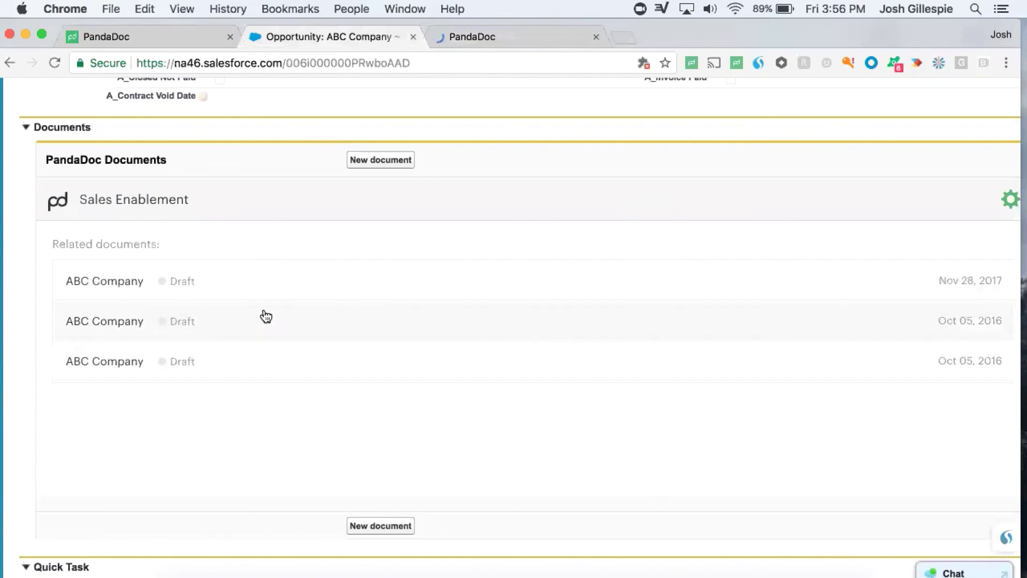
pyautogui.click(503, 35)
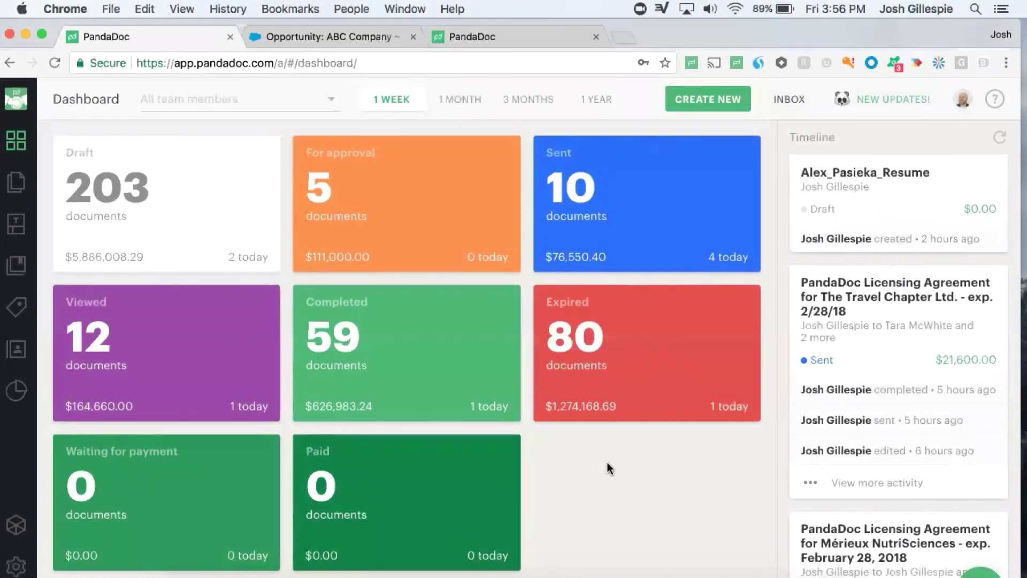
pyautogui.click(709, 100)
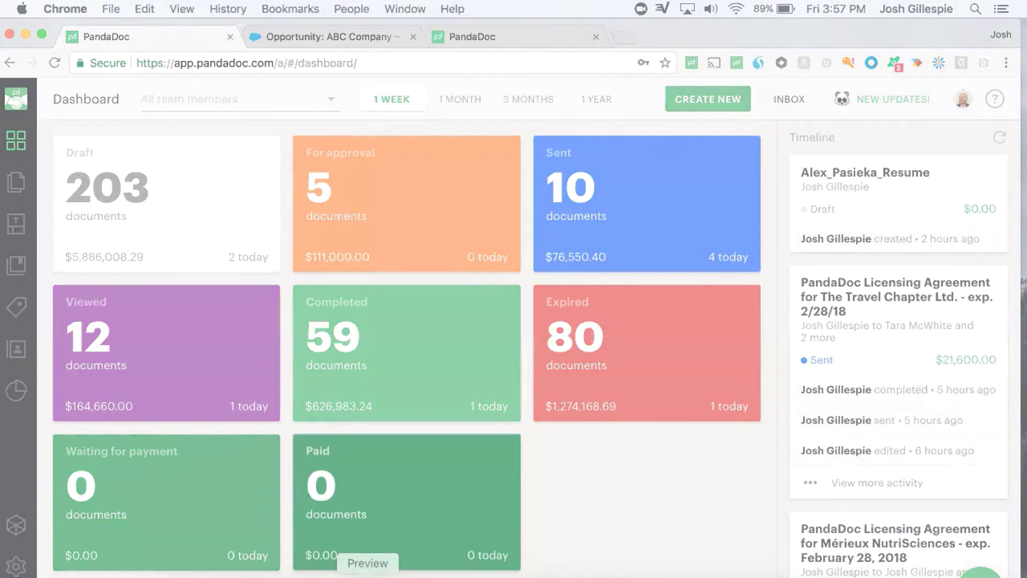